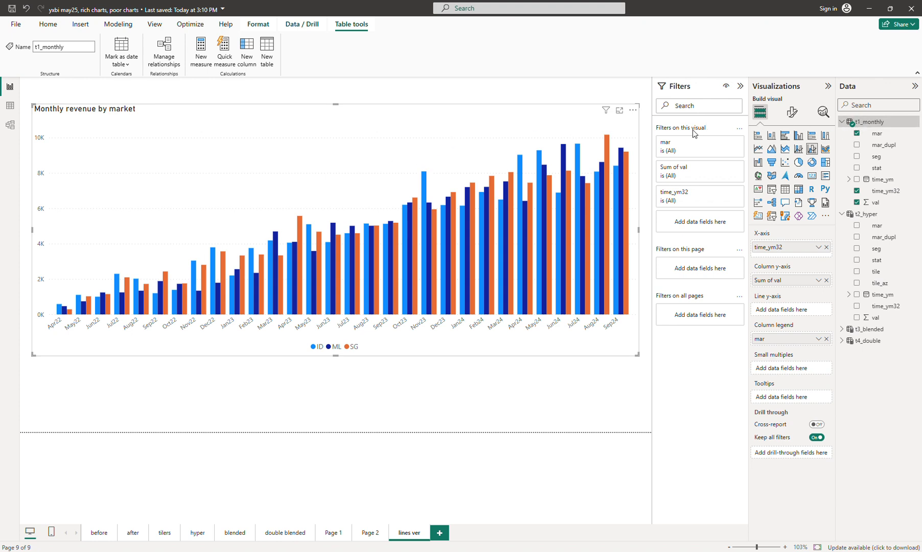
Step: Create a new measure in the t1_monthly table with the formula __min = minx(t1_monthly, [val])
{"action": "right_click", "coordinate": [875, 123]}
{"action": "left_click", "coordinate": [839, 140]}
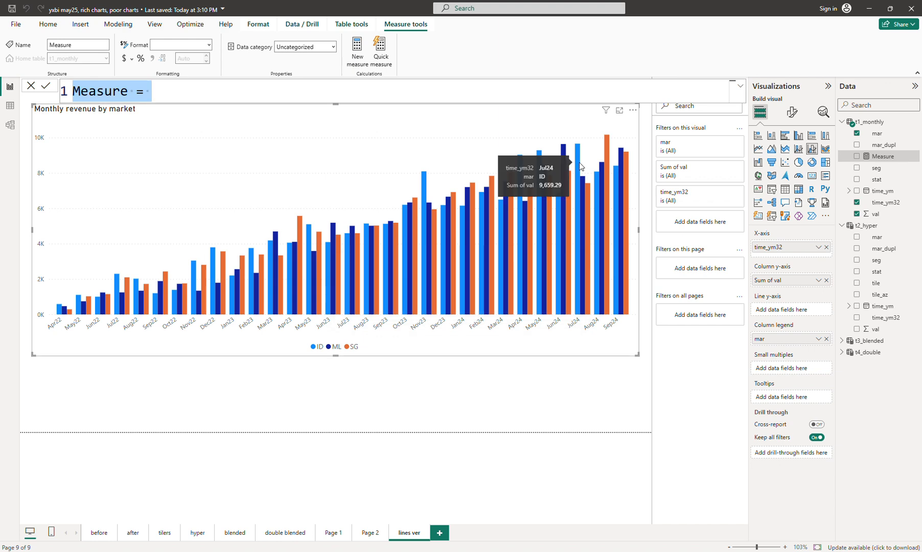
{"action": "key", "text": "BackSpace"}
{"action": "type", "text": "__min"}
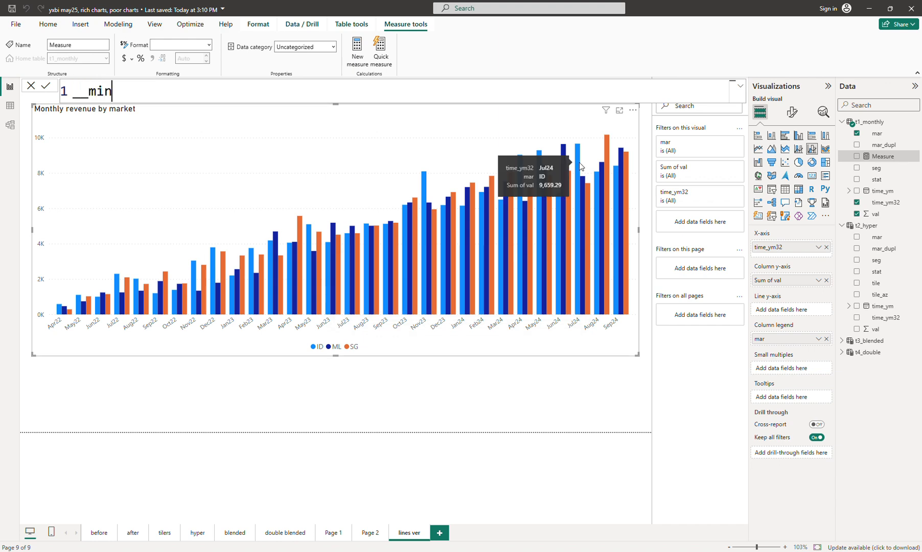
{"action": "type", "text": " = min"}
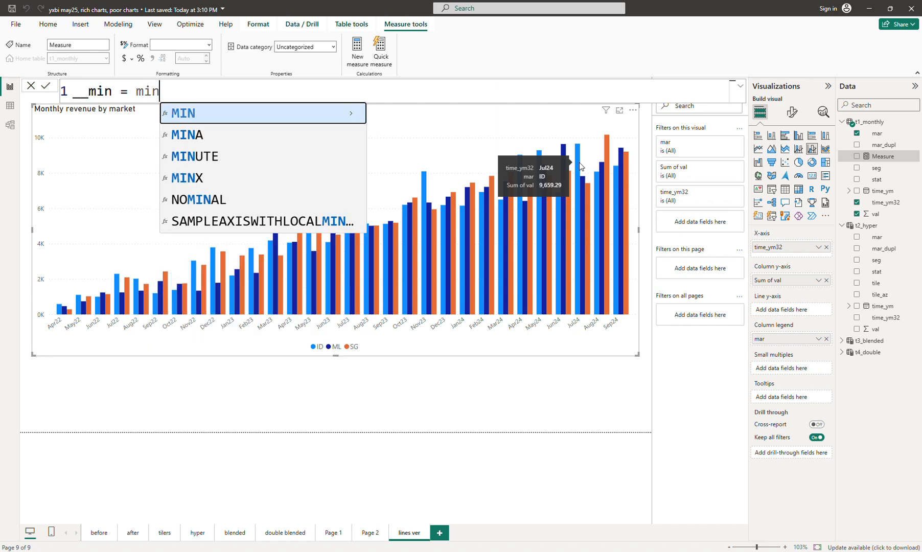
{"action": "type", "text": "x(t"}
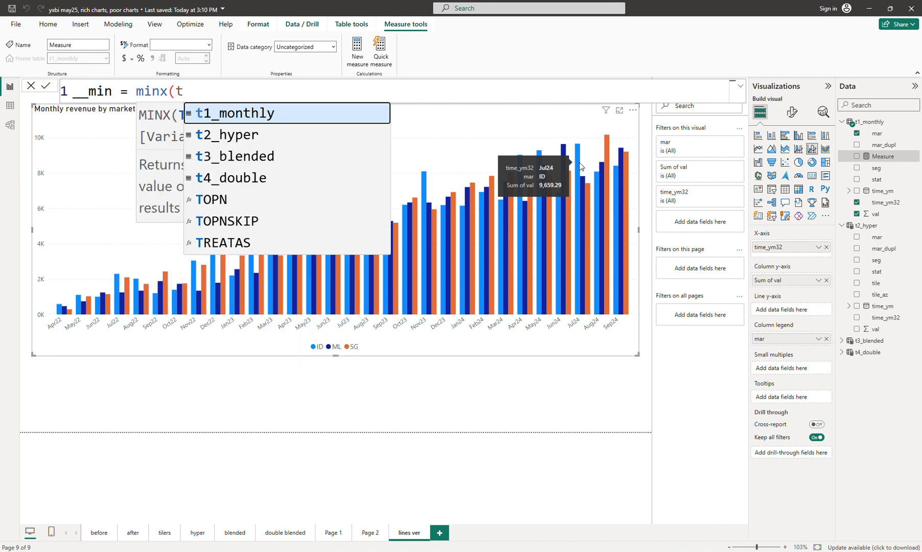
{"action": "key", "text": "Tab"}
{"action": "type", "text": ", [v"}
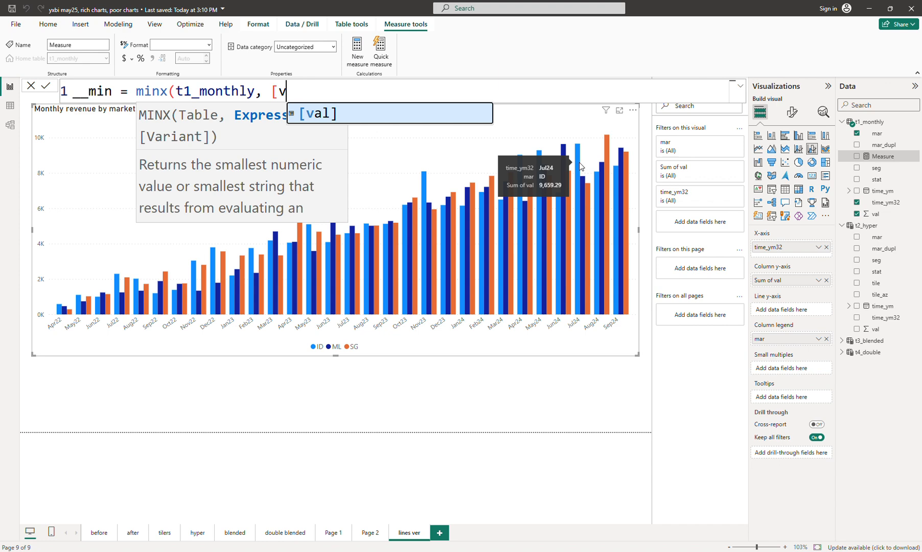
{"action": "key", "text": "Tab"}
{"action": "type", "text": ")"}
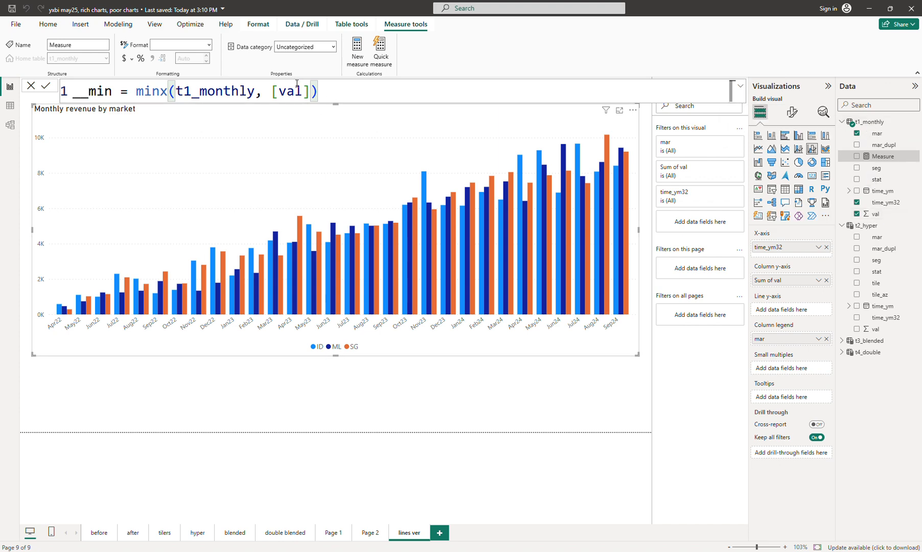
{"action": "double_click", "coordinate": [274, 90]}
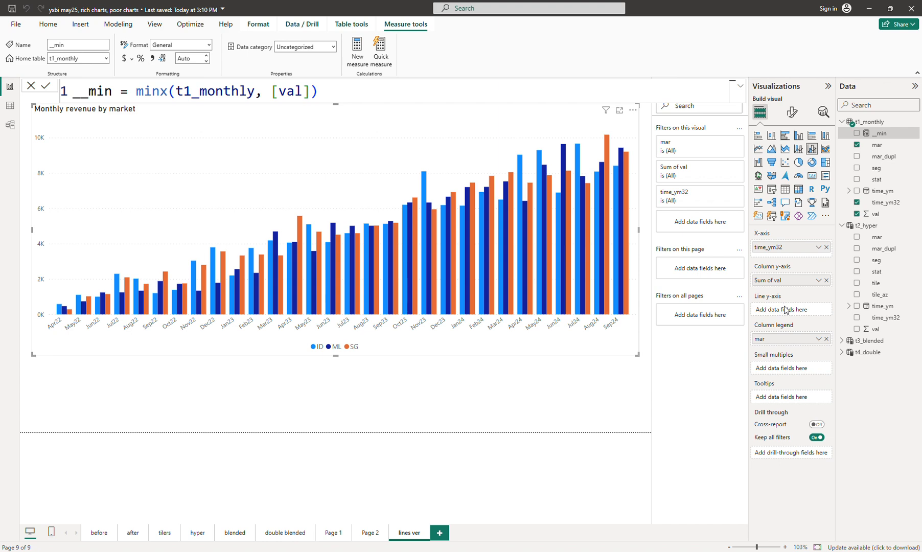
Step: Add the __min measure to the line y-axis of the monthly revenue chart and shift the chart slightly down the page
{"action": "left_click_drag", "start_coordinate": [881, 134], "coordinate": [802, 312]}
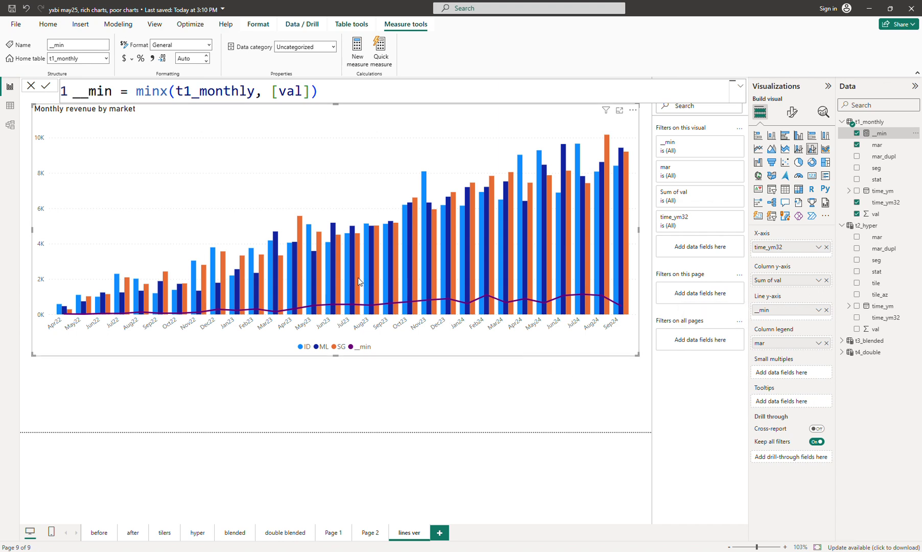
{"action": "left_click_drag", "start_coordinate": [354, 139], "coordinate": [357, 151]}
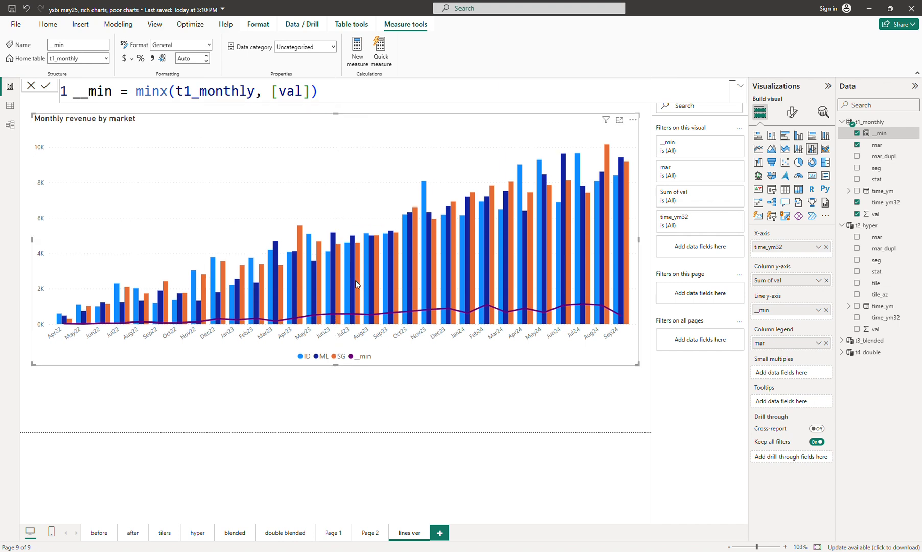
{"action": "left_click", "coordinate": [373, 392]}
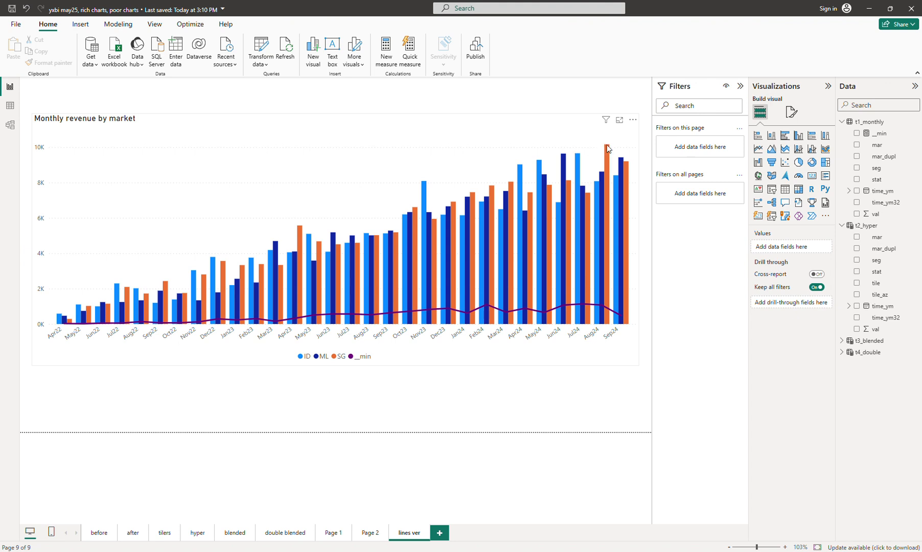
Step: Examine the Aug24 SG column's data values and compare the columns with the __min line
{"action": "mouse_move", "coordinate": [608, 150]}
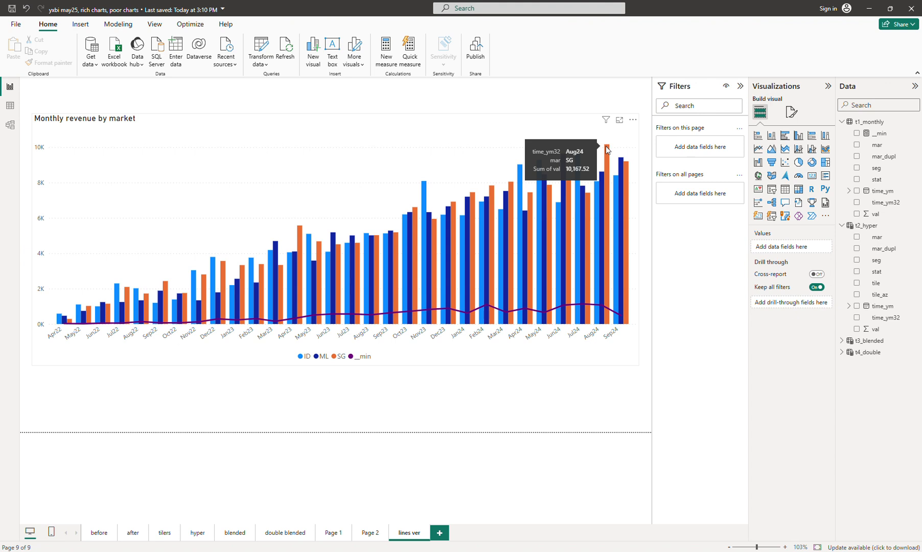
{"action": "mouse_move", "coordinate": [321, 319]}
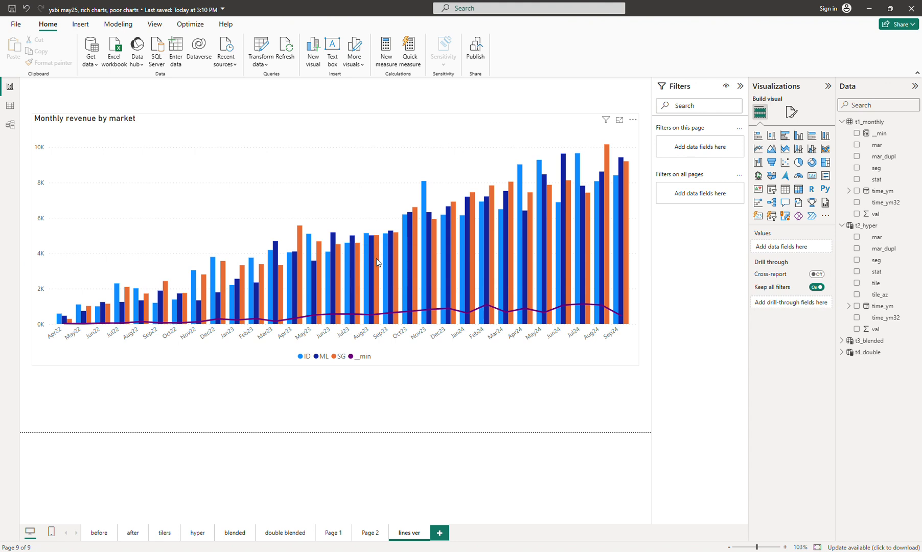
{"action": "mouse_move", "coordinate": [328, 277]}
{"action": "mouse_move", "coordinate": [607, 277]}
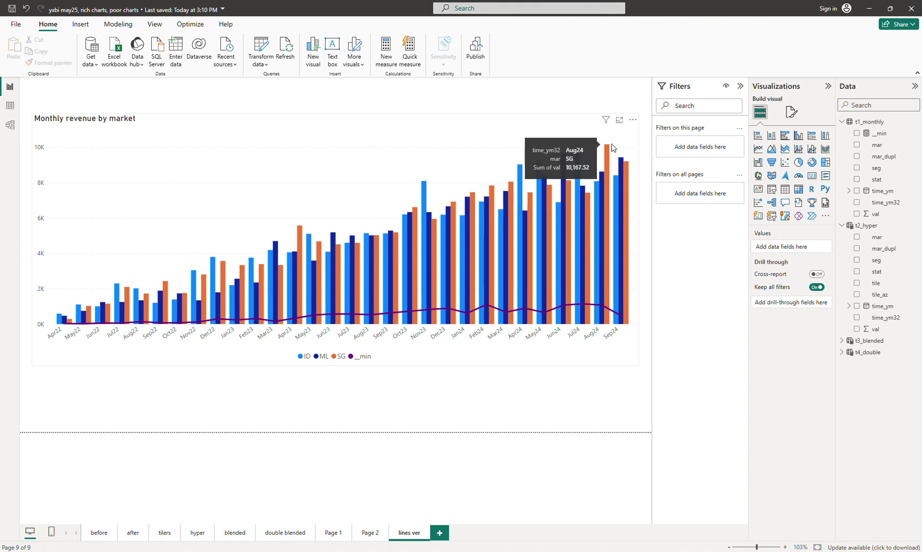
{"action": "mouse_move", "coordinate": [603, 257]}
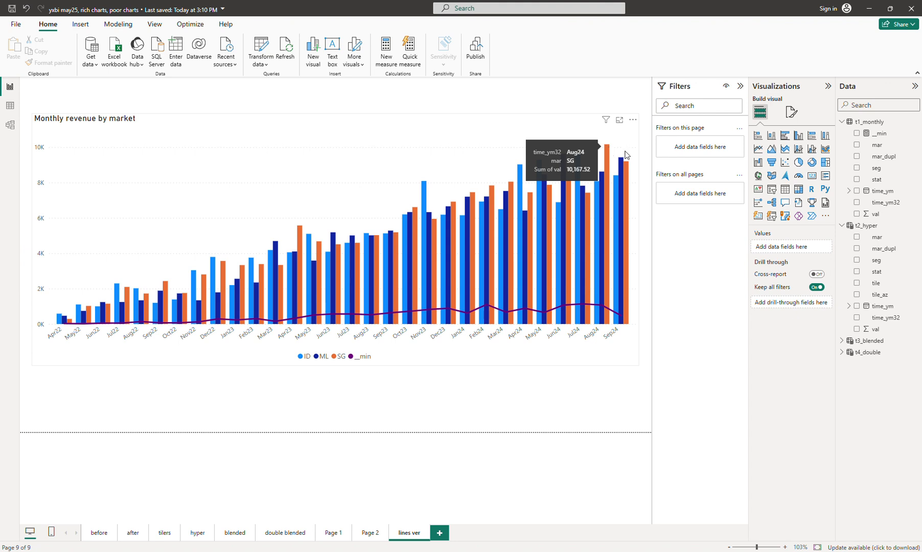
Step: Copy the whole __min formula and paste it into another new measure in the t1_monthly table
{"action": "left_click", "coordinate": [879, 133]}
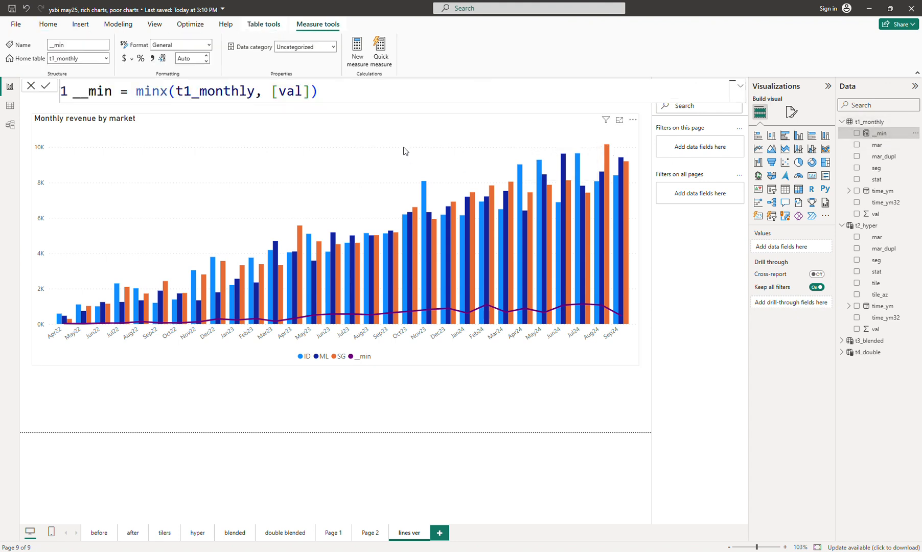
{"action": "left_click", "coordinate": [406, 92]}
{"action": "key", "text": "ctrl+a"}
{"action": "key", "text": "ctrl+c"}
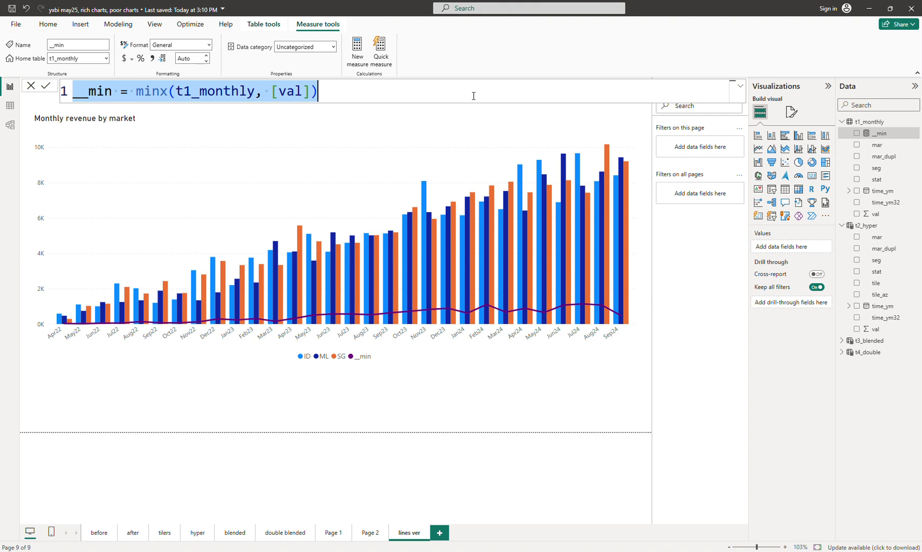
{"action": "right_click", "coordinate": [876, 124]}
{"action": "left_click", "coordinate": [812, 141]}
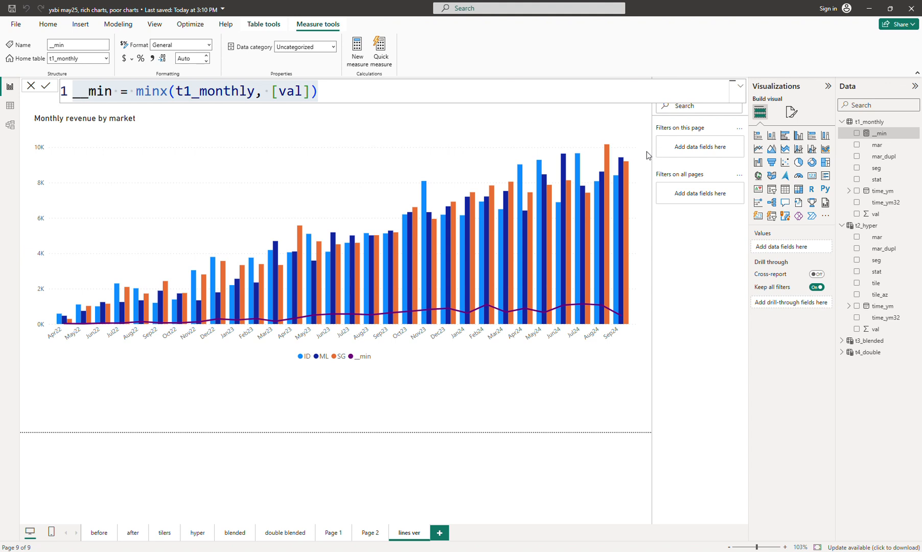
{"action": "key", "text": "ctrl+v"}
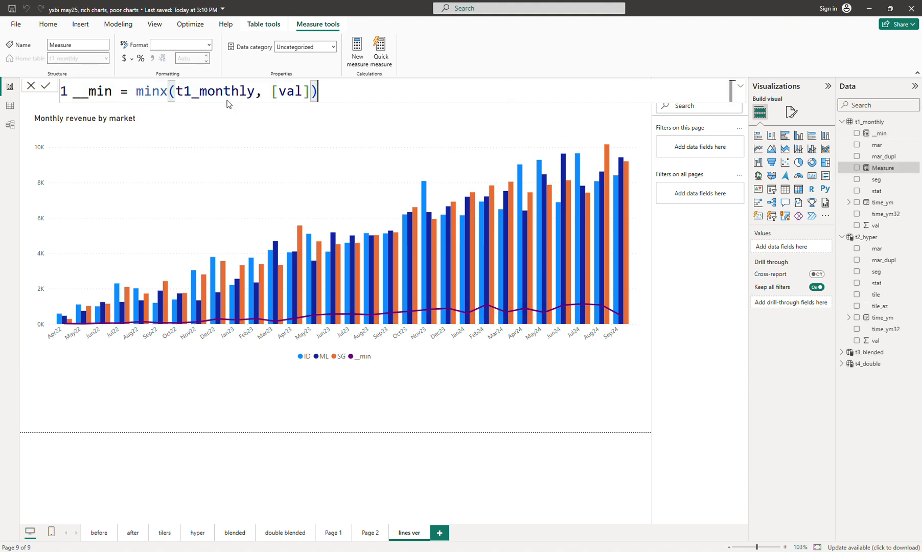
Step: Change the measure name in the pasted formula to __max
{"action": "left_click", "coordinate": [113, 91]}
{"action": "key", "text": "BackSpace"}
{"action": "key", "text": "BackSpace"}
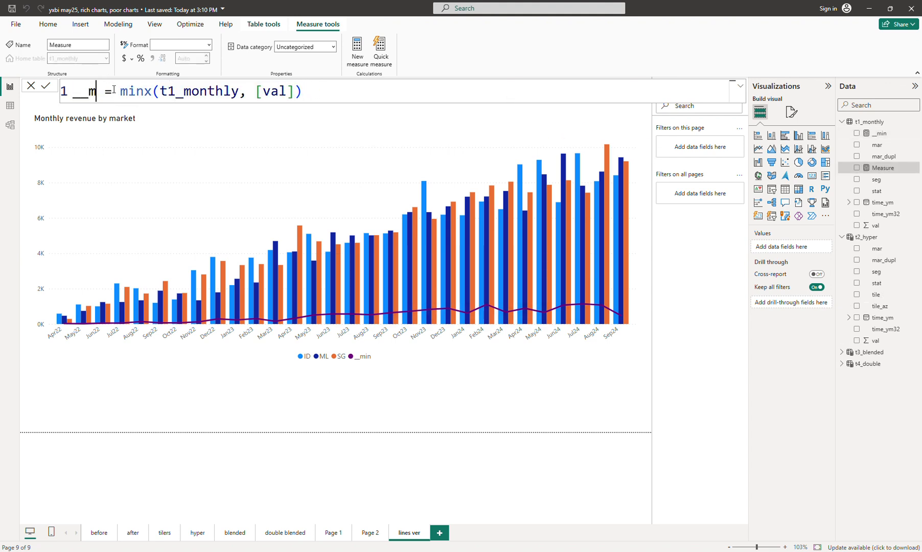
{"action": "type", "text": "ma"}
{"action": "type", "text": "x"}
{"action": "key", "text": "BackSpace"}
{"action": "key", "text": "BackSpace"}
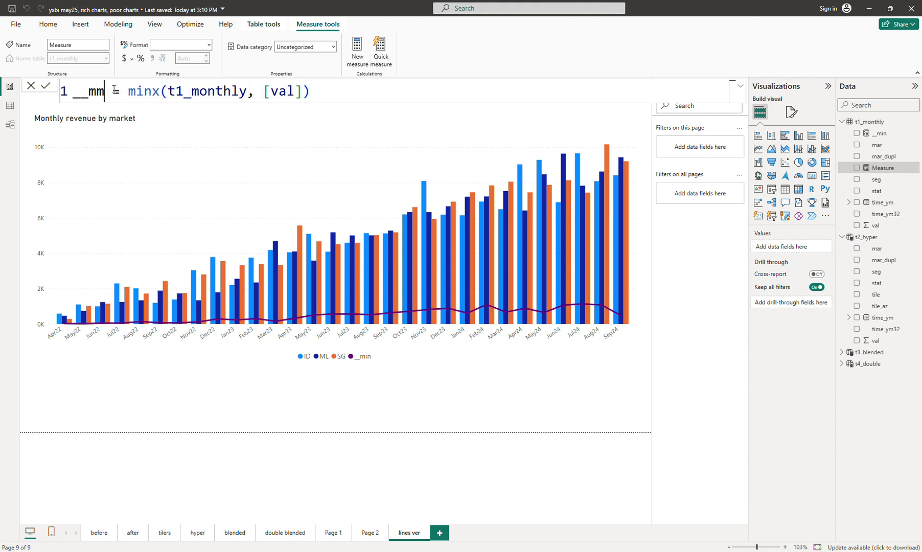
{"action": "key", "text": "BackSpace"}
{"action": "type", "text": "ax"}
Step: Replace the minx function with MAXx, so the formula reads __max = MAXx(t1_monthly, [val]), and commit the measure
{"action": "key", "text": "Right"}
{"action": "key", "text": "Right"}
{"action": "key", "text": "Right"}
{"action": "key", "text": "Right"}
{"action": "key", "text": "shift+Right"}
{"action": "key", "text": "shift+Right"}
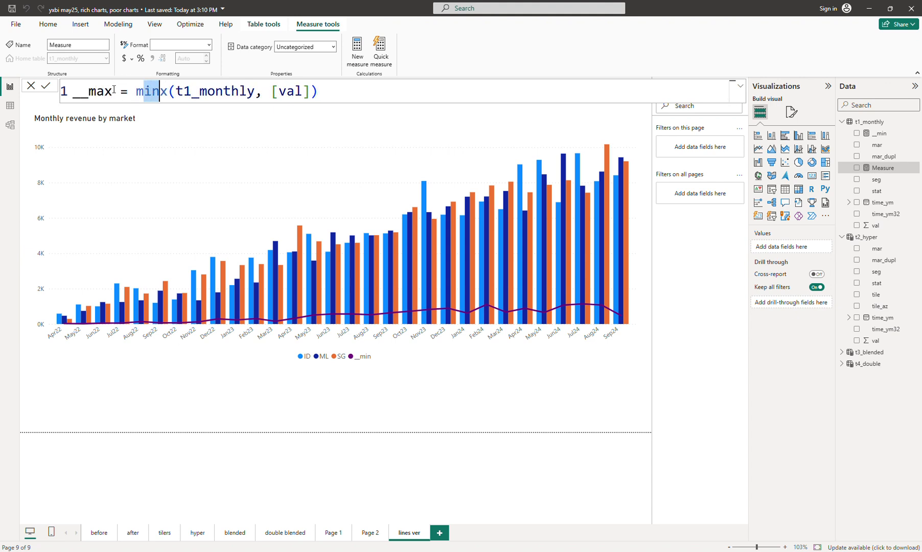
{"action": "type", "text": "ax"}
{"action": "key", "text": "Tab"}
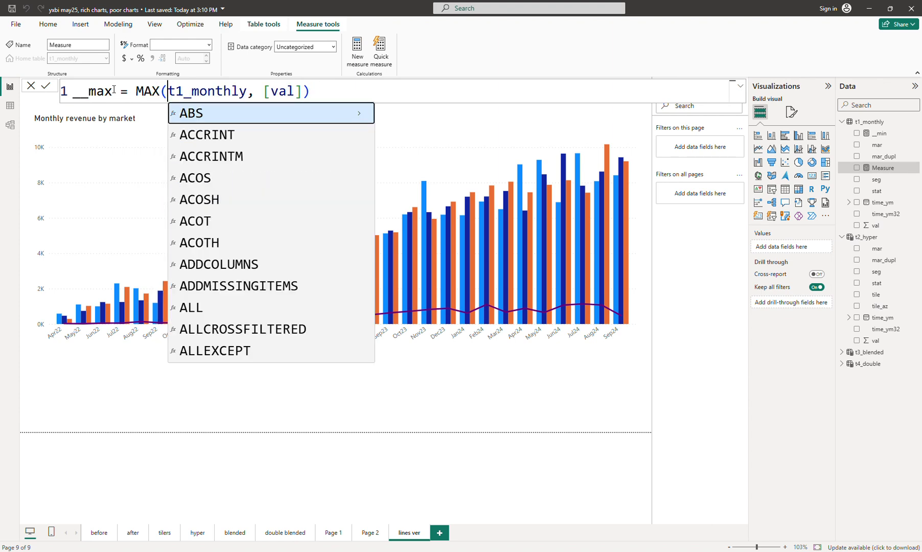
{"action": "key", "text": "Left"}
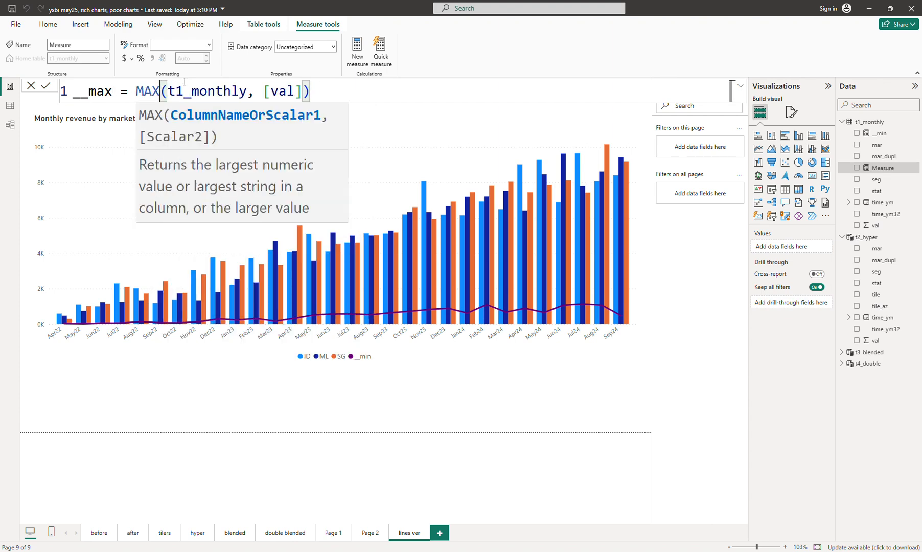
{"action": "type", "text": "a"}
{"action": "key", "text": "BackSpace"}
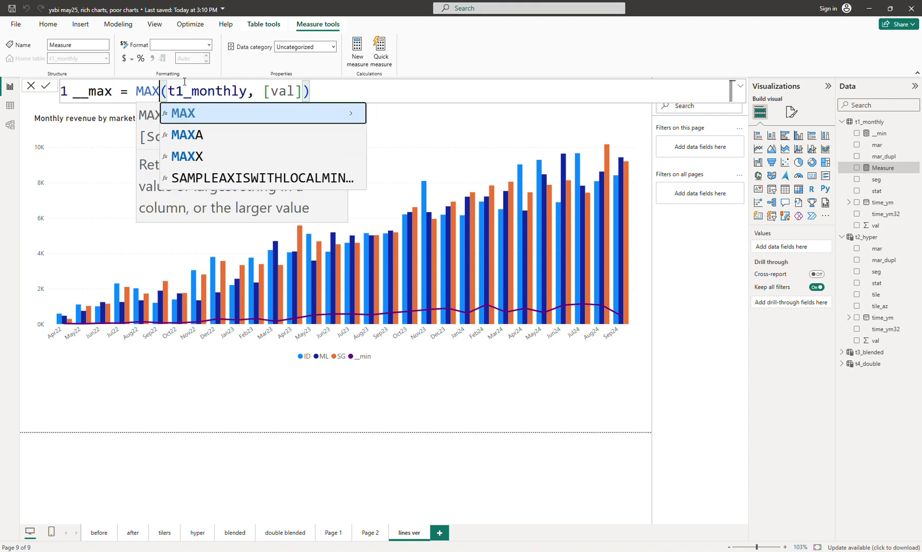
{"action": "type", "text": "x"}
{"action": "key", "text": "Right"}
{"action": "key", "text": "Right"}
{"action": "key", "text": "Right"}
{"action": "key", "text": "Right"}
{"action": "key", "text": "Right"}
{"action": "key", "text": "Right"}
{"action": "key", "text": "Right"}
{"action": "key", "text": "Right"}
{"action": "key", "text": "Right"}
{"action": "key", "text": "Right"}
{"action": "key", "text": "Right"}
{"action": "key", "text": "Right"}
{"action": "key", "text": "Right"}
{"action": "key", "text": "Right"}
{"action": "key", "text": "Right"}
{"action": "key", "text": "Right"}
{"action": "key", "text": "Right"}
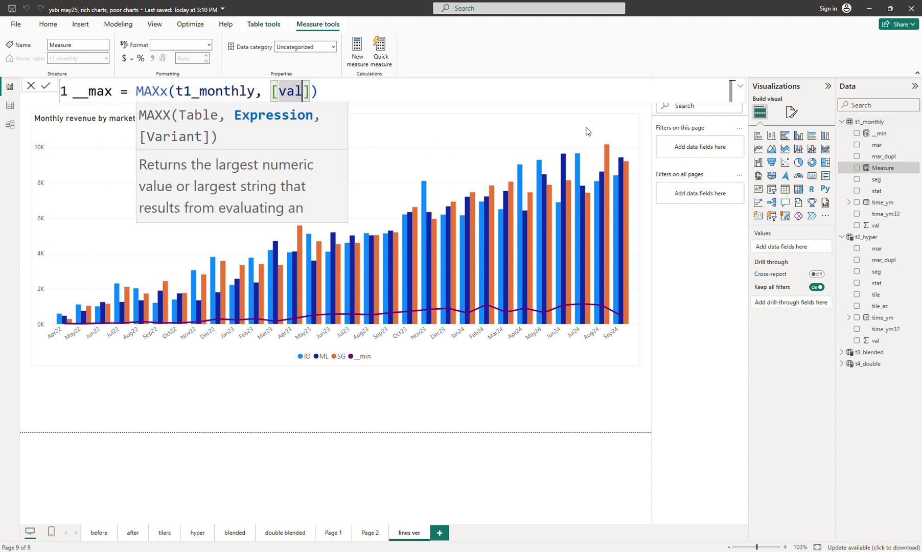
{"action": "left_click", "coordinate": [382, 90]}
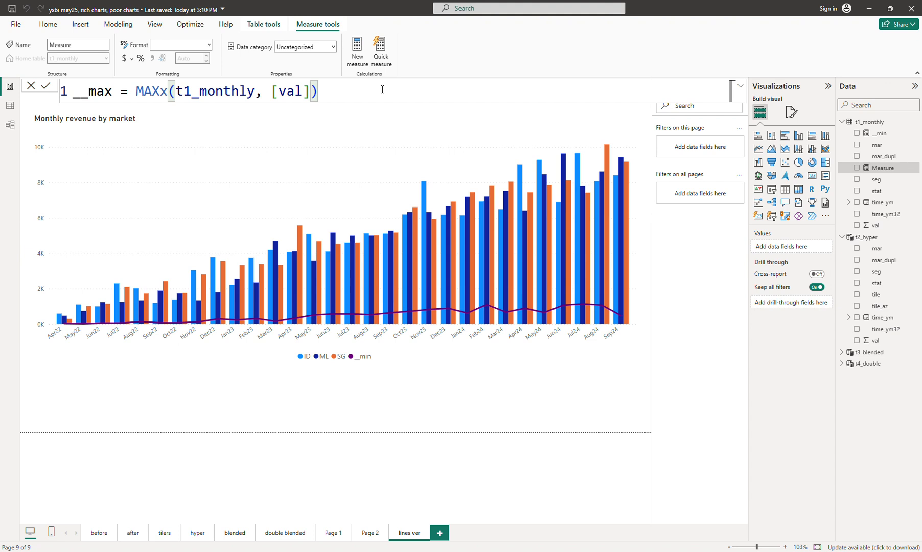
{"action": "key", "text": "Return"}
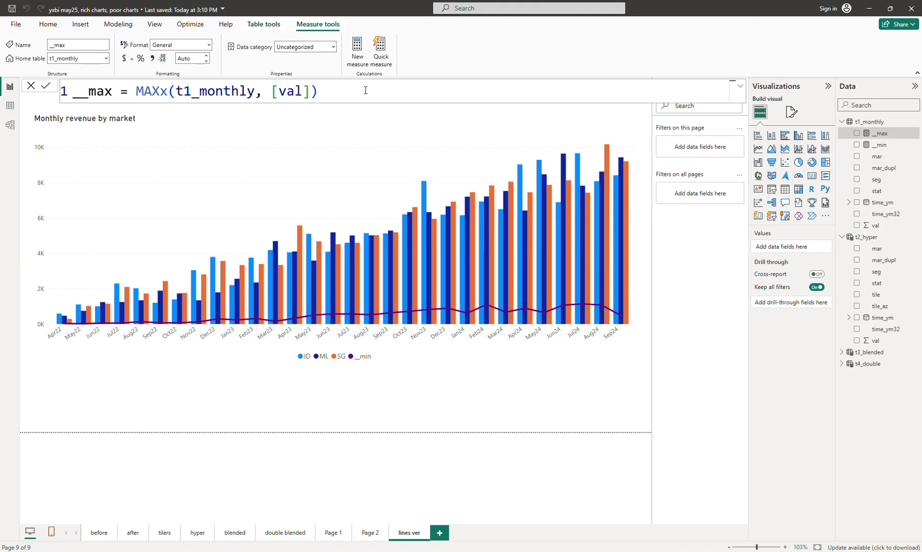
Step: Rewrite the function name in the __max formula in full capitals as MAXX
{"action": "double_click", "coordinate": [167, 90]}
{"action": "type", "text": "MAX"}
{"action": "key", "text": "Right"}
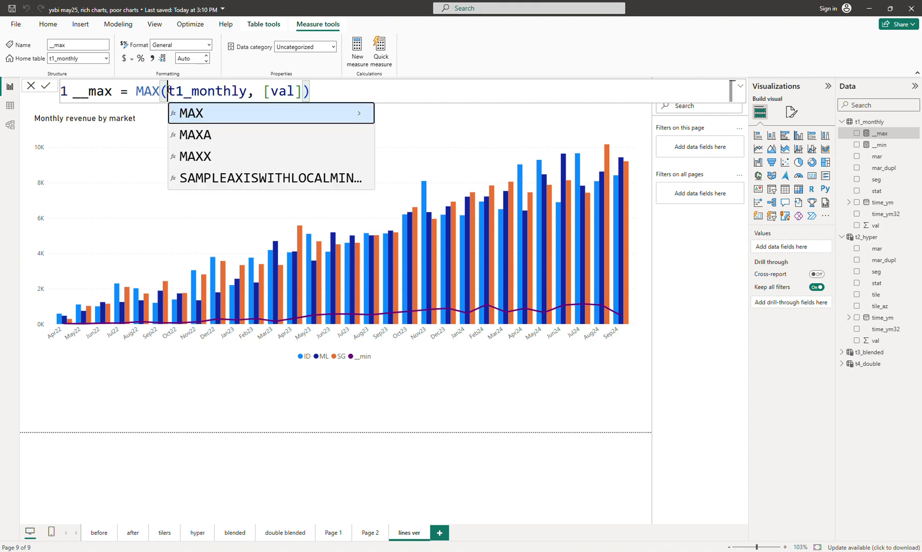
{"action": "key", "text": "Left"}
{"action": "type", "text": "X"}
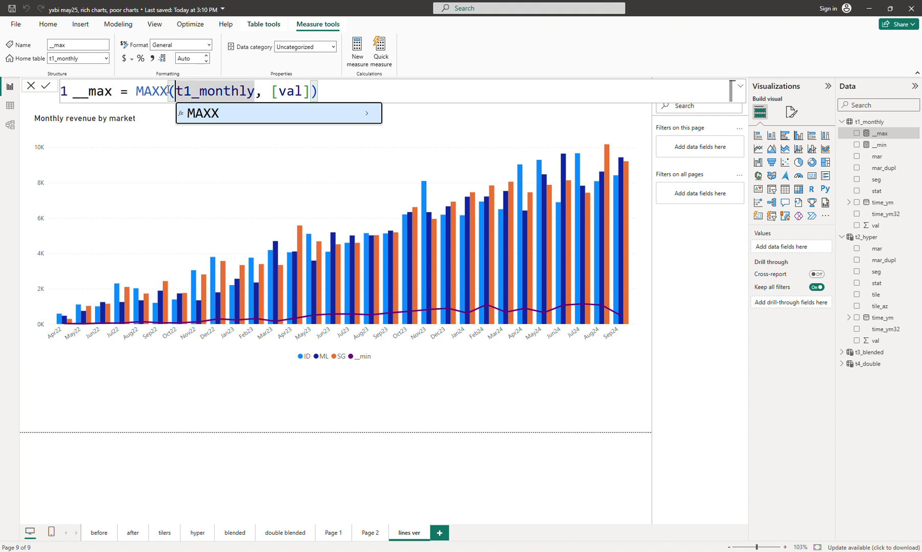
{"action": "key", "text": "Escape"}
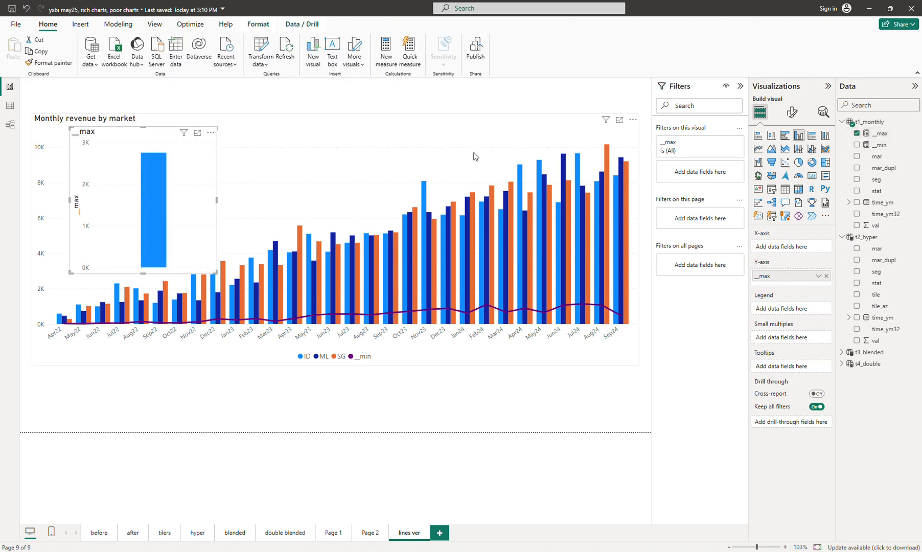
Step: Move the monthly revenue chart down to uncover the stray __max column chart, and delete that stray chart
{"action": "left_click", "coordinate": [452, 156]}
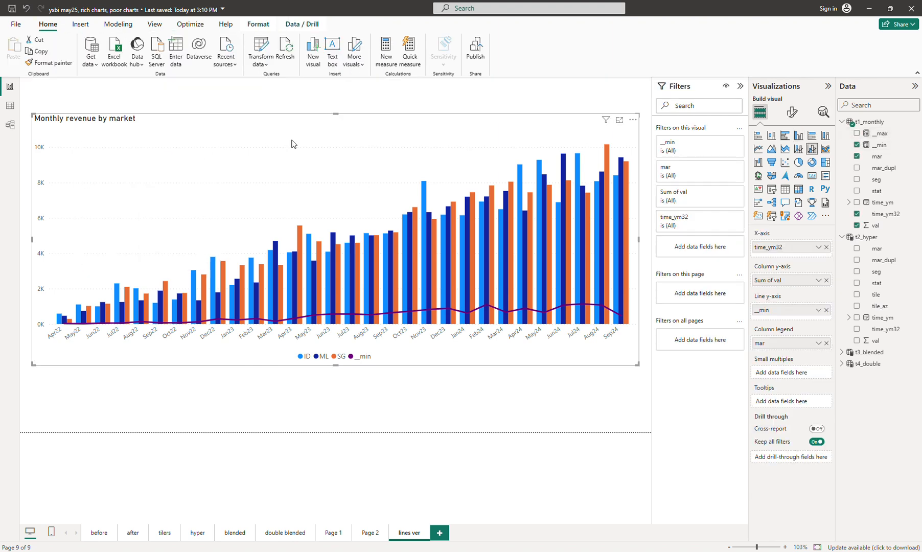
{"action": "left_click_drag", "start_coordinate": [291, 139], "coordinate": [299, 206]}
{"action": "left_click", "coordinate": [123, 137]}
{"action": "key", "text": "Delete"}
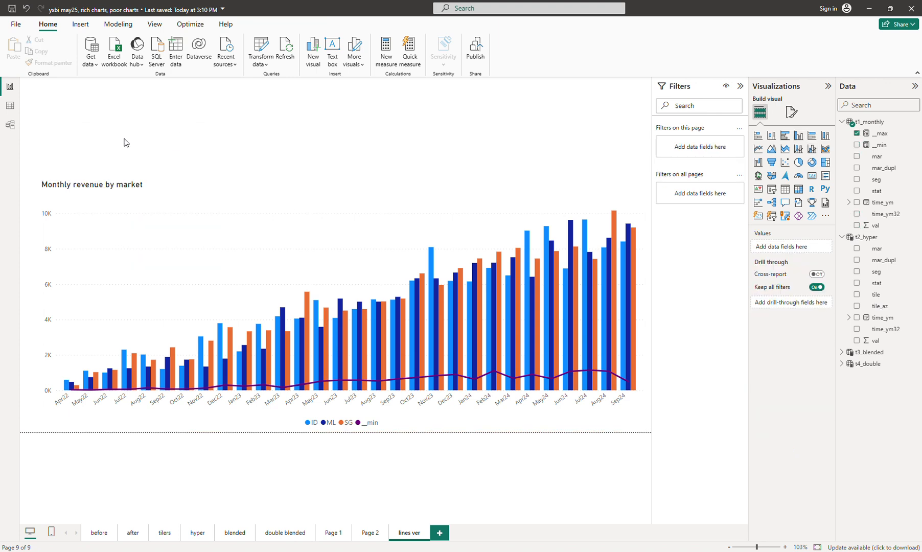
Step: Move the monthly revenue chart back up and add the __max measure to it as a second line below __min in the line y-axis
{"action": "left_click_drag", "start_coordinate": [360, 192], "coordinate": [354, 127]}
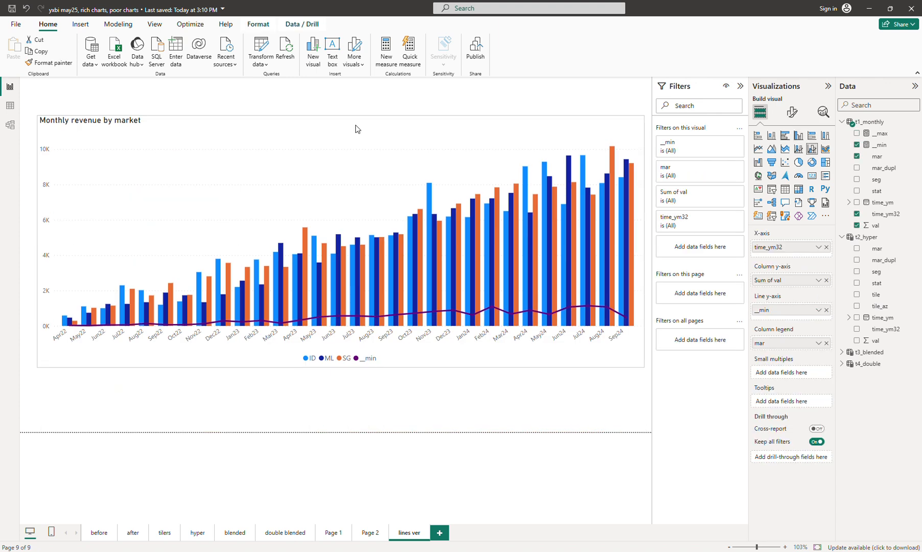
{"action": "left_click", "coordinate": [857, 134]}
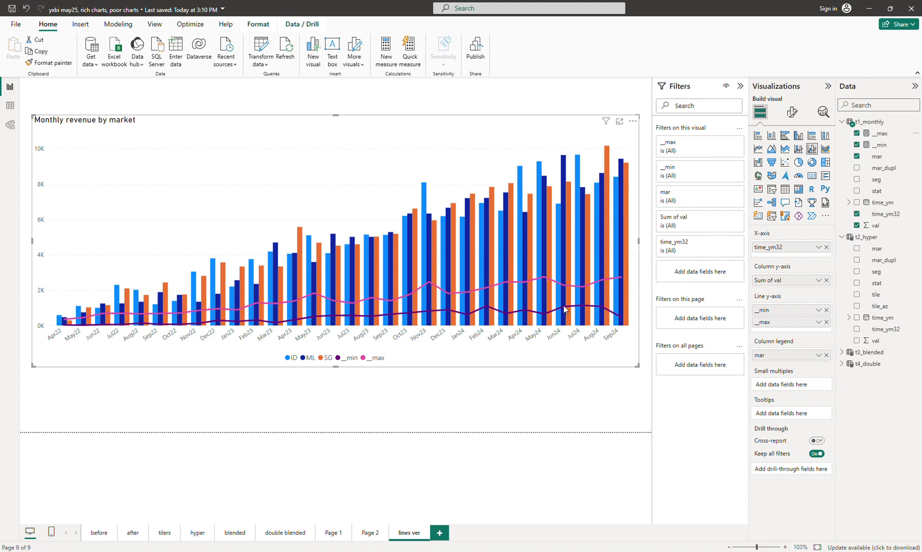
{"action": "mouse_move", "coordinate": [564, 305]}
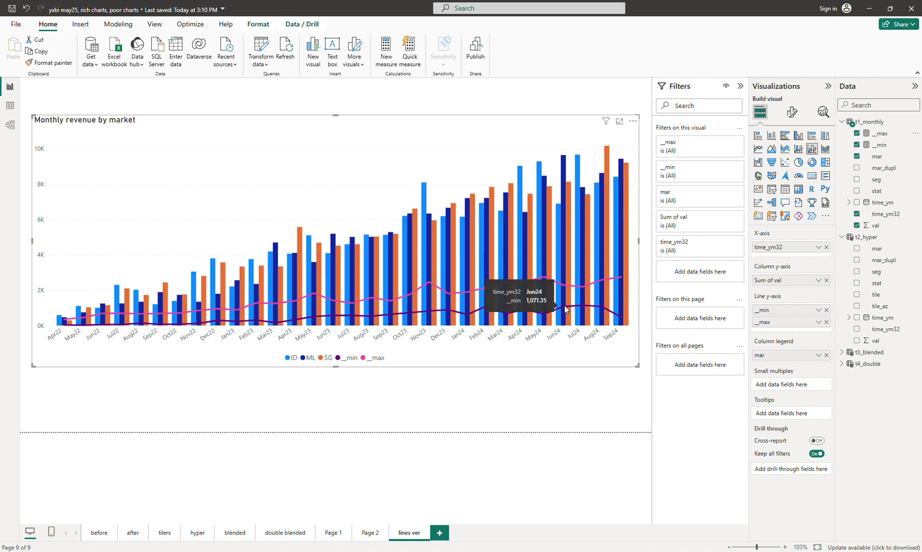
Step: Nudge the monthly revenue chart up slightly and open the query of the t1_monthly table for editing
{"action": "left_click_drag", "start_coordinate": [420, 119], "coordinate": [417, 106]}
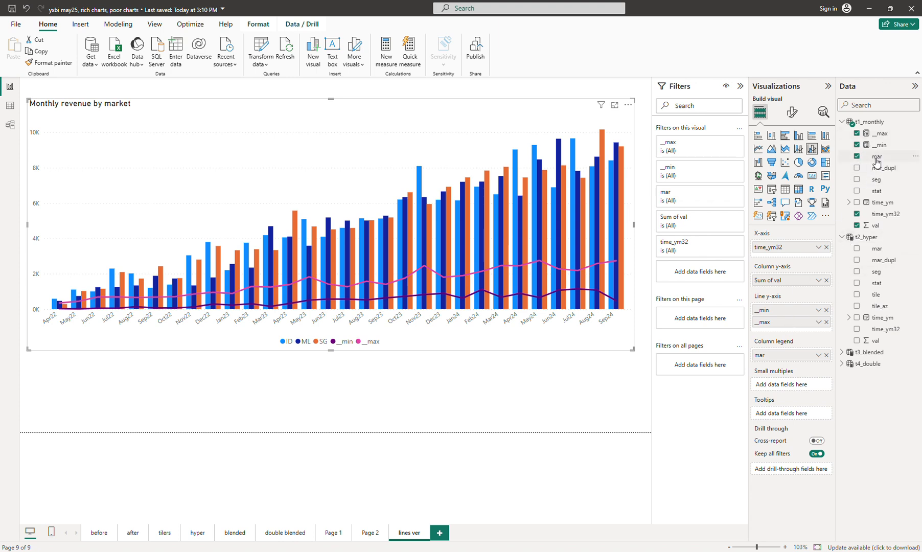
{"action": "right_click", "coordinate": [878, 126]}
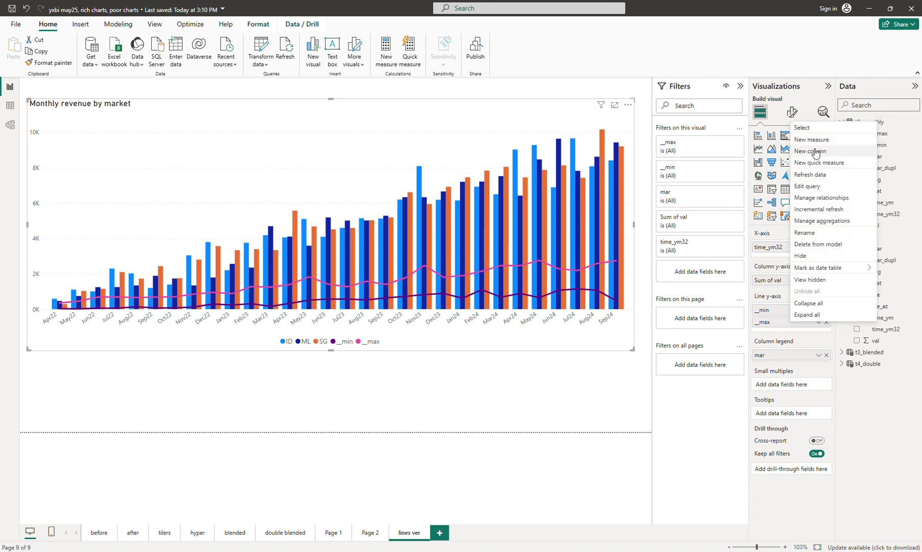
{"action": "left_click", "coordinate": [881, 124]}
{"action": "right_click", "coordinate": [880, 124]}
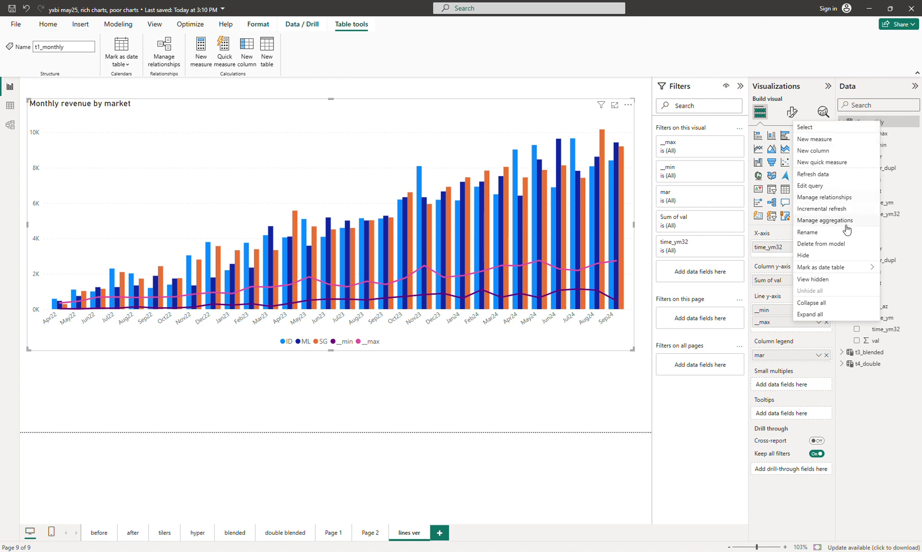
{"action": "left_click", "coordinate": [819, 187]}
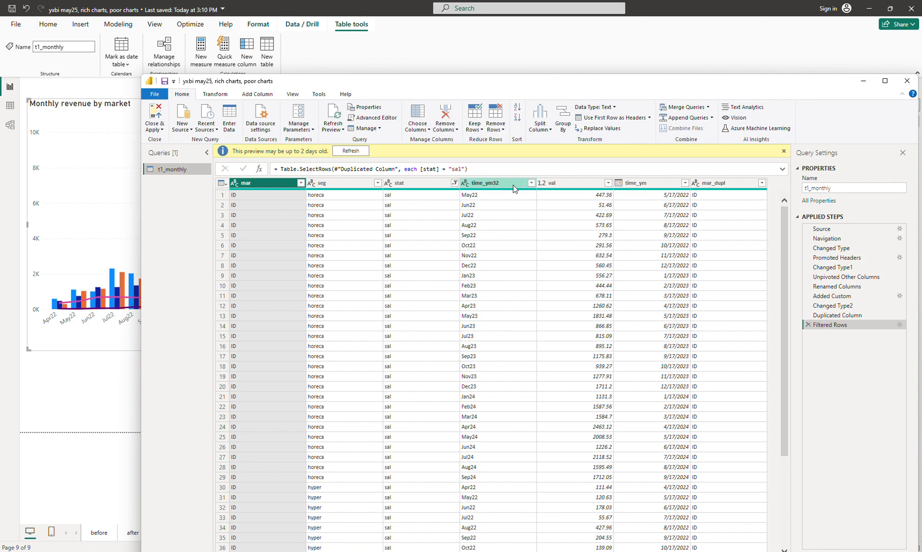
Step: Start a custom column in the t1_monthly query and name it mix
{"action": "left_click", "coordinate": [257, 95]}
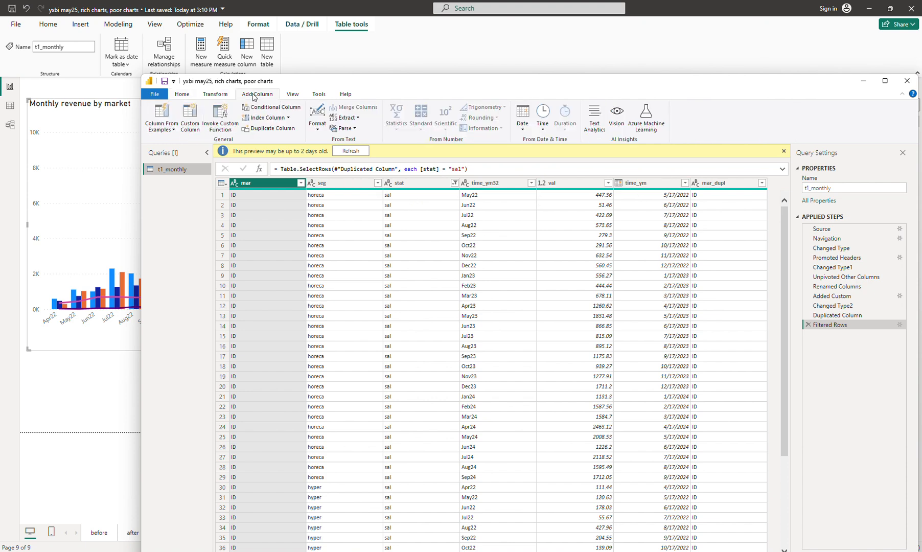
{"action": "left_click", "coordinate": [189, 127]}
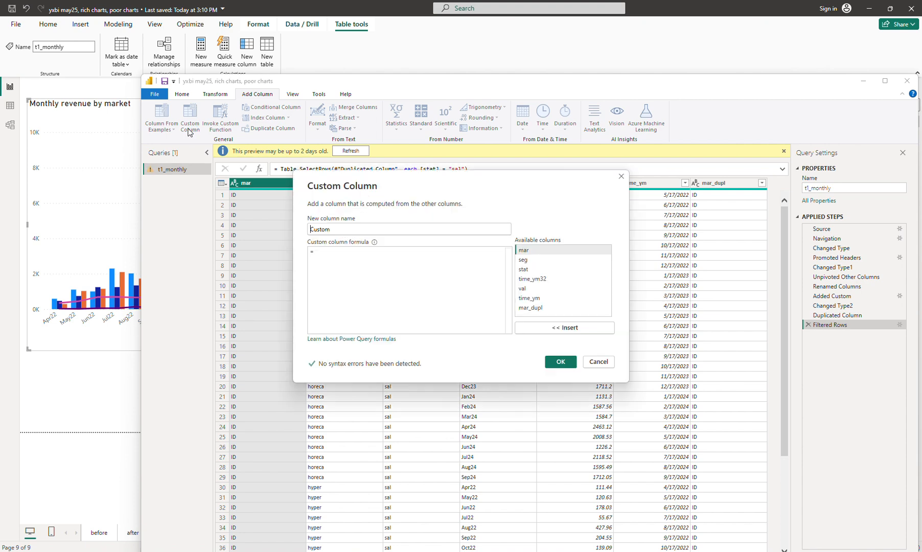
{"action": "double_click", "coordinate": [320, 229]}
{"action": "type", "text": "mix"}
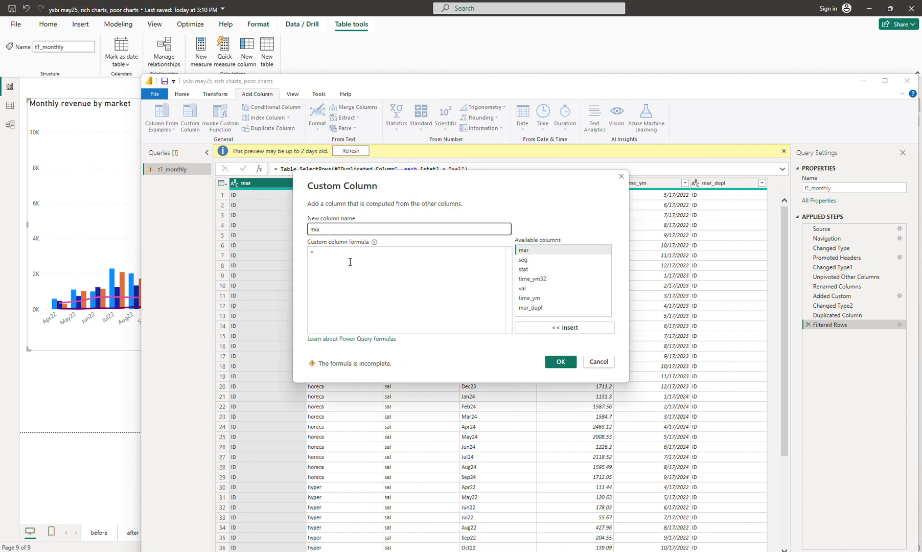
Step: Define the mix column with the formula [mar] & " " & [seg] and create it
{"action": "left_click", "coordinate": [350, 261]}
{"action": "type", "text": "["}
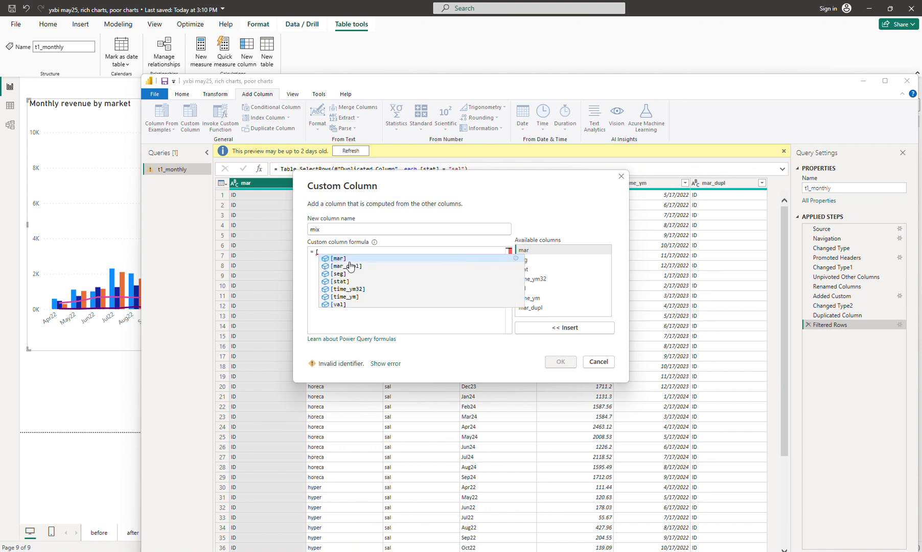
{"action": "key", "text": "Return"}
{"action": "type", "text": "& \" \" "}
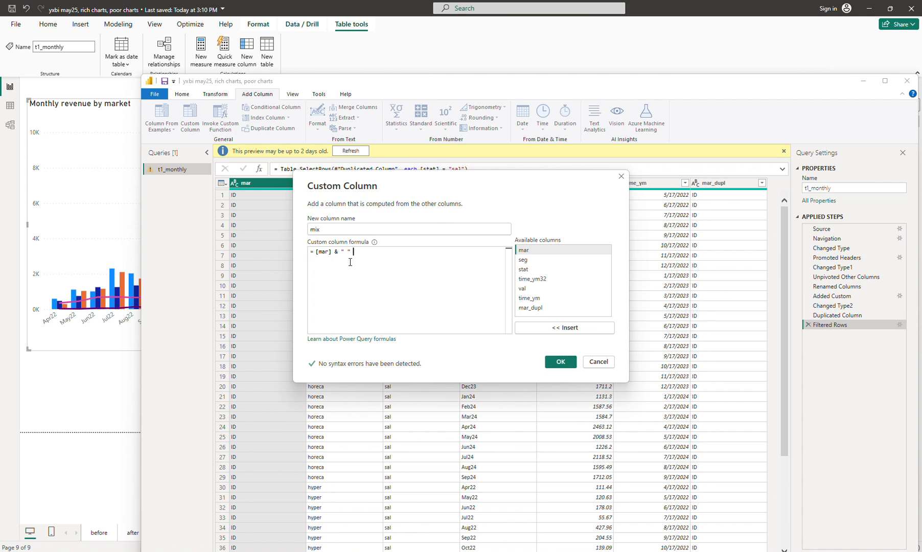
{"action": "type", "text": "& ["}
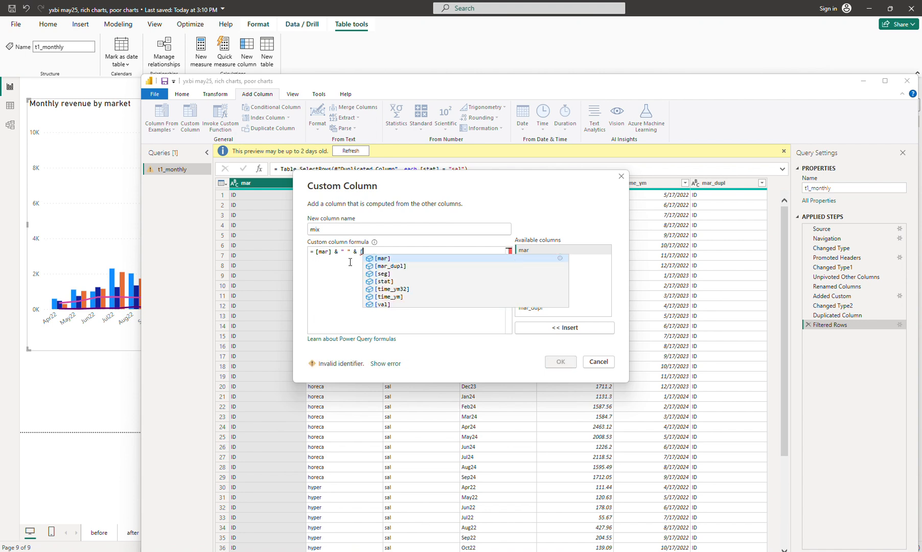
{"action": "type", "text": "s"}
{"action": "key", "text": "Tab"}
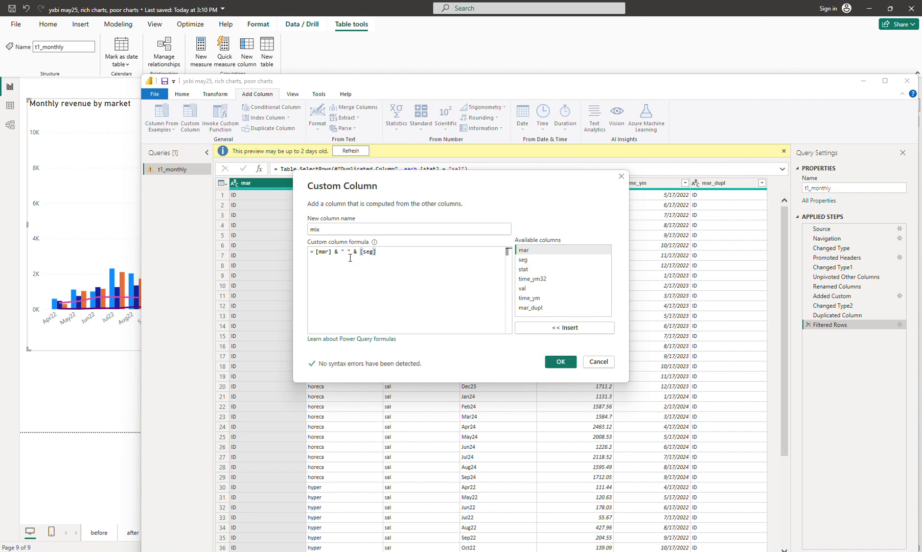
{"action": "left_click", "coordinate": [561, 362]}
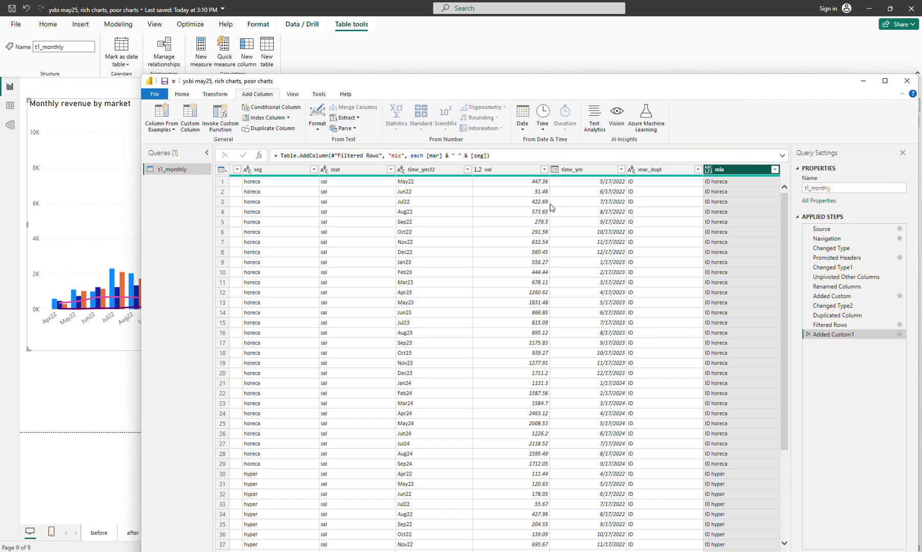
Step: Close the query editor with its changes applied, and collapse the t2_hyper table in the field list
{"action": "left_click", "coordinate": [181, 94]}
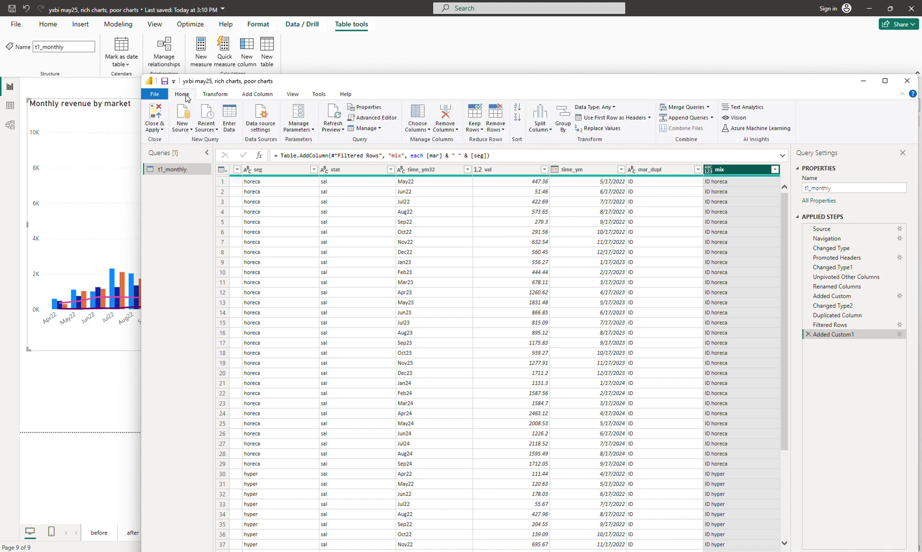
{"action": "left_click", "coordinate": [155, 128]}
{"action": "left_click", "coordinate": [159, 140]}
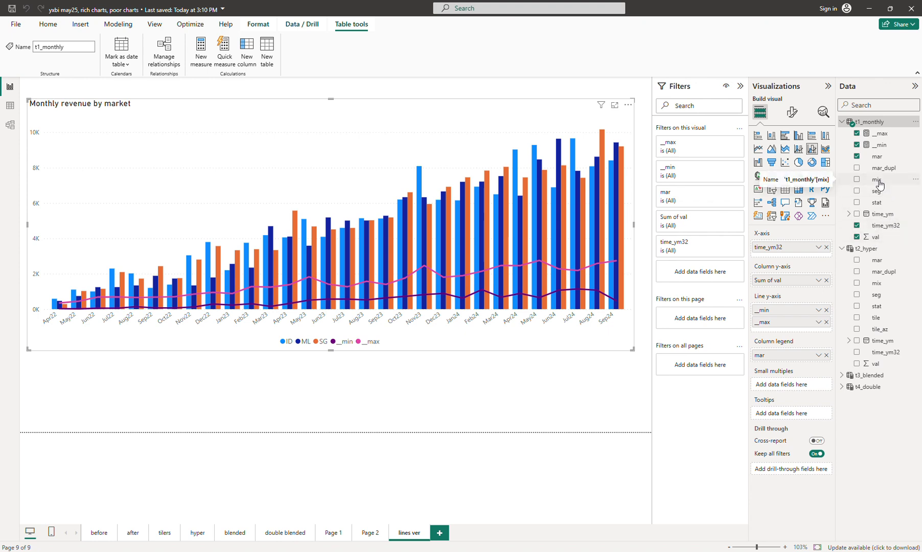
{"action": "left_click", "coordinate": [872, 248]}
{"action": "left_click", "coordinate": [878, 121]}
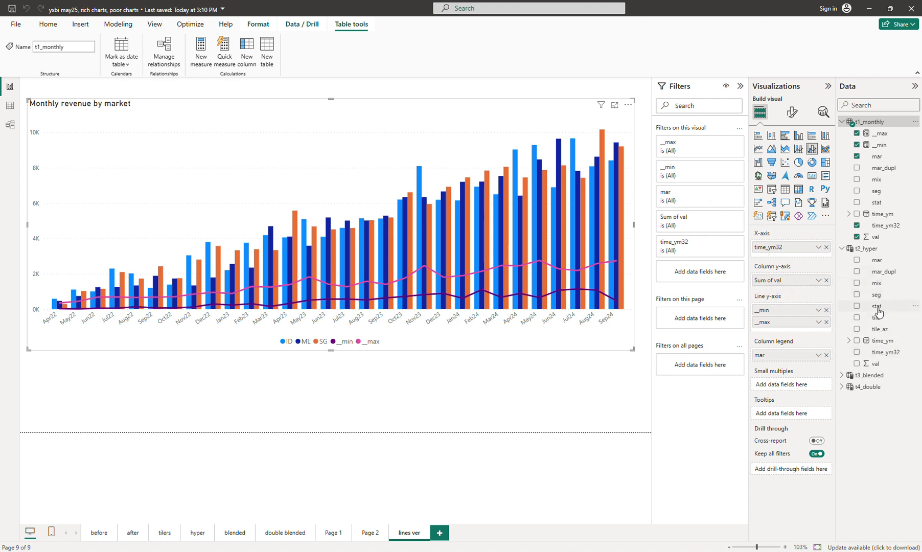
{"action": "left_click", "coordinate": [846, 249]}
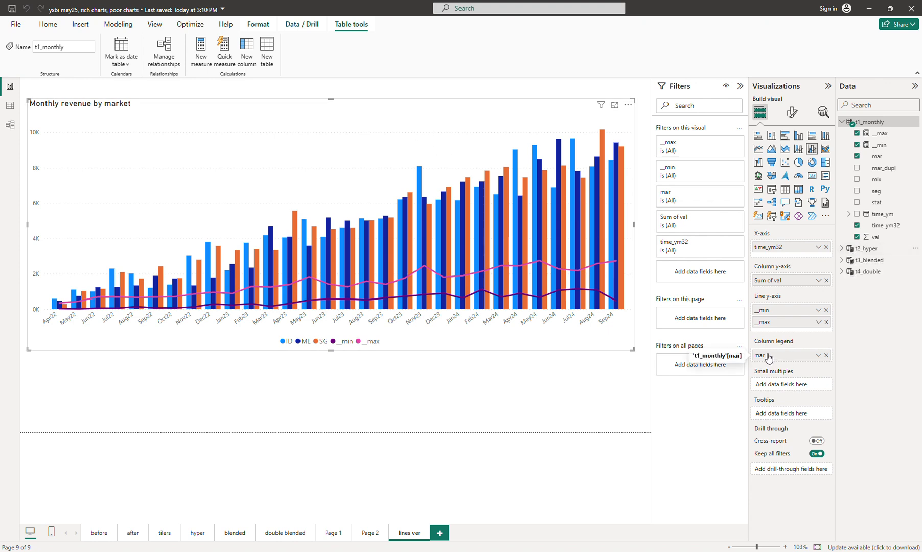
Step: Replace mar with mix as the monthly revenue chart's column legend, compare the columns with the lines, and nudge the chart up
{"action": "left_click_drag", "start_coordinate": [874, 179], "coordinate": [796, 357]}
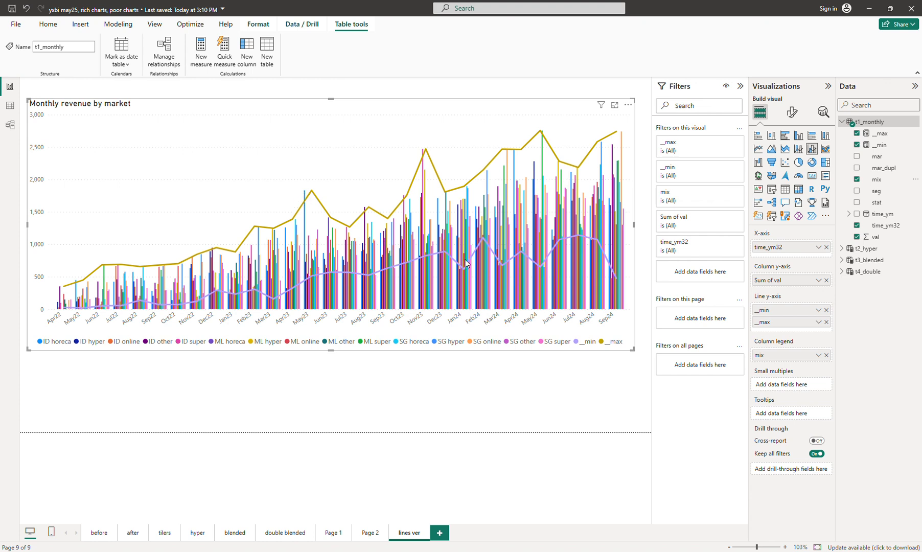
{"action": "mouse_move", "coordinate": [465, 274]}
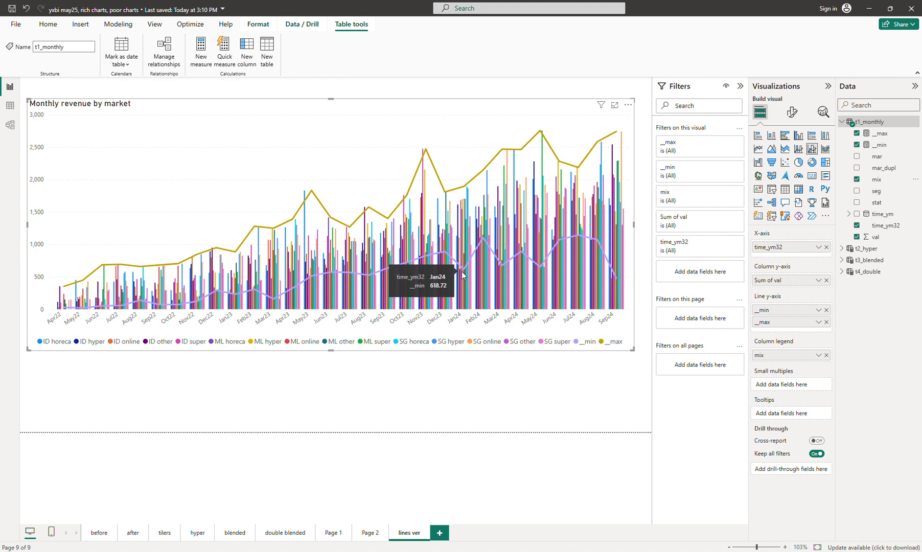
{"action": "mouse_move", "coordinate": [491, 219]}
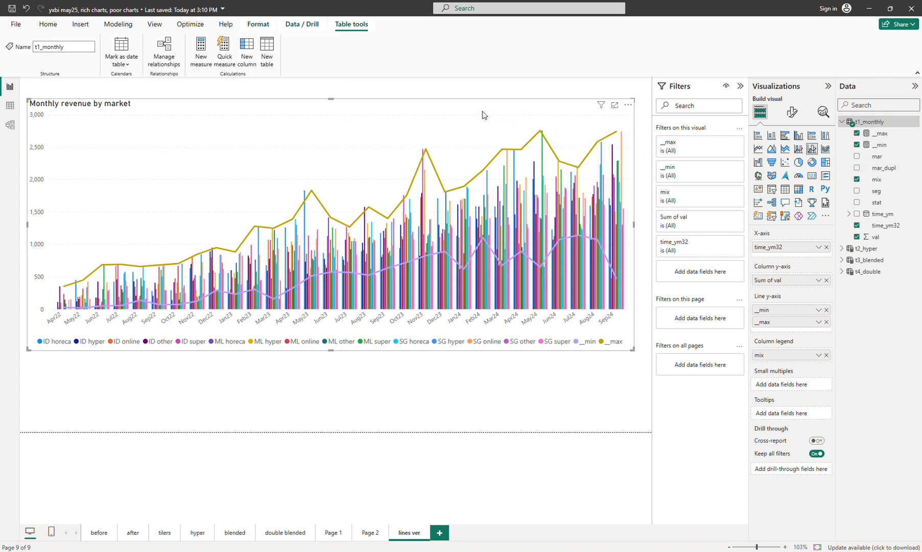
{"action": "left_click_drag", "start_coordinate": [482, 112], "coordinate": [483, 106]}
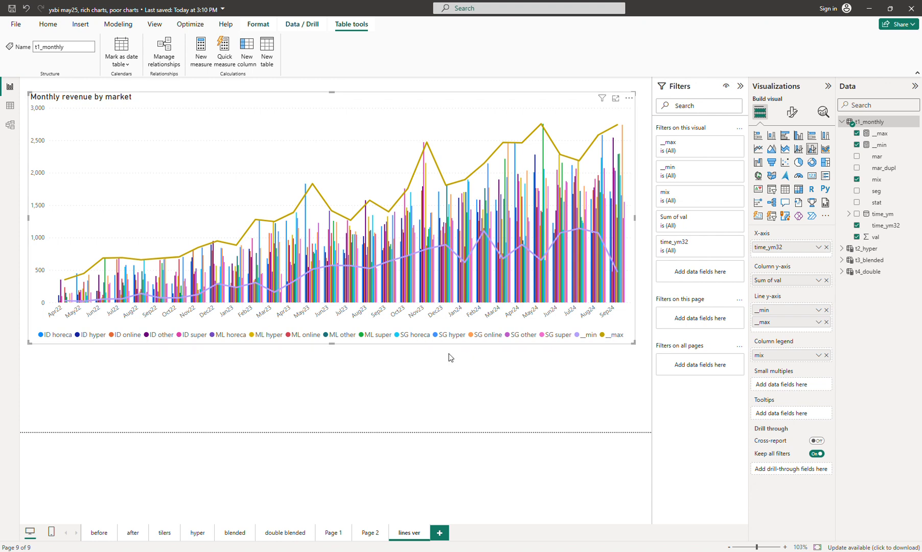
Step: Remove mix from the chart's column legend and put mar back in its place
{"action": "left_click", "coordinate": [827, 355]}
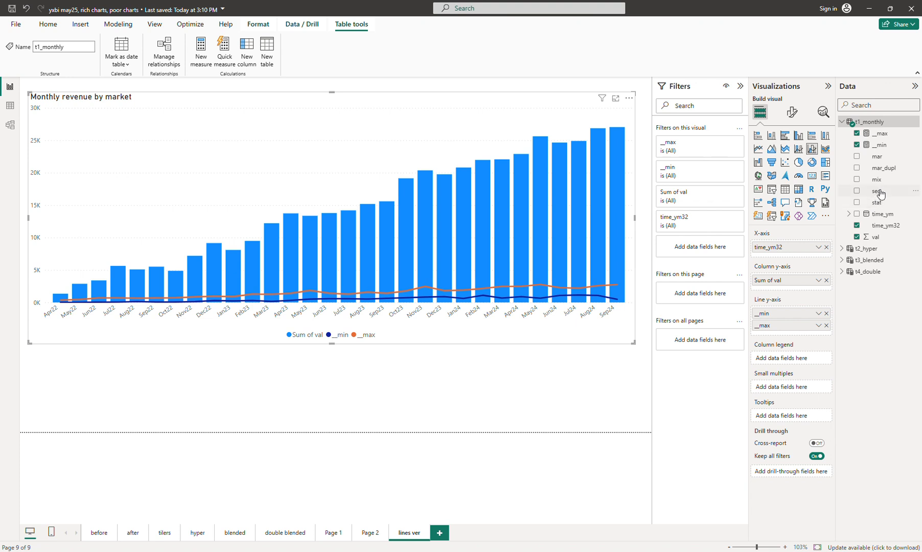
{"action": "left_click_drag", "start_coordinate": [884, 156], "coordinate": [801, 356]}
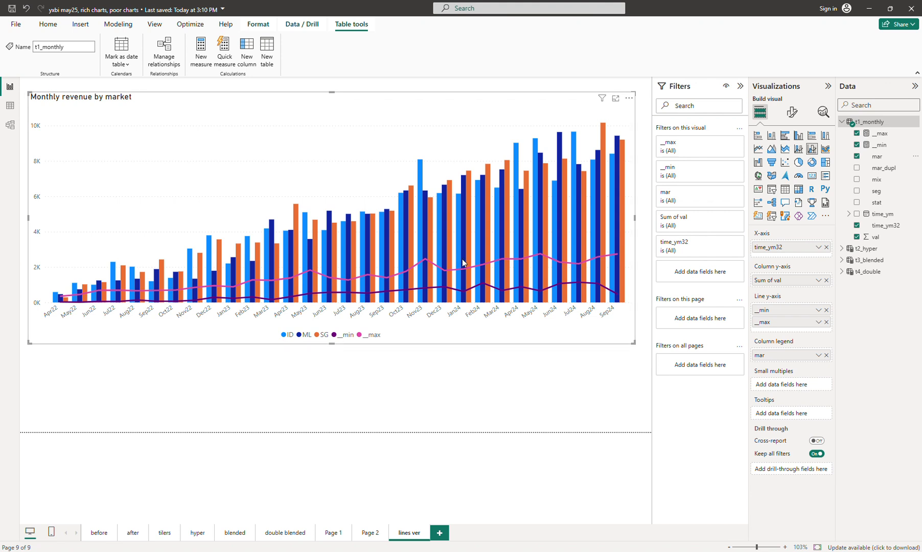
{"action": "mouse_move", "coordinate": [485, 290]}
{"action": "mouse_move", "coordinate": [298, 210]}
{"action": "mouse_move", "coordinate": [601, 180]}
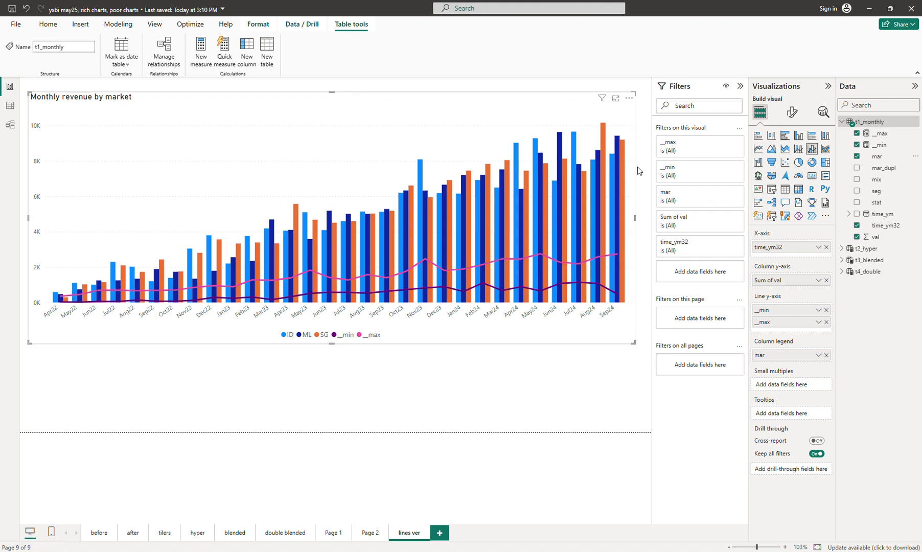
Step: Create a new measure in t1_monthly and begin its formula with the name __min_gmm followed by an equals sign
{"action": "right_click", "coordinate": [873, 124]}
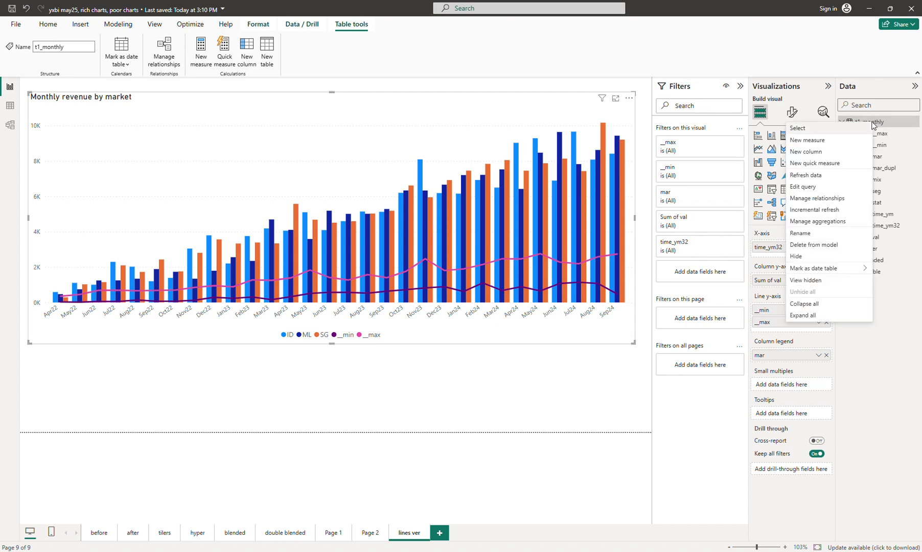
{"action": "left_click", "coordinate": [824, 144]}
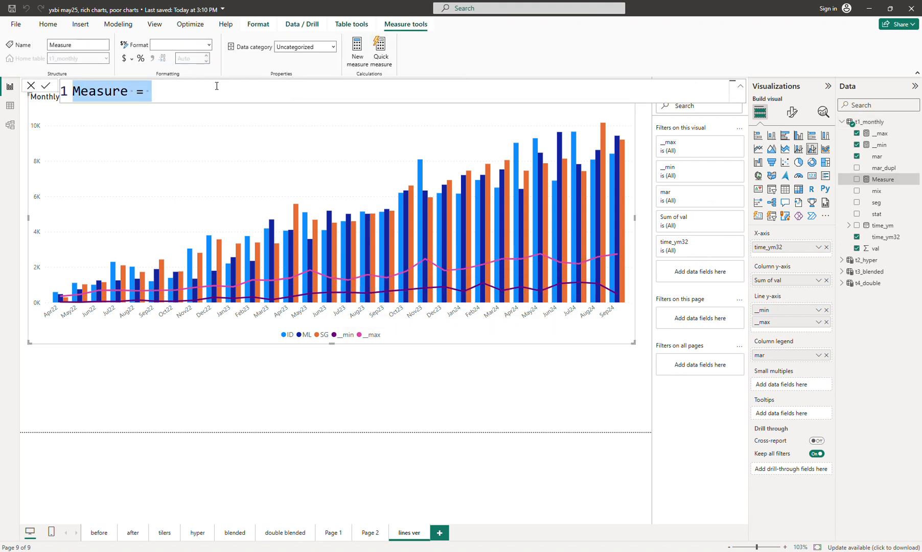
{"action": "type", "text": "__"}
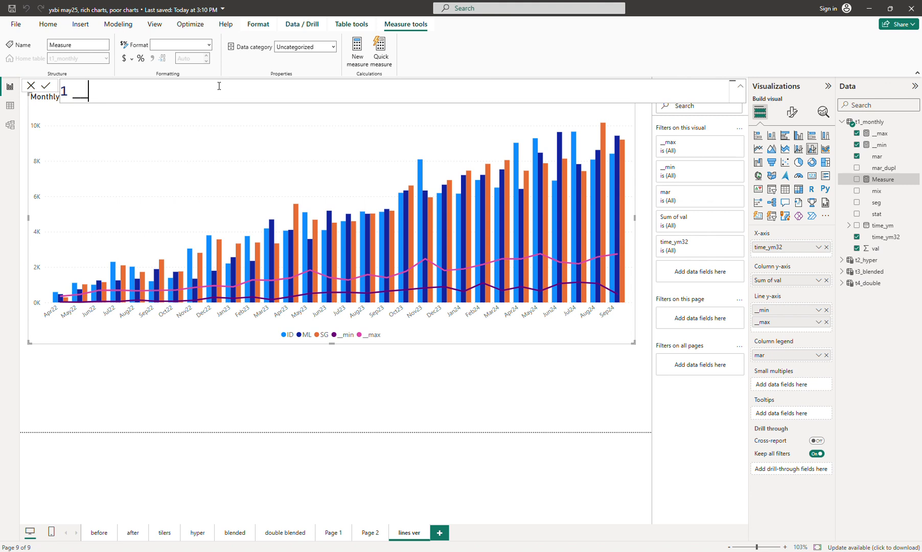
{"action": "type", "text": "min_g"}
{"action": "key", "text": "BackSpace"}
{"action": "type", "text": "m"}
{"action": "key", "text": "BackSpace"}
{"action": "type", "text": "m"}
{"action": "key", "text": "BackSpace"}
{"action": "type", "text": "mm"}
{"action": "key", "text": "Left"}
{"action": "key", "text": "Left"}
{"action": "type", "text": "g"}
{"action": "key", "text": "ctrl+shift+Left"}
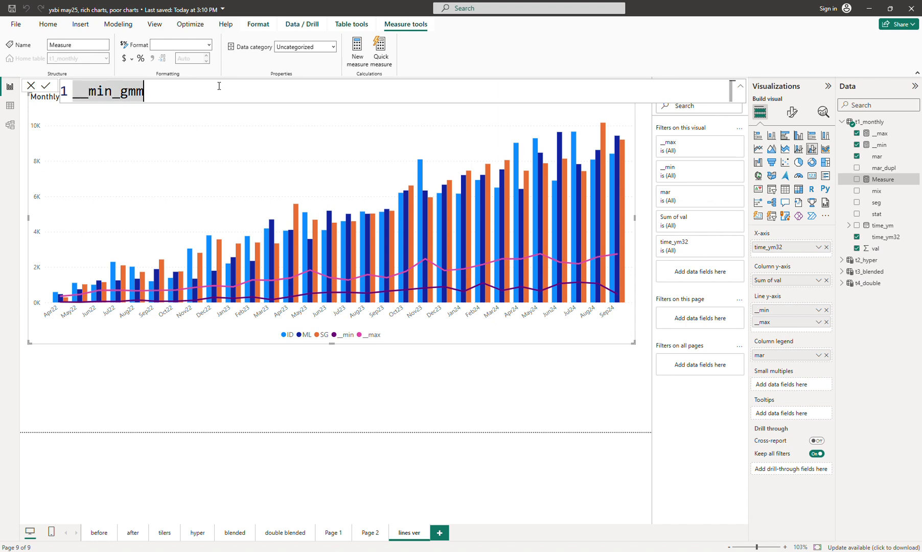
{"action": "key", "text": "End"}
{"action": "type", "text": "="}
{"action": "key", "text": "Escape"}
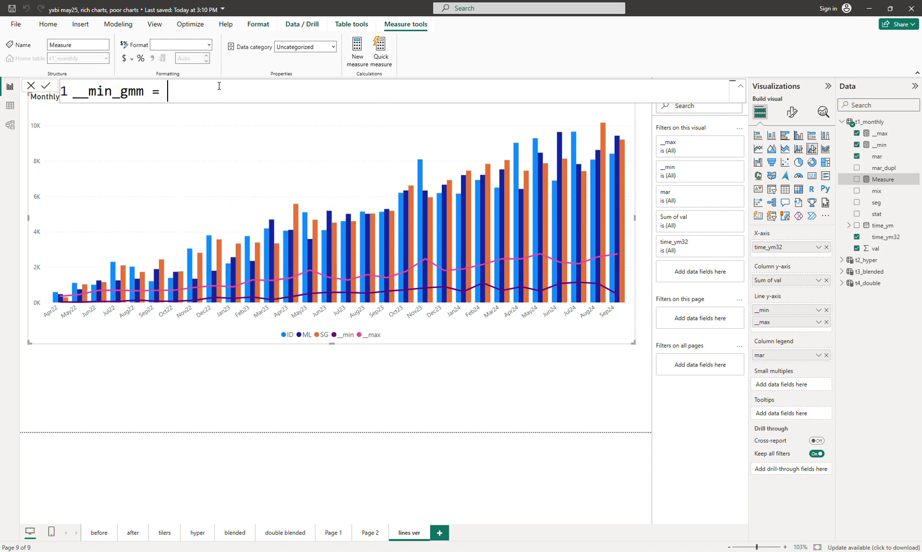
Step: On a second formula line, declare var step1 = GROUPBY(t1_monthly, [mar] as the start of the grouping
{"action": "key", "text": "shift+Return"}
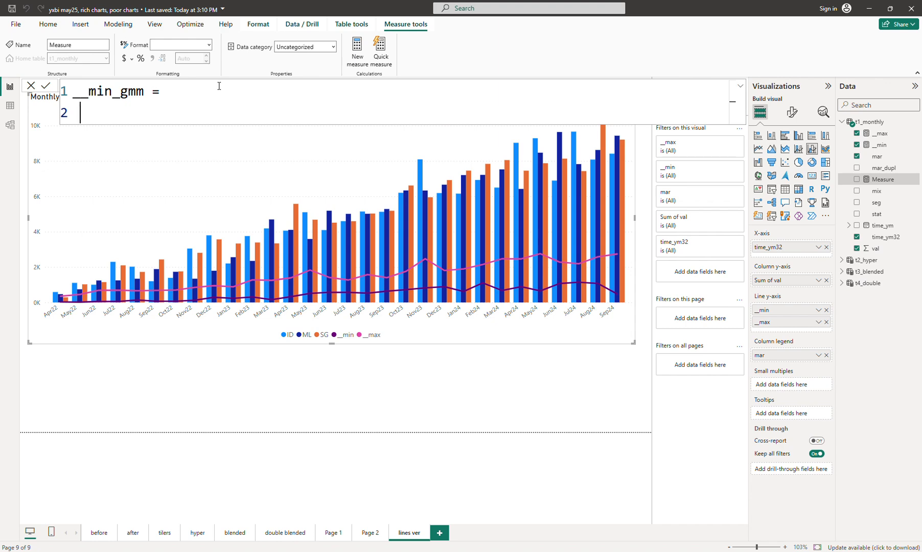
{"action": "type", "text": "var step1 = gro"}
{"action": "key", "text": "Tab"}
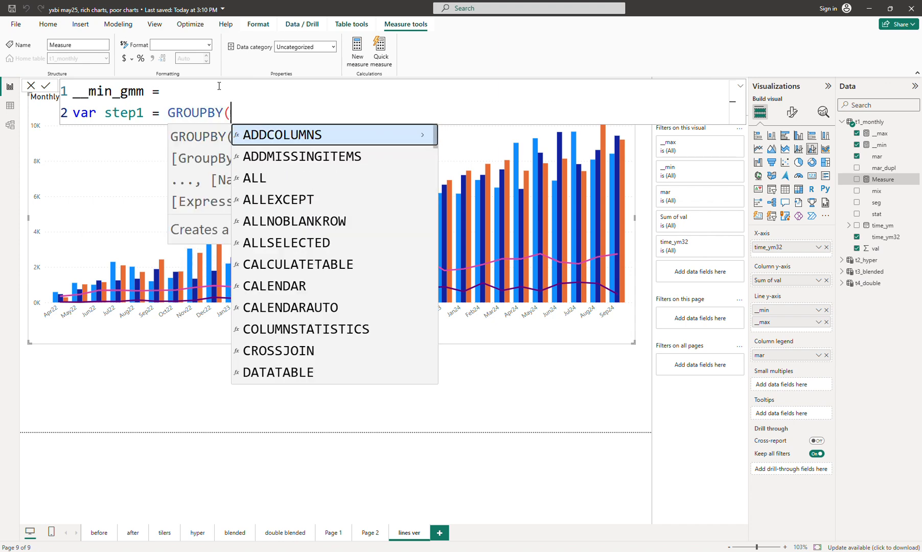
{"action": "type", "text": "t1_monthly, "}
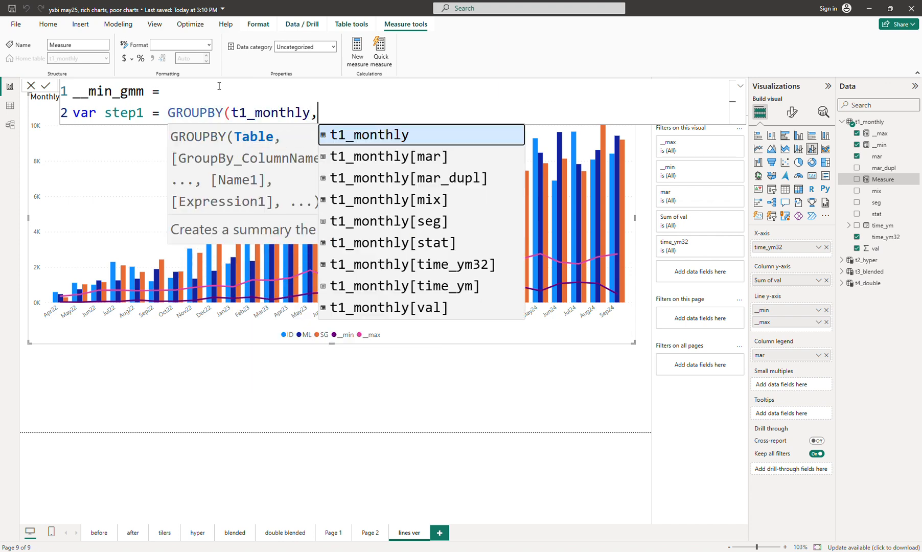
{"action": "type", "text": "[m"}
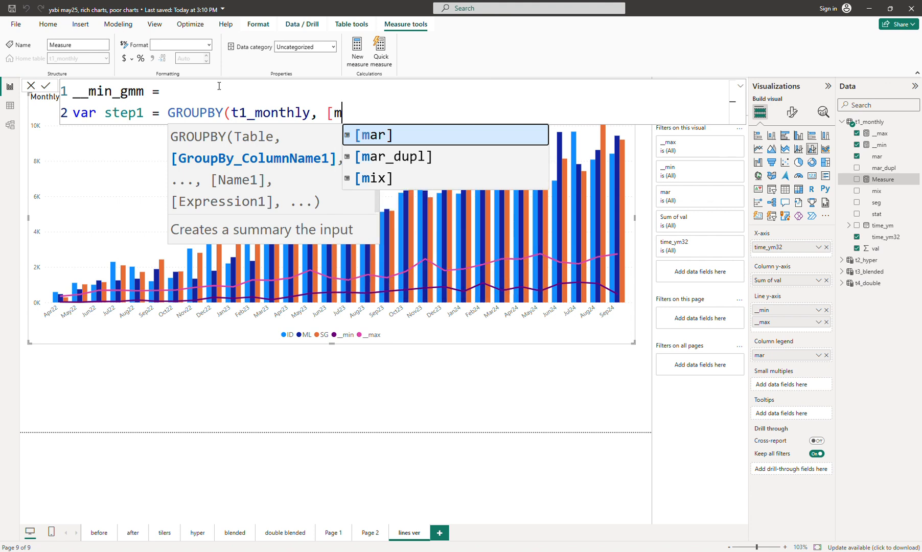
{"action": "key", "text": "Down"}
{"action": "key", "text": "Up"}
{"action": "key", "text": "Tab"}
Step: Add [time_ym32] as the second grouping column of the GROUPBY in step1
{"action": "type", "text": ", ["}
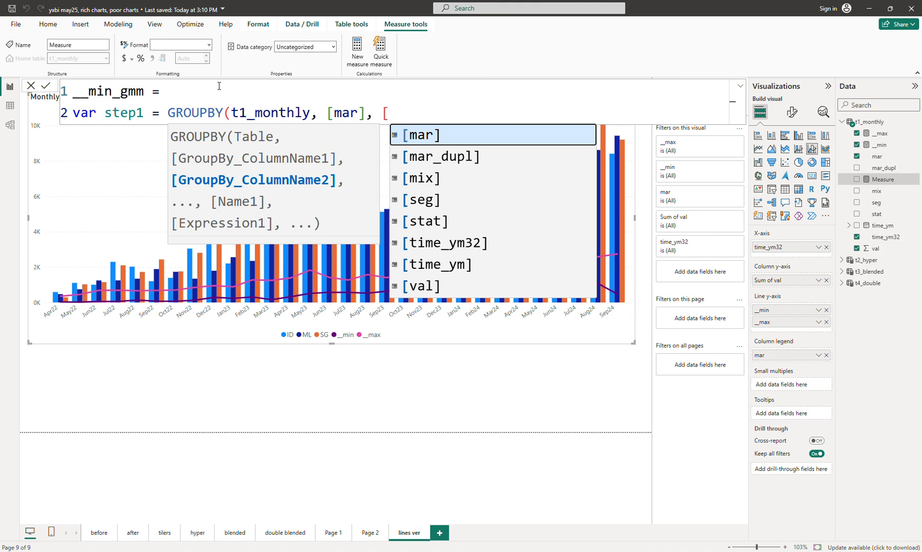
{"action": "type", "text": "m"}
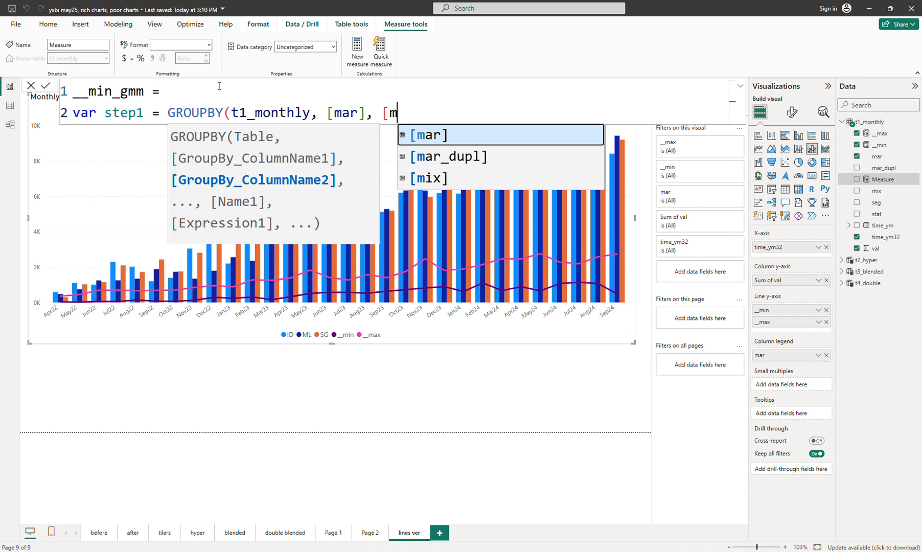
{"action": "key", "text": "BackSpace"}
{"action": "type", "text": "t"}
{"action": "key", "text": "Up"}
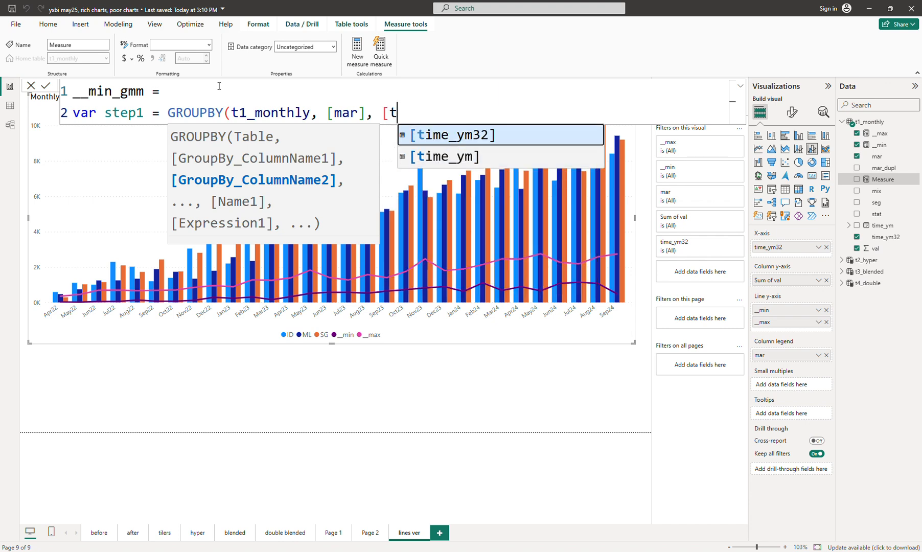
{"action": "key", "text": "Tab"}
Step: Name the aggregated column of the GROUPBY "val_mm", followed by a comma
{"action": "type", "text": ", \""}
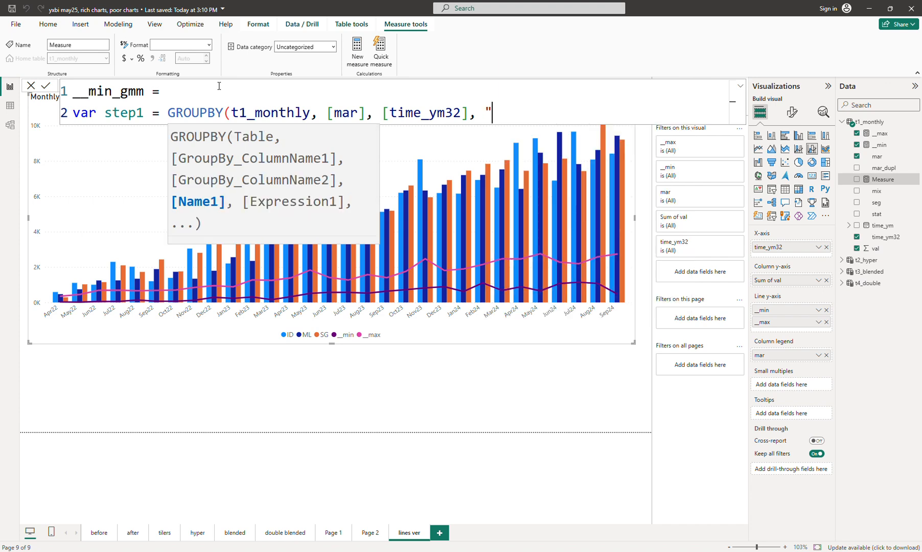
{"action": "type", "text": "val\","}
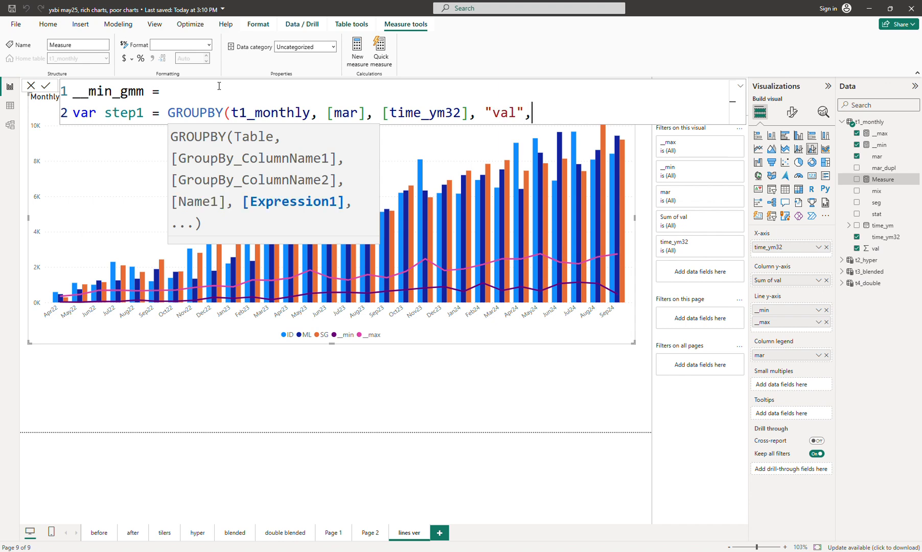
{"action": "key", "text": "Left"}
{"action": "key", "text": "ctrl+shift+Left"}
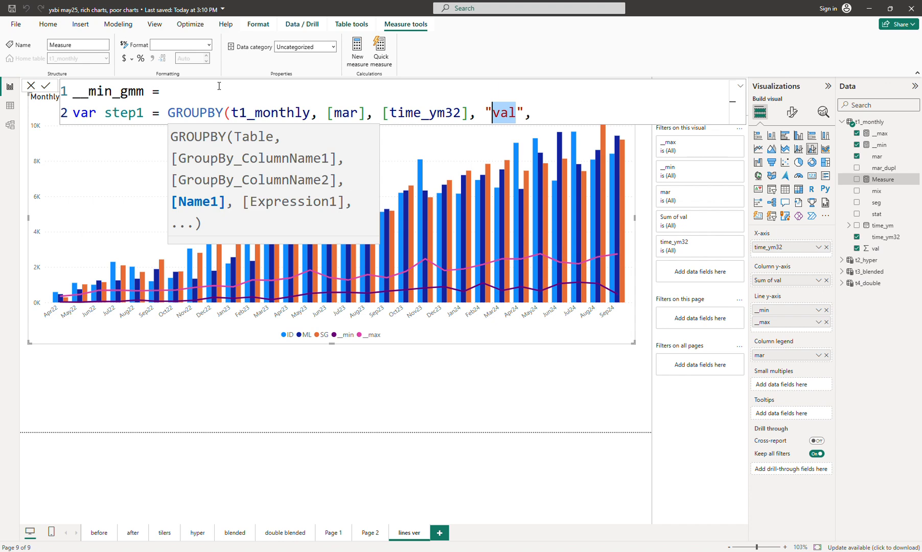
{"action": "key", "text": "Right"}
{"action": "type", "text": "_mm"}
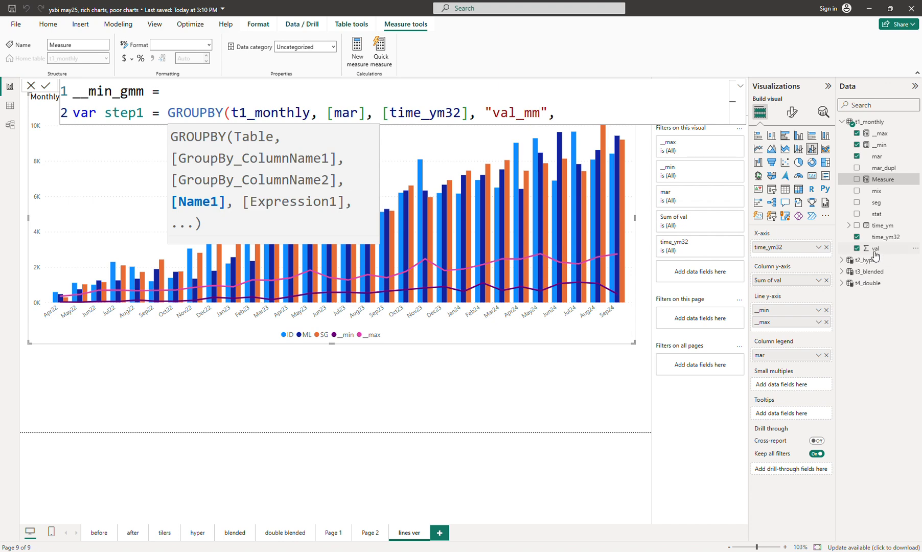
Step: Complete the GROUPBY with the expression sumx(CURRENTGROUP(), [val]) and close its brackets
{"action": "left_click", "coordinate": [584, 113]}
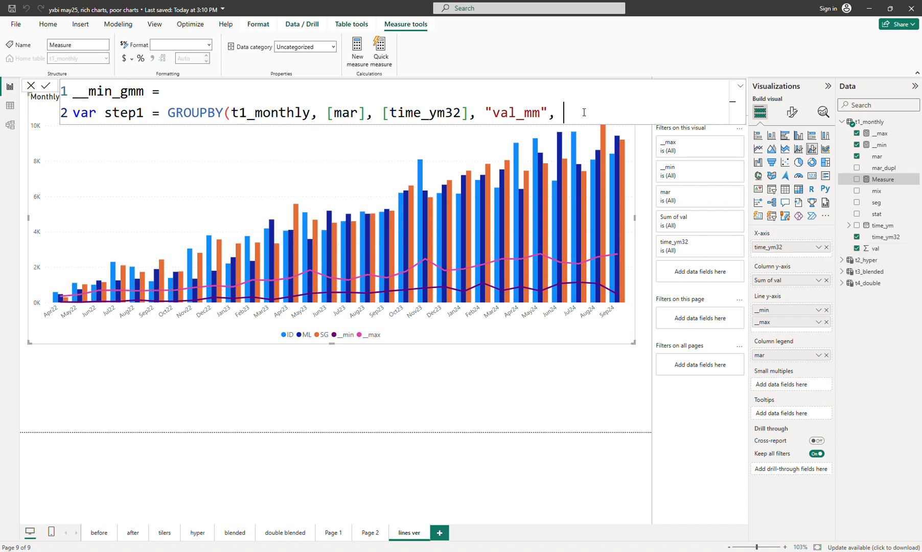
{"action": "type", "text": "s"}
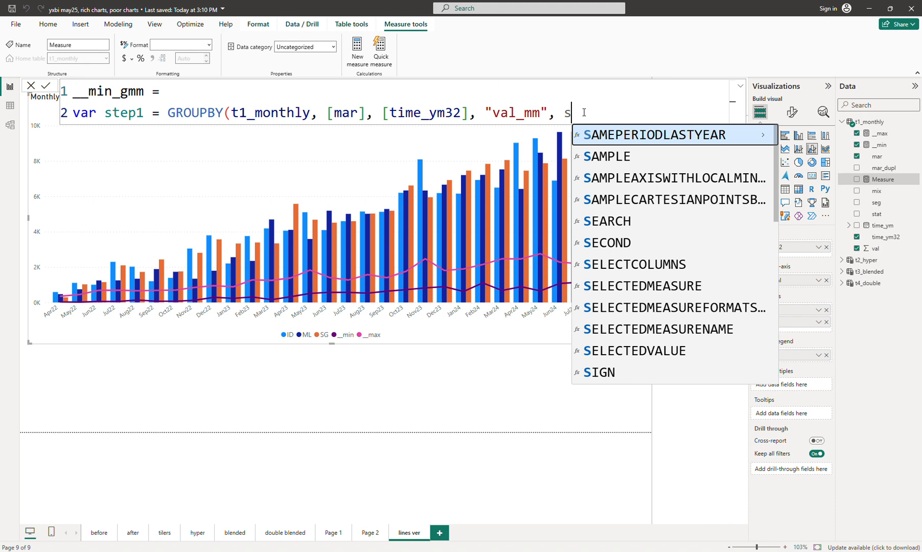
{"action": "type", "text": "umx"}
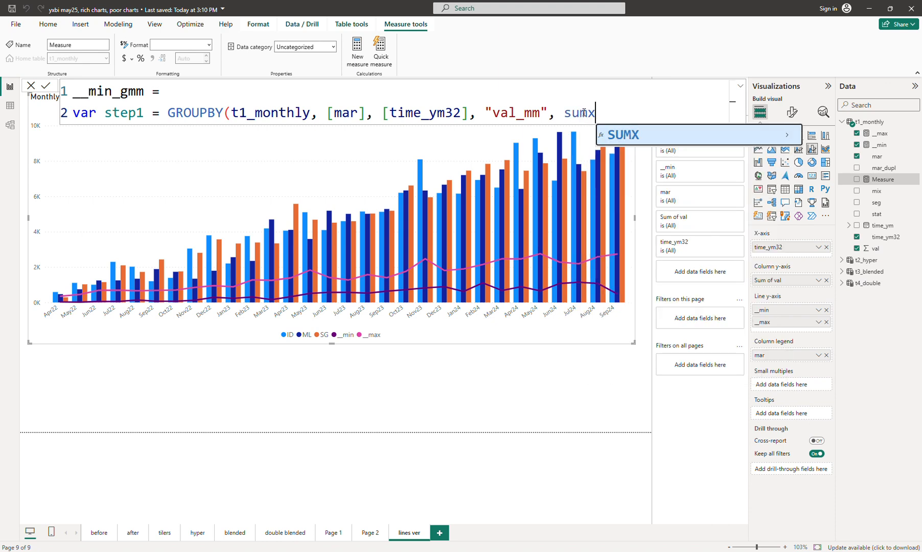
{"action": "type", "text": "(CURRENTGROUP(), "}
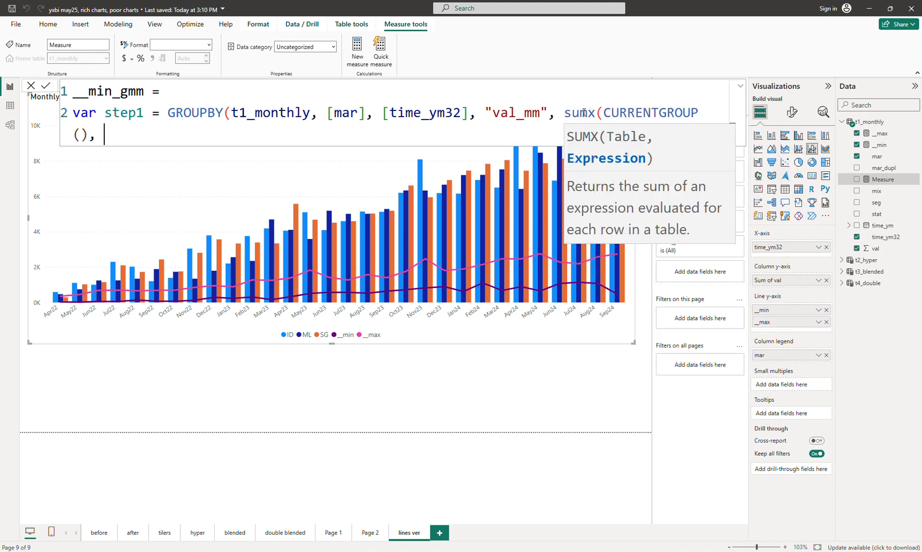
{"action": "type", "text": "[val])"}
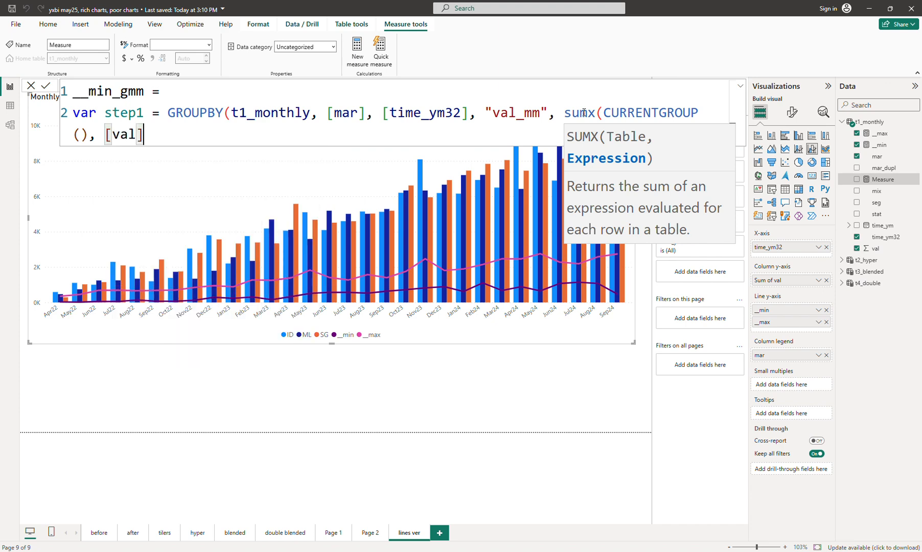
{"action": "type", "text": ")"}
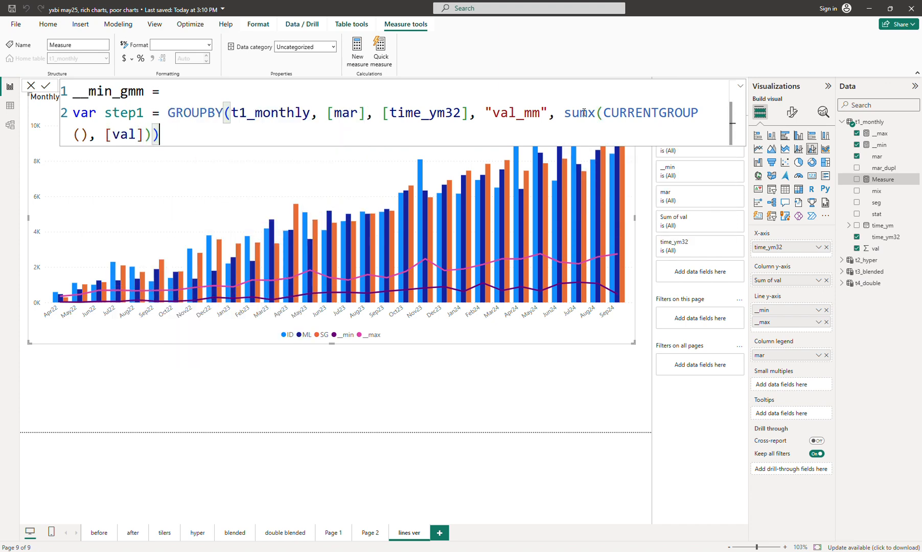
Step: Add two empty lines below the GROUPBY and break it so the "val_mm" part starts on its own line
{"action": "key", "text": "shift+Return"}
{"action": "key", "text": "shift+Return"}
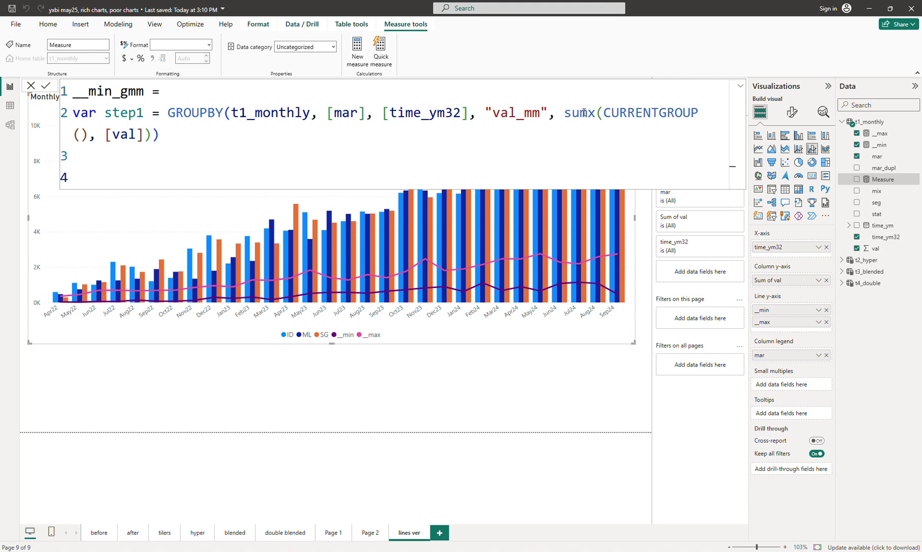
{"action": "left_click", "coordinate": [470, 112]}
{"action": "key", "text": "shift+Return"}
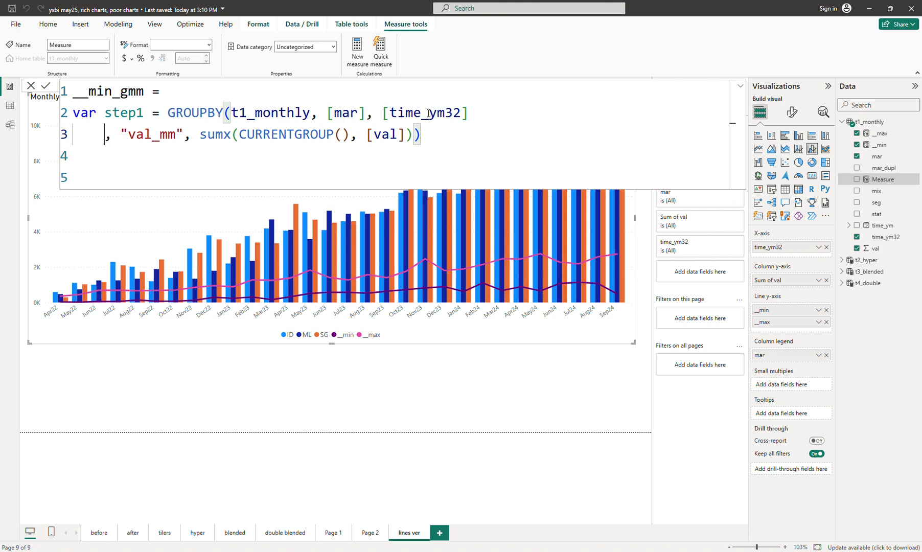
Step: On the line below the grouping, write return minx(step1, [val_mm])
{"action": "left_click", "coordinate": [142, 169]}
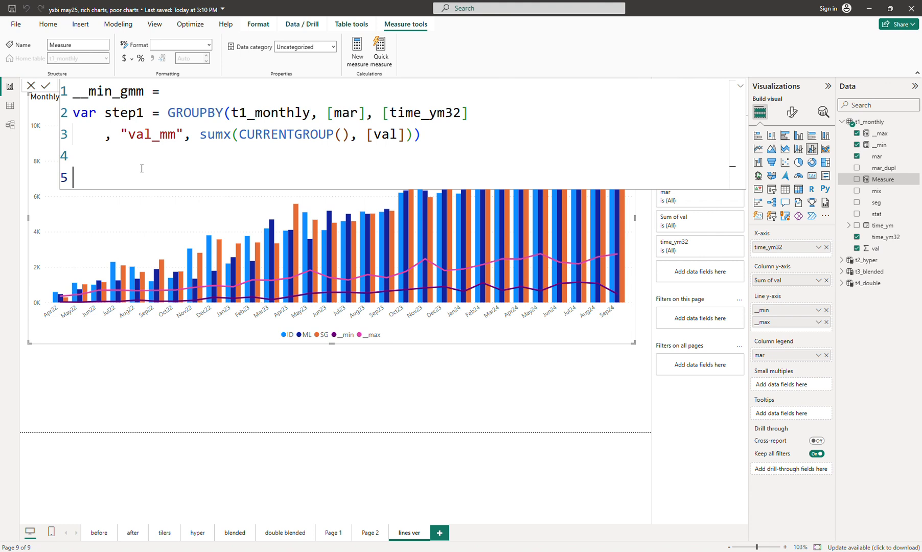
{"action": "key", "text": "Up"}
{"action": "type", "text": "return min"}
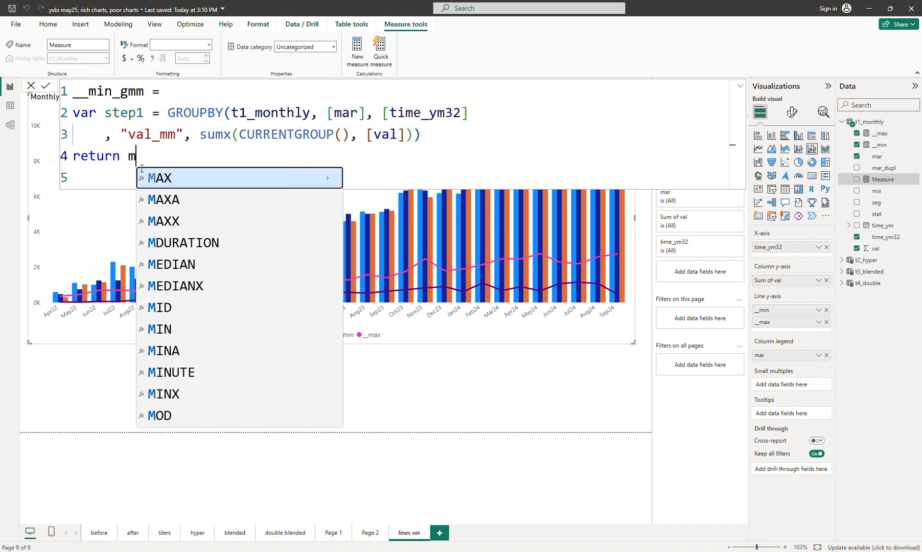
{"action": "key", "text": "BackSpace"}
{"action": "key", "text": "BackSpace"}
{"action": "key", "text": "BackSpace"}
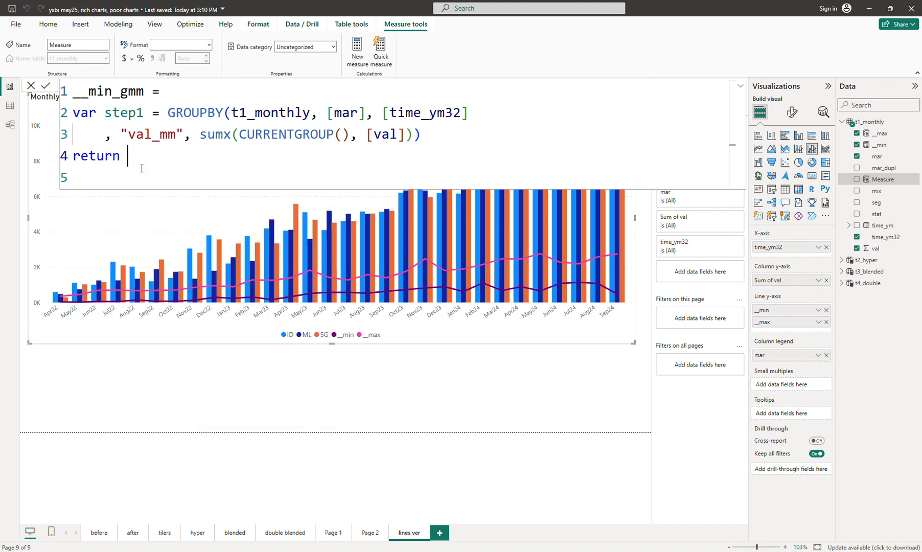
{"action": "type", "text": "m"}
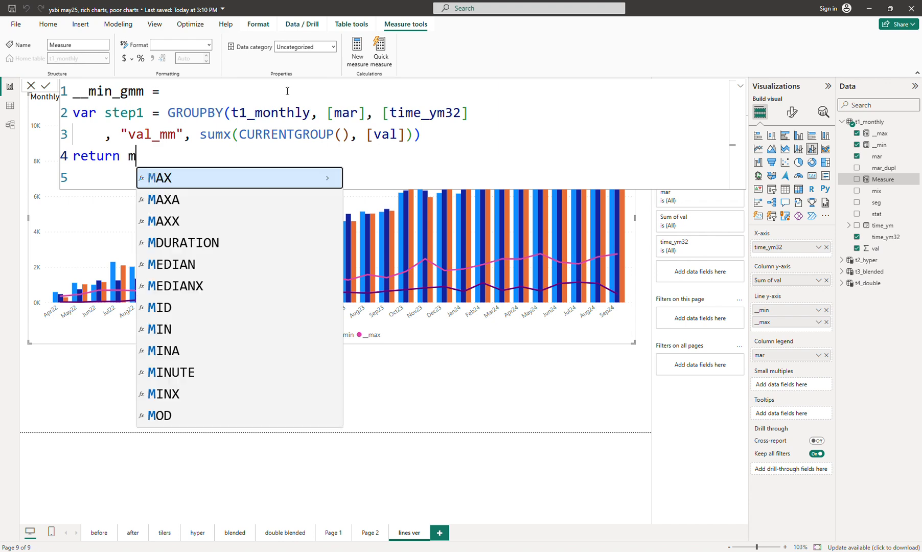
{"action": "type", "text": "inx(st"}
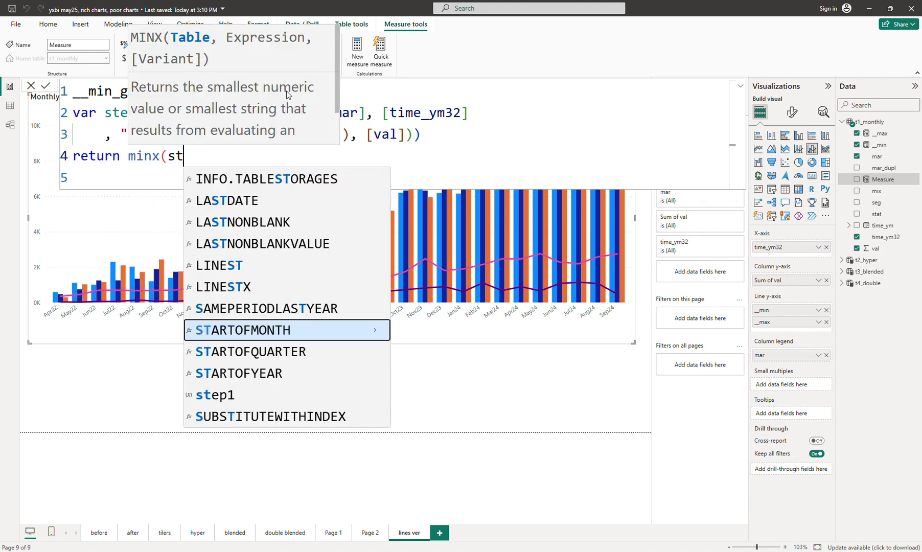
{"action": "type", "text": "ep1, ["}
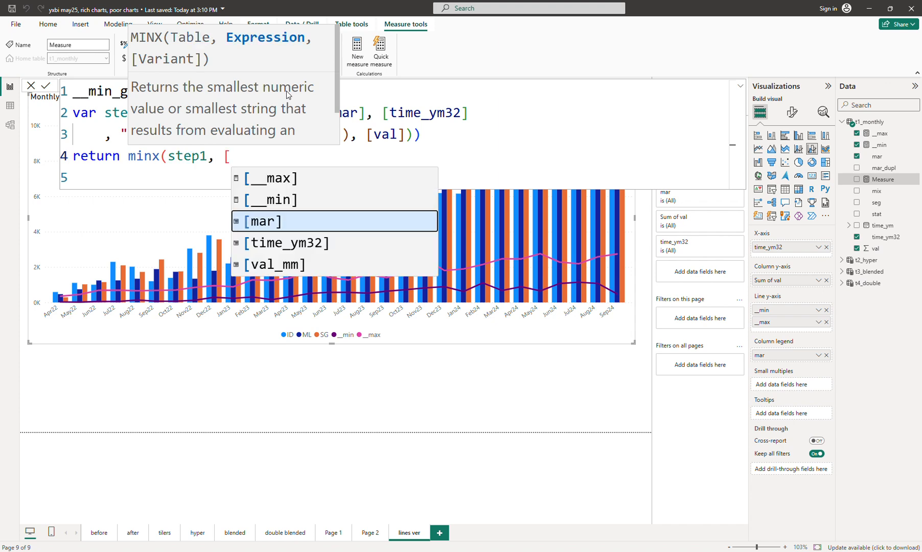
{"action": "type", "text": "v"}
{"action": "key", "text": "Tab"}
{"action": "type", "text": ")"}
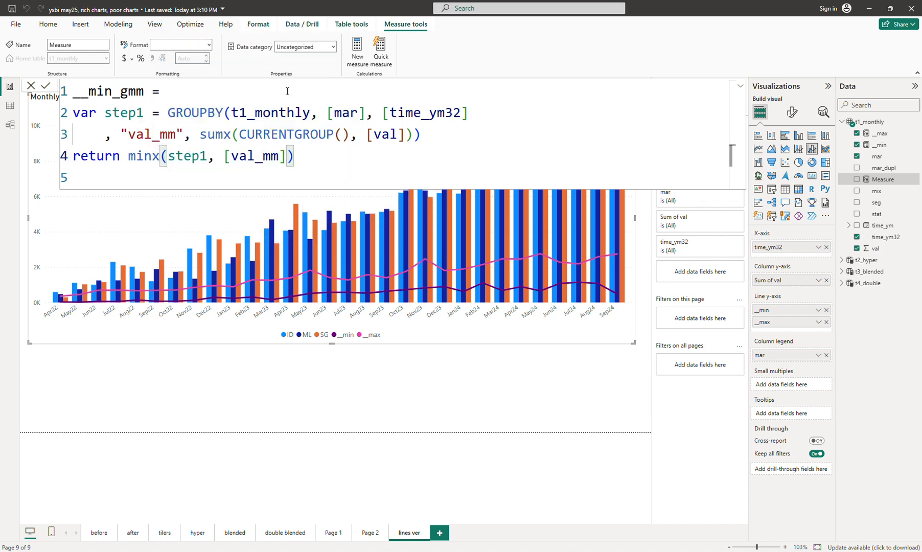
Step: Replace the return keyword before the minx expression with var step2 =
{"action": "left_click", "coordinate": [219, 178]}
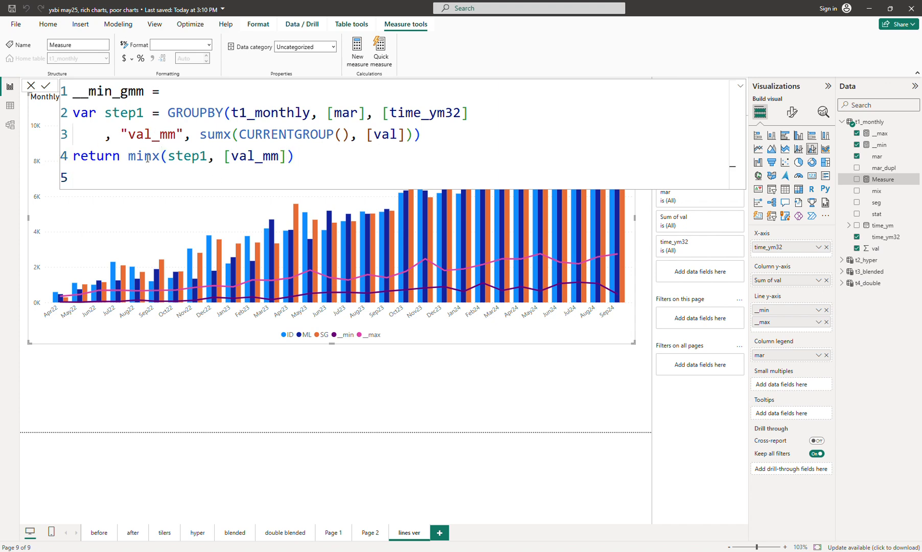
{"action": "key", "text": "Up"}
{"action": "key", "text": "ctrl+shift+Right"}
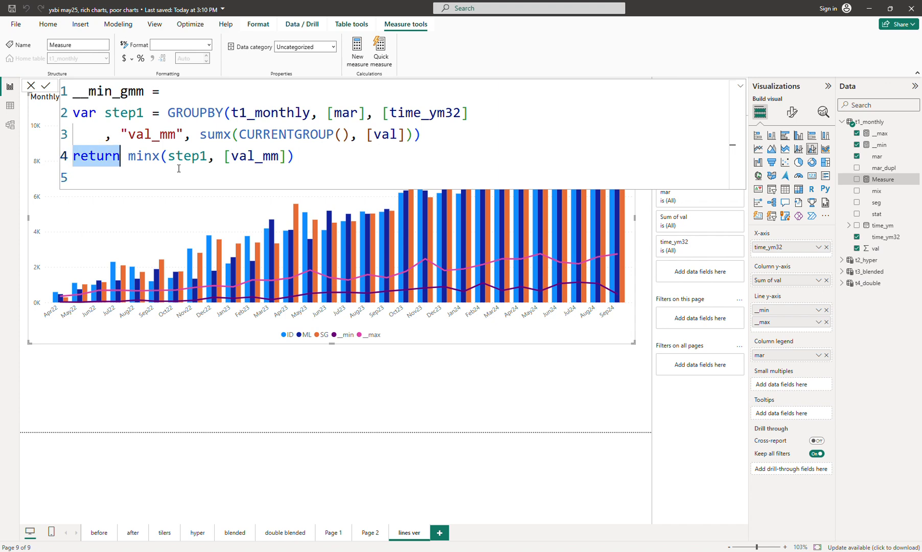
{"action": "type", "text": "var s"}
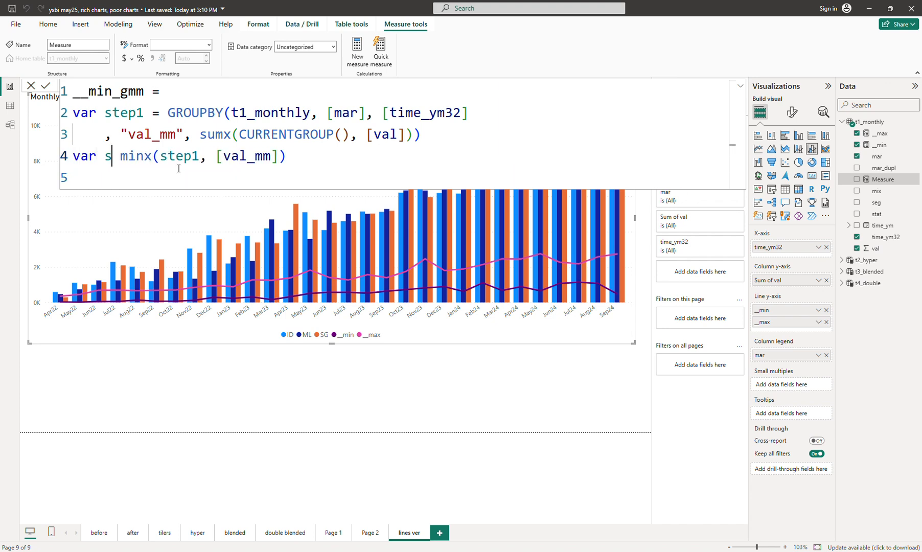
{"action": "type", "text": "tep"}
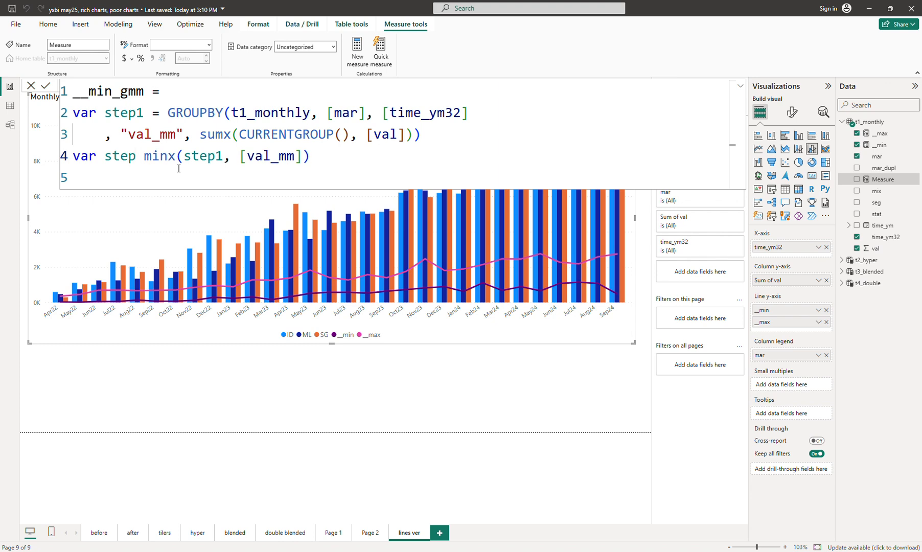
{"action": "type", "text": "2 ="}
Step: Finish the formula with return step2 on the last line and commit the __min_gmm measure
{"action": "key", "text": "Down"}
{"action": "type", "text": "retur"}
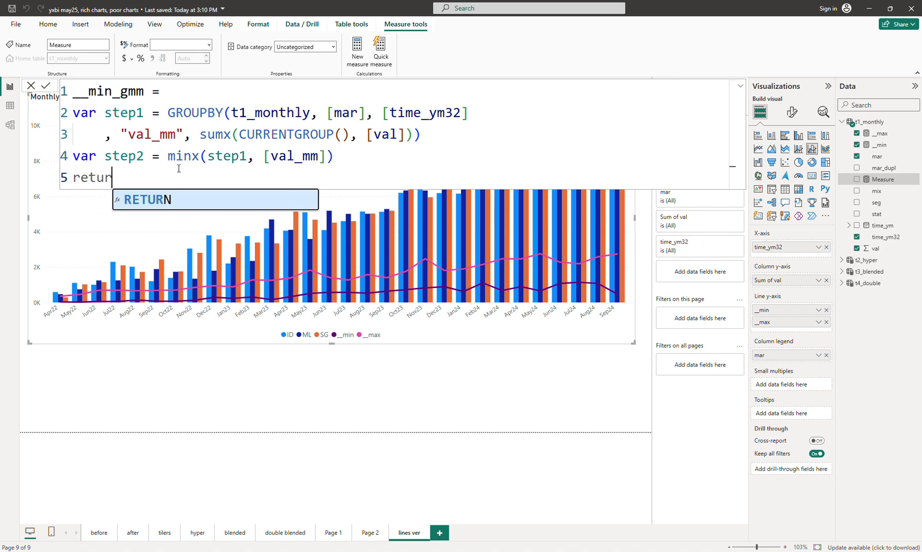
{"action": "type", "text": "n step2"}
{"action": "key", "text": "Left"}
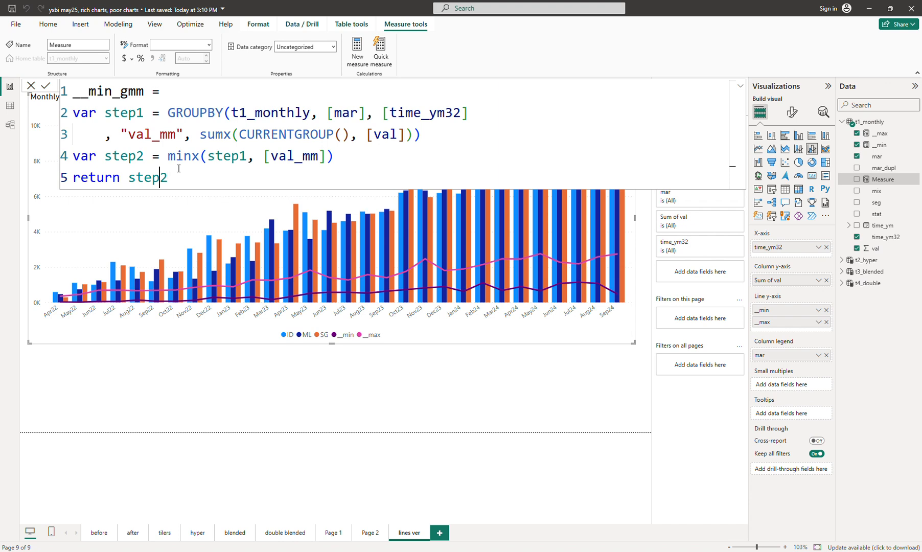
{"action": "left_click", "coordinate": [179, 168]}
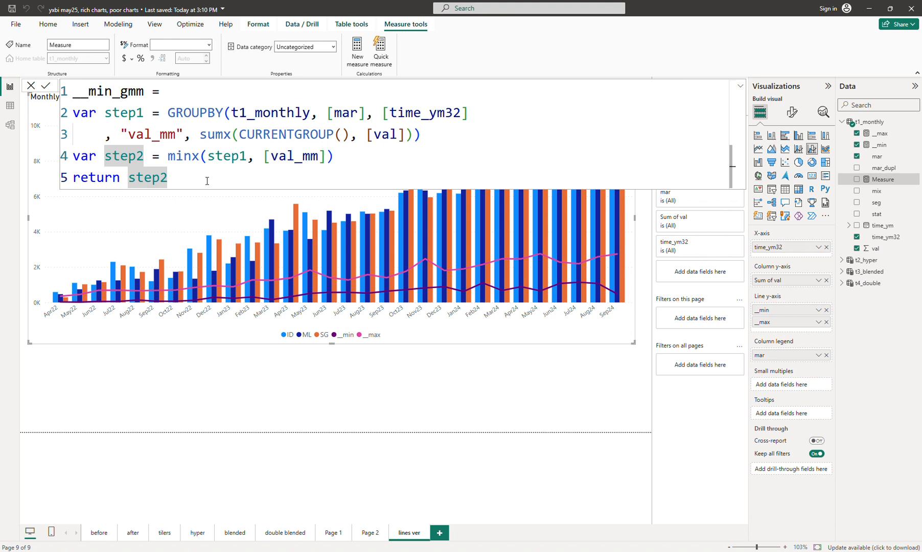
{"action": "key", "text": "Return"}
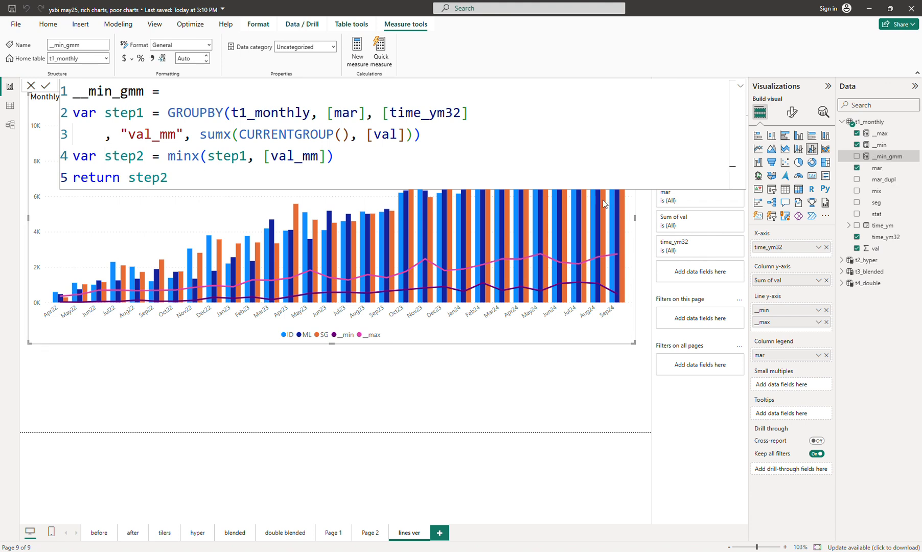
Step: Collapse the formula editor and add the __min_gmm measure to the monthly revenue chart as a line
{"action": "left_click", "coordinate": [741, 86]}
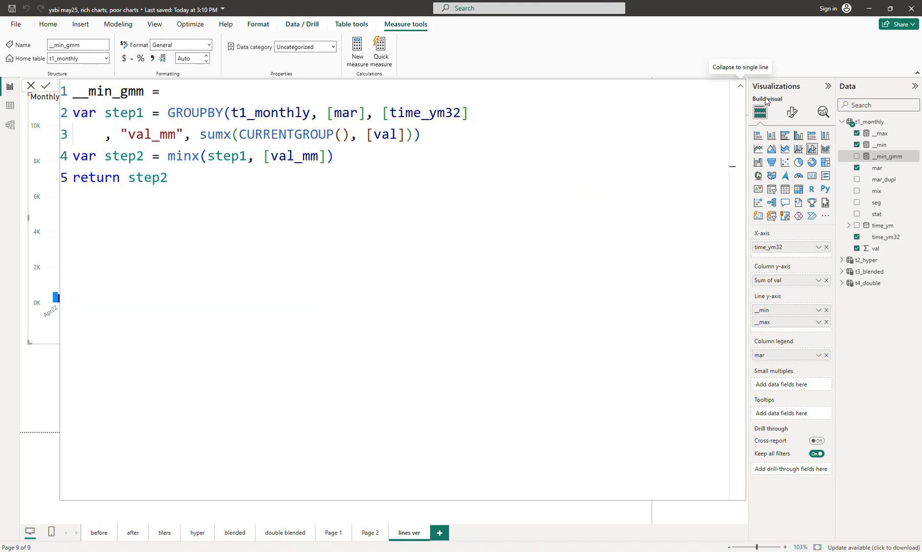
{"action": "left_click", "coordinate": [741, 89]}
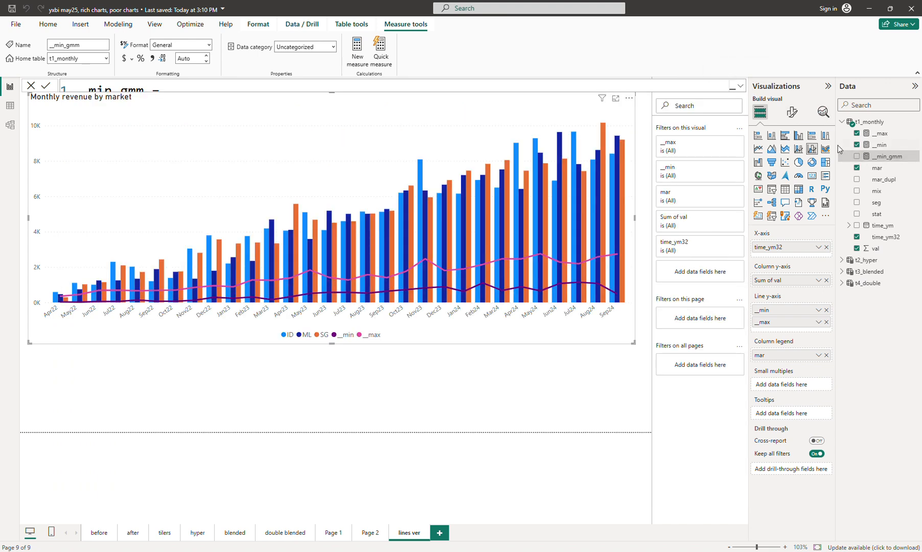
{"action": "left_click", "coordinate": [856, 156]}
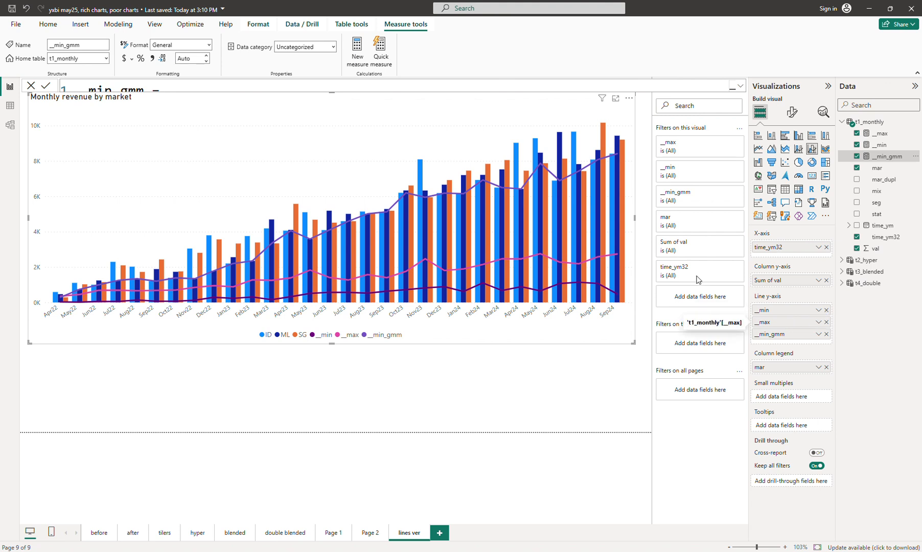
Step: Turn on markers for the lines in the monthly revenue by market chart
{"action": "mouse_move", "coordinate": [555, 185]}
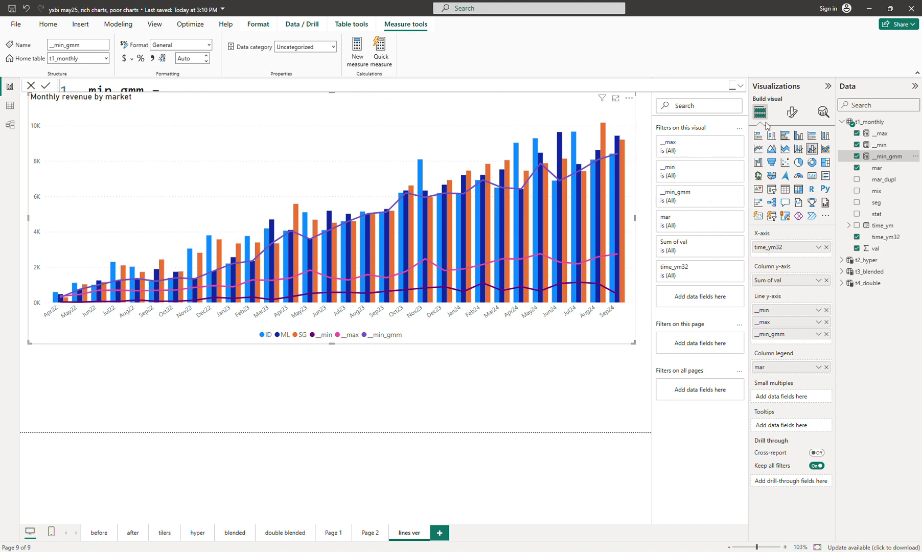
{"action": "left_click", "coordinate": [792, 112]}
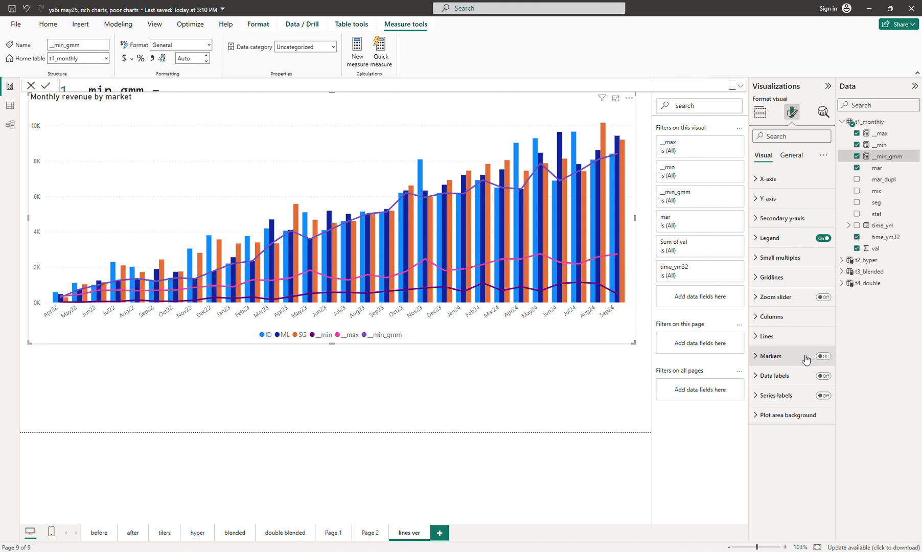
{"action": "left_click", "coordinate": [822, 356]}
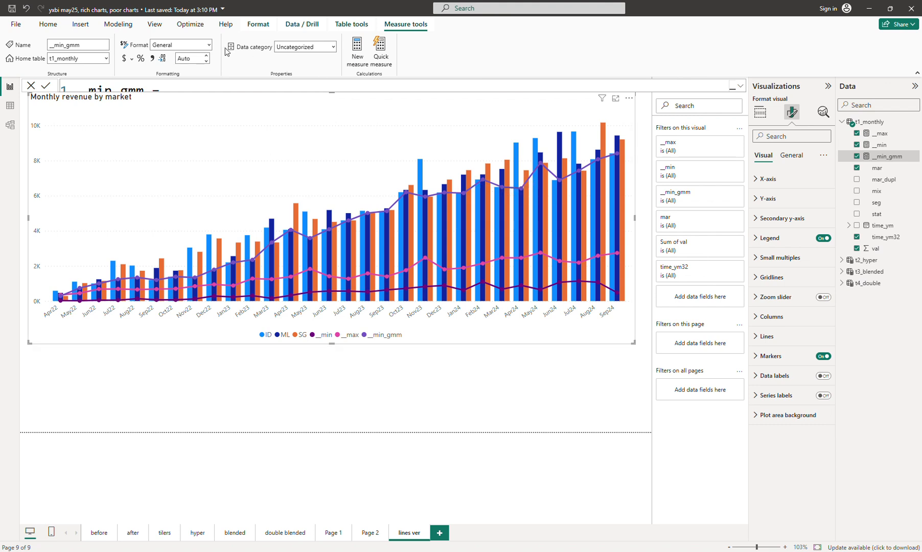
Step: Set the page view to actual size at 100% and collapse the Data and Visualizations panes to widen the canvas
{"action": "left_click", "coordinate": [154, 24]}
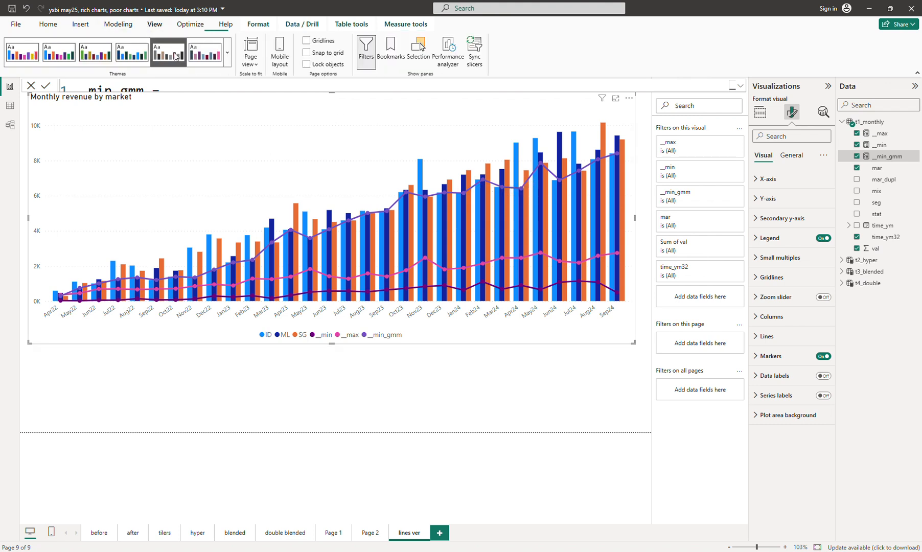
{"action": "left_click", "coordinate": [251, 56]}
{"action": "left_click", "coordinate": [275, 110]}
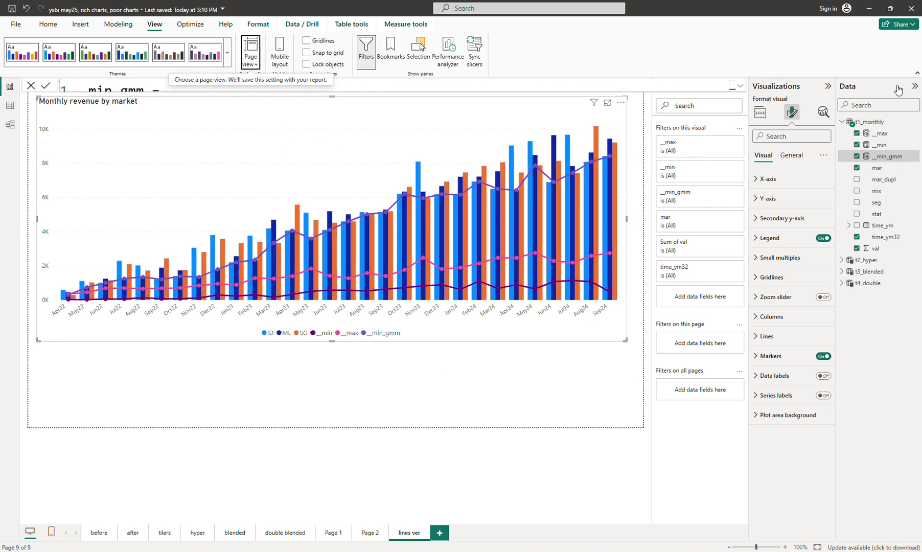
{"action": "left_click", "coordinate": [915, 86]}
{"action": "left_click", "coordinate": [899, 87]}
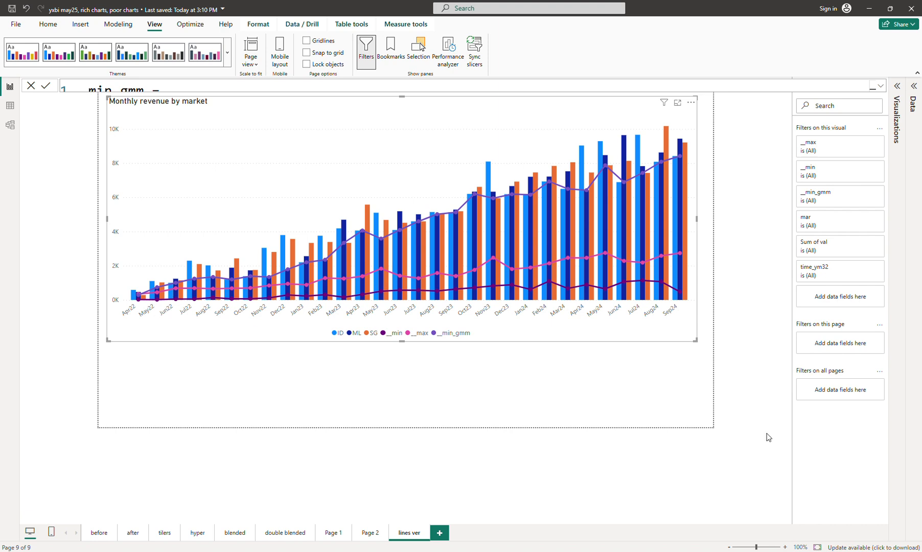
Step: Enlarge the chart to 140% and compare the __min_gmm line's points with the market columns for May24 to Jul24
{"action": "left_click", "coordinate": [785, 547]}
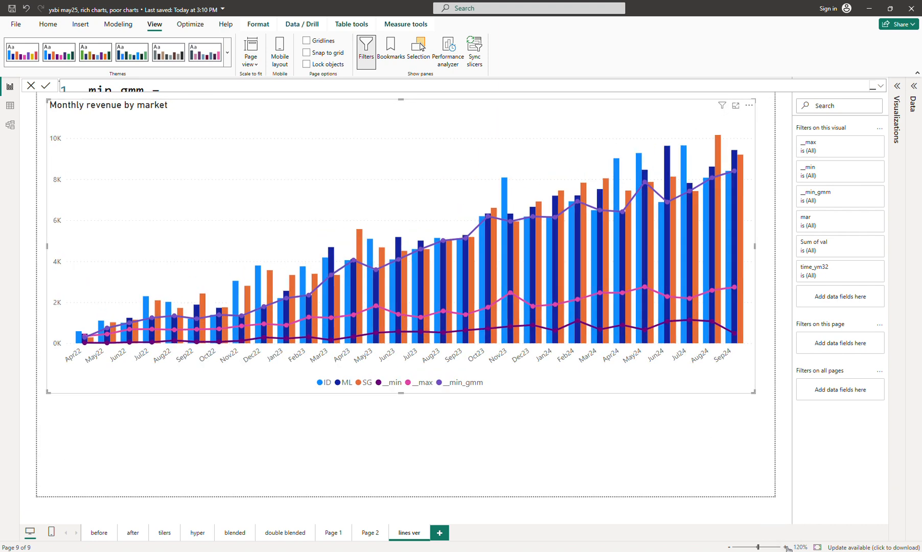
{"action": "left_click", "coordinate": [785, 547]}
{"action": "left_click", "coordinate": [786, 547]}
{"action": "left_click_drag", "start_coordinate": [656, 524], "coordinate": [765, 529]}
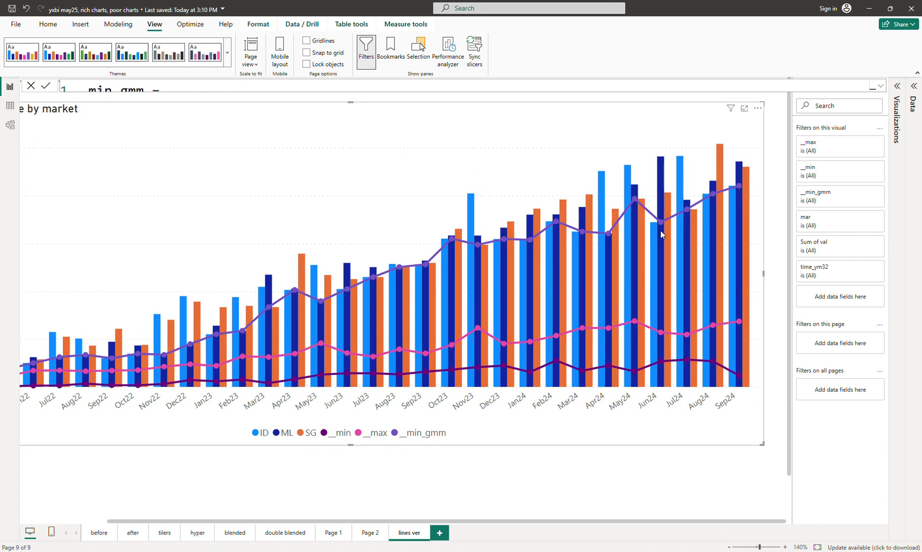
{"action": "mouse_move", "coordinate": [660, 225]}
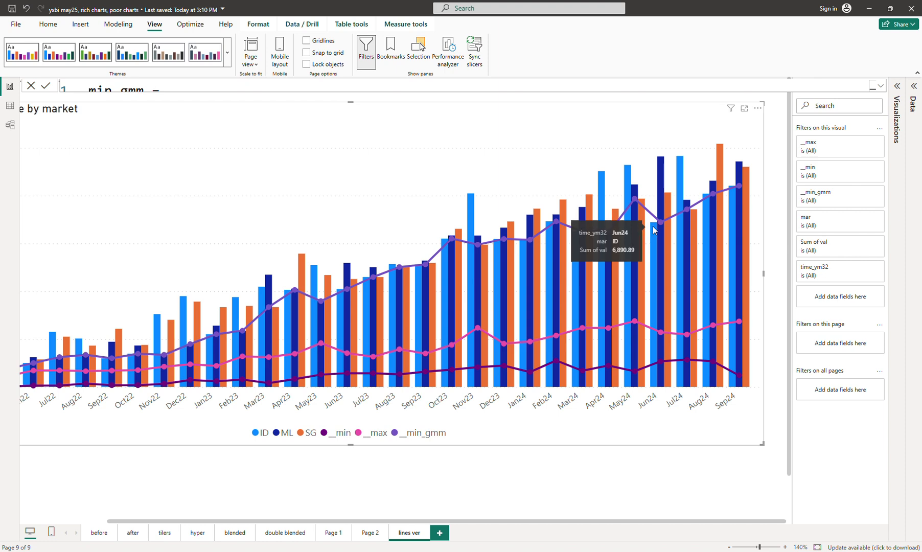
{"action": "mouse_move", "coordinate": [687, 214]}
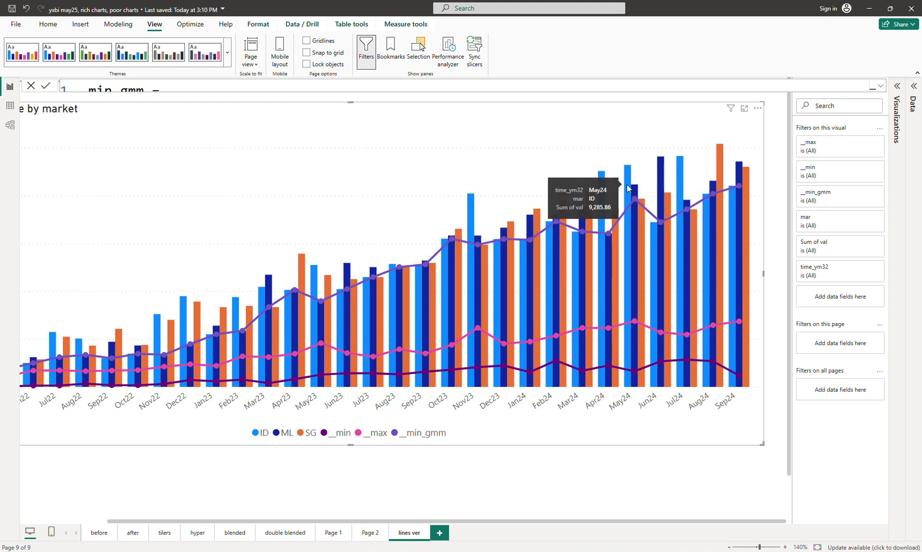
Step: Create a new measure in t1_monthly and fill it with a copy of the complete __min_gmm formula
{"action": "left_click", "coordinate": [912, 101]}
{"action": "left_click", "coordinate": [810, 86]}
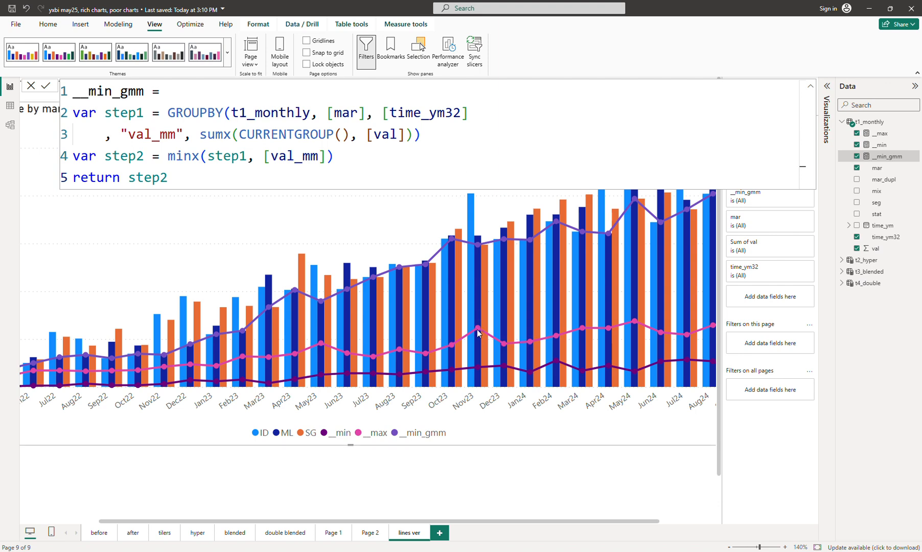
{"action": "mouse_move", "coordinate": [478, 335]}
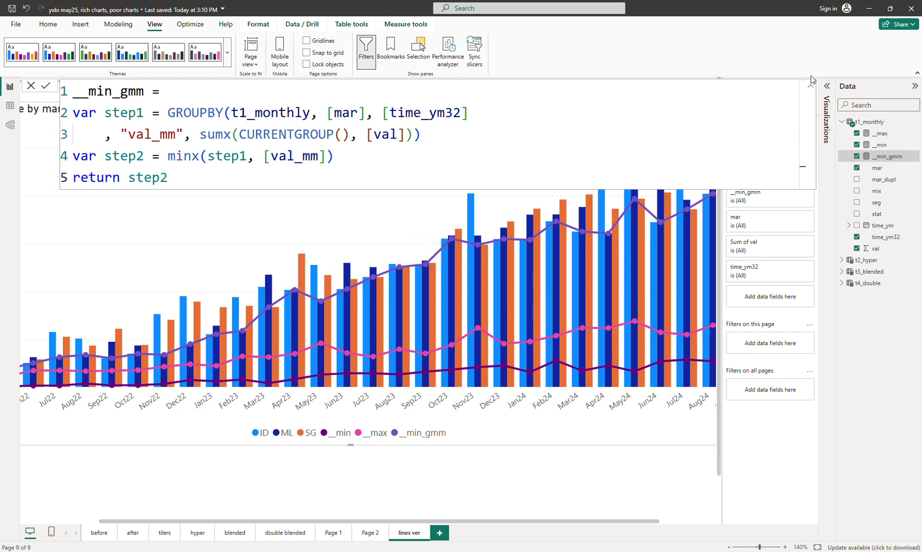
{"action": "key", "text": "ctrl+a"}
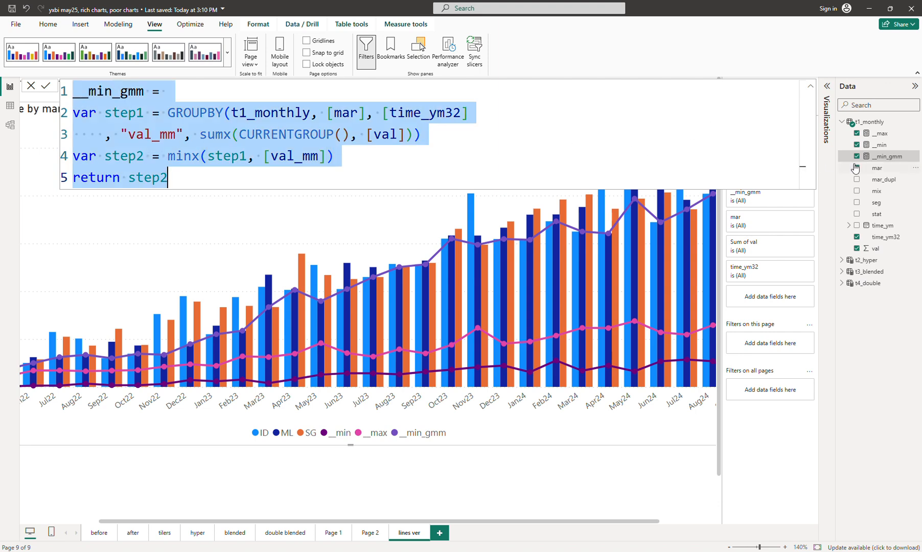
{"action": "right_click", "coordinate": [868, 123]}
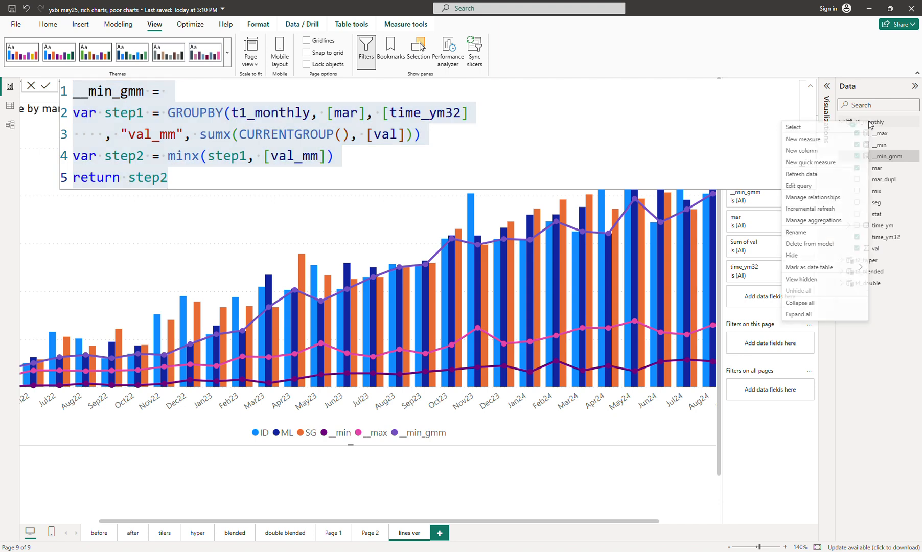
{"action": "left_click", "coordinate": [833, 146]}
{"action": "key", "text": "ctrl+v"}
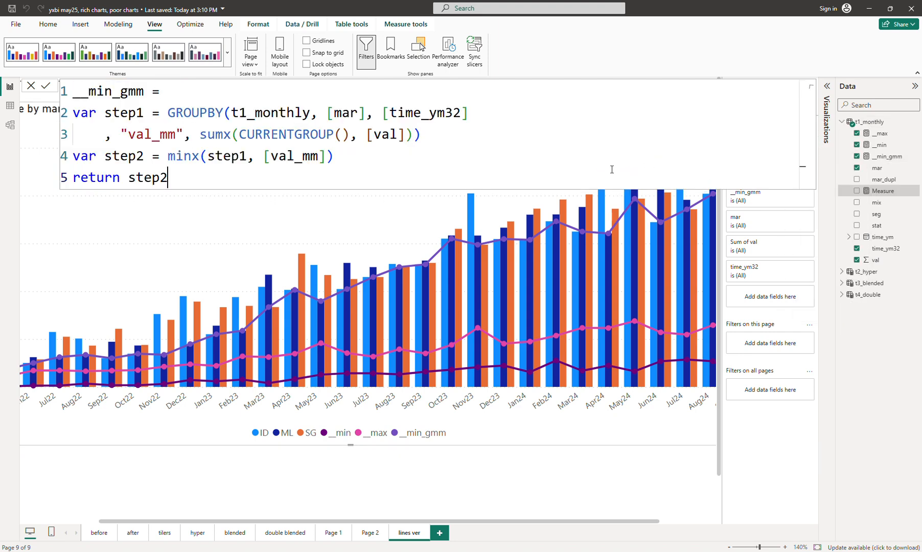
Step: Rename the copied measure to __max_gmm in the first line of its formula
{"action": "left_click", "coordinate": [151, 92]}
{"action": "key", "text": "Left"}
{"action": "key", "text": "Left"}
{"action": "key", "text": "Left"}
{"action": "key", "text": "Left"}
{"action": "key", "text": "BackSpace"}
{"action": "key", "text": "BackSpace"}
{"action": "type", "text": "a"}
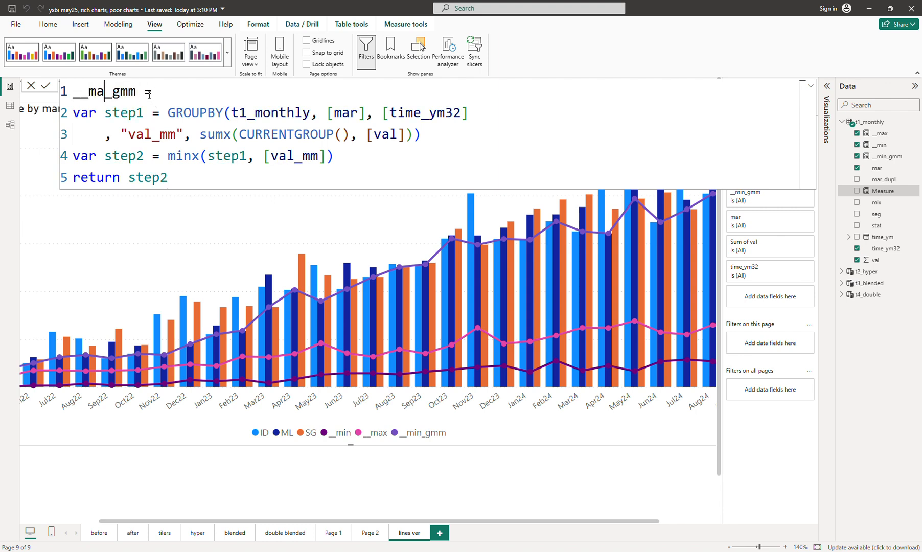
{"action": "type", "text": "x"}
Step: Replace minx with maxx in the step2 expression, commit the __max_gmm measure, and collapse the formula editor
{"action": "left_click", "coordinate": [180, 178]}
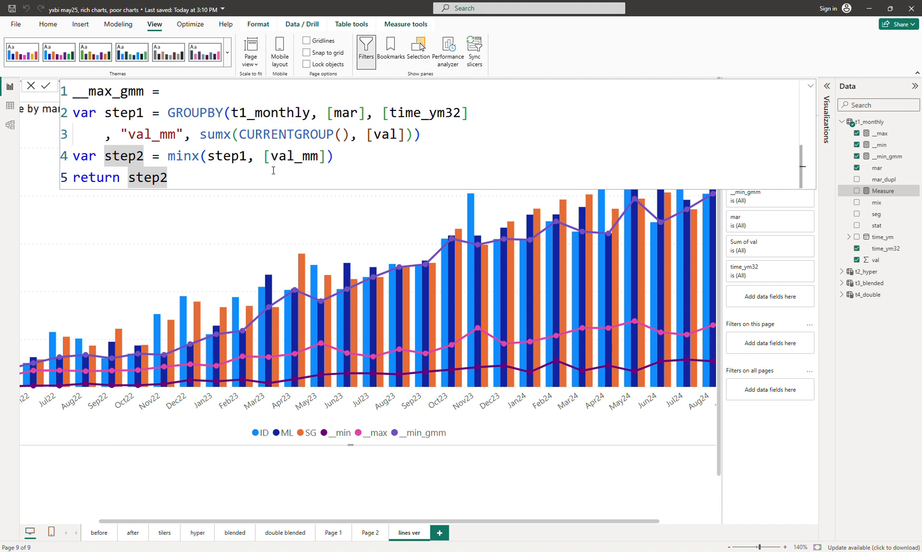
{"action": "double_click", "coordinate": [194, 160]}
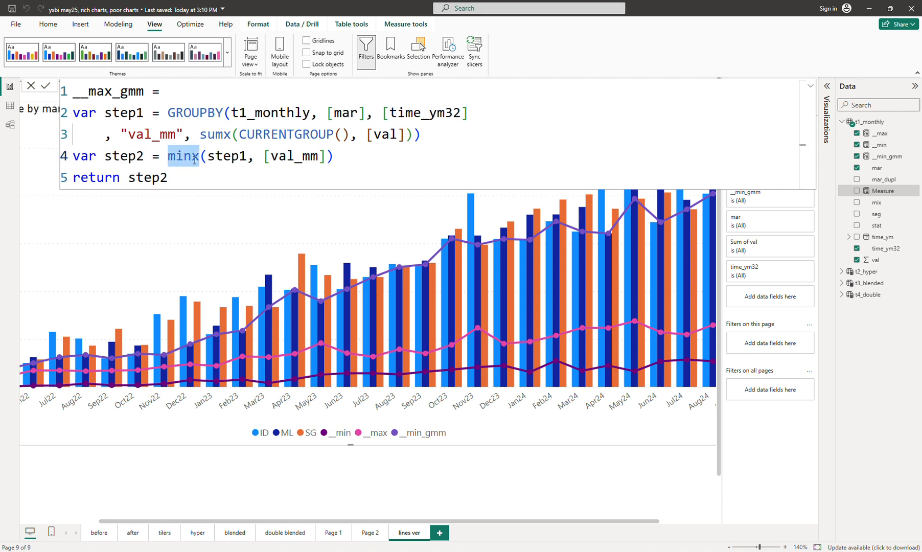
{"action": "type", "text": "maxx"}
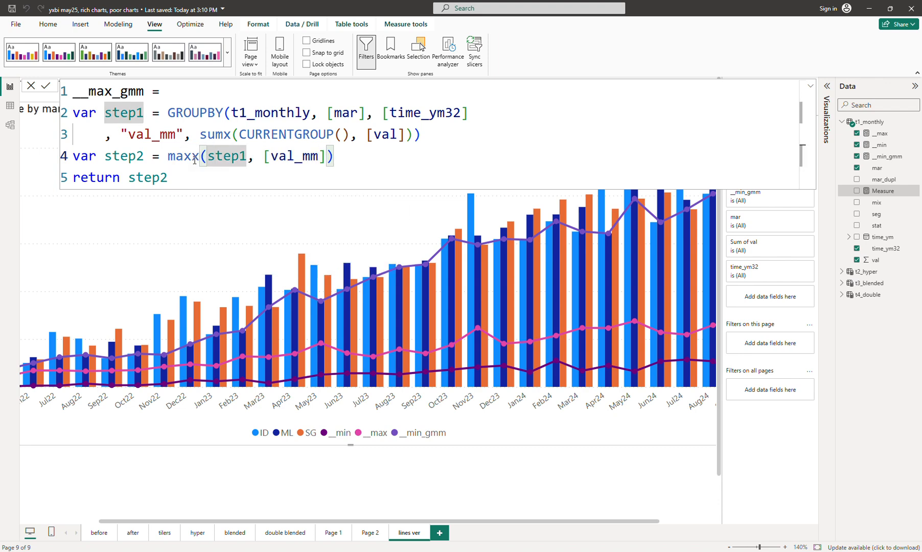
{"action": "key", "text": "Return"}
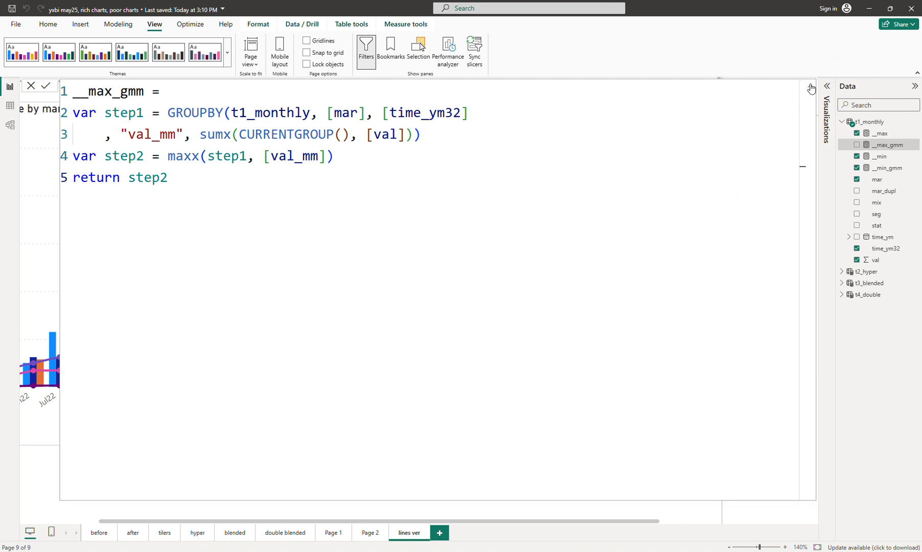
{"action": "left_click", "coordinate": [807, 86]}
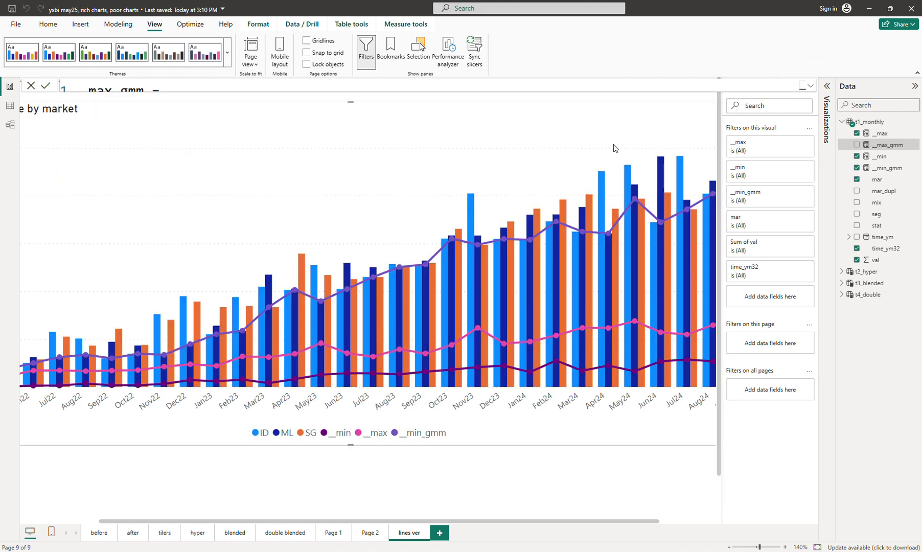
Step: Return the page to 100% zoom and add the __max_gmm measure to the monthly revenue chart as a line
{"action": "left_click", "coordinate": [730, 546]}
{"action": "left_click", "coordinate": [730, 546]}
{"action": "left_click", "coordinate": [730, 547]}
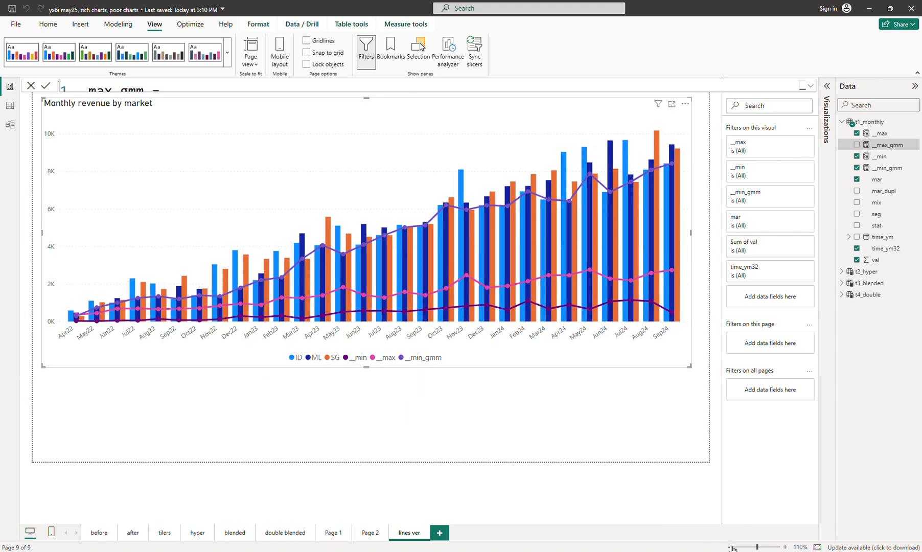
{"action": "left_click", "coordinate": [730, 546]}
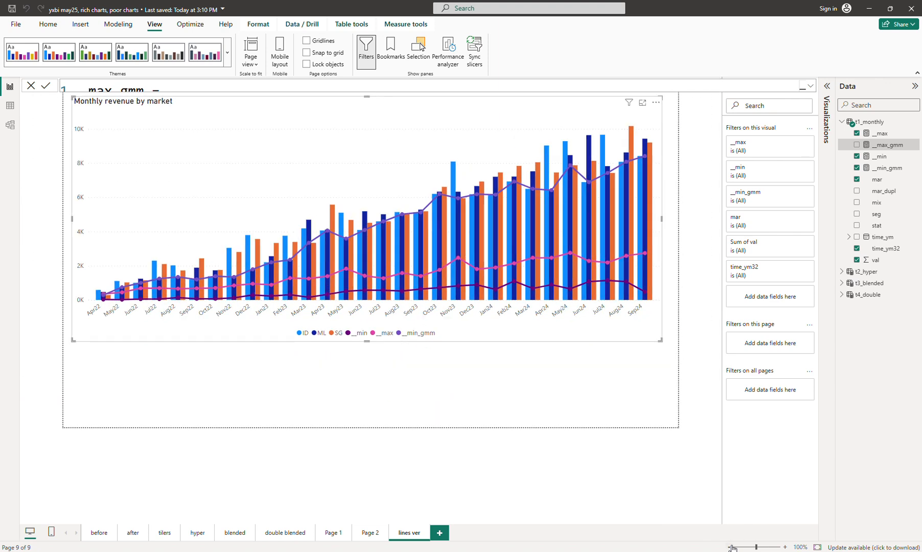
{"action": "left_click", "coordinate": [856, 146]}
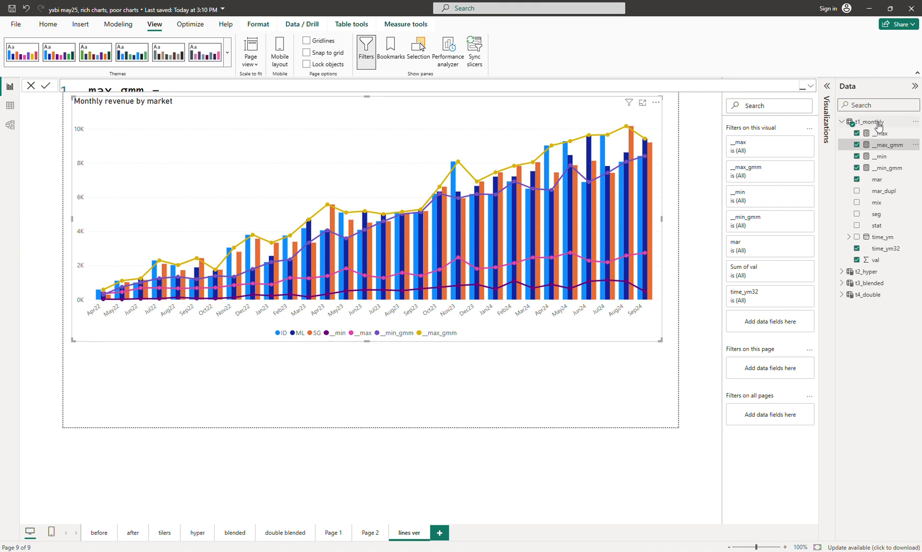
{"action": "left_click", "coordinate": [914, 86]}
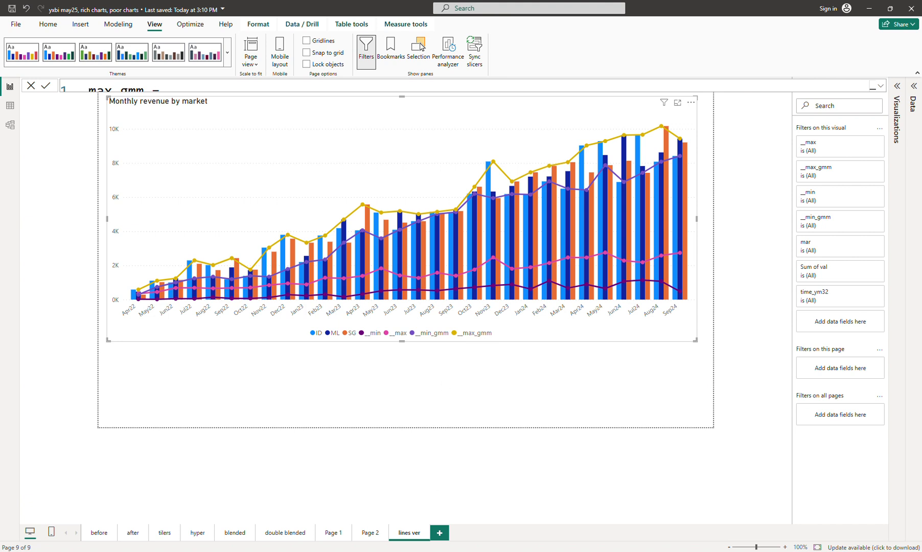
Step: Rename the lines ver report page to lines mar
{"action": "double_click", "coordinate": [415, 535]}
{"action": "key", "text": "End"}
{"action": "key", "text": "BackSpace"}
{"action": "key", "text": "BackSpace"}
{"action": "key", "text": "BackSpace"}
{"action": "type", "text": "m"}
Step: Duplicate the lines mar page and name the copy lines seg
{"action": "right_click", "coordinate": [415, 536]}
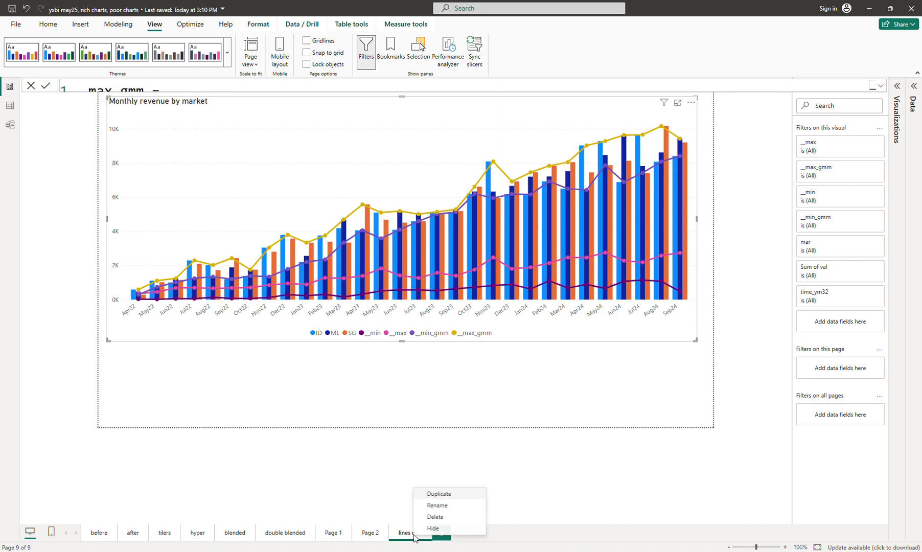
{"action": "left_click", "coordinate": [443, 495]}
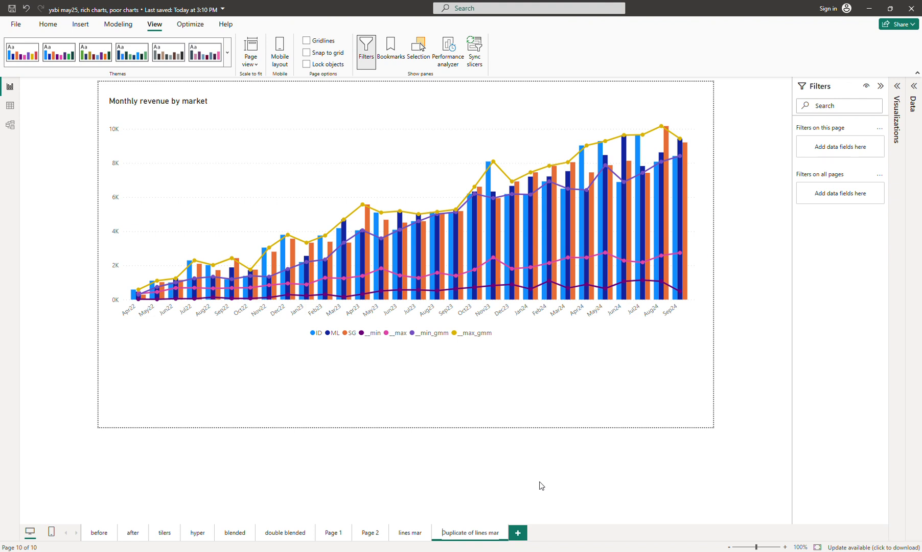
{"action": "key", "text": "Delete"}
{"action": "key", "text": "Delete"}
{"action": "key", "text": "Delete"}
{"action": "key", "text": "Delete"}
{"action": "key", "text": "Delete"}
{"action": "key", "text": "Delete"}
{"action": "key", "text": "Delete"}
{"action": "key", "text": "Delete"}
{"action": "key", "text": "Delete"}
{"action": "key", "text": "Delete"}
{"action": "key", "text": "Delete"}
{"action": "key", "text": "Delete"}
{"action": "key", "text": "Delete"}
{"action": "key", "text": "shift+End"}
{"action": "type", "text": "g"}
{"action": "key", "text": "BackSpace"}
{"action": "type", "text": "seg"}
{"action": "key", "text": "Return"}
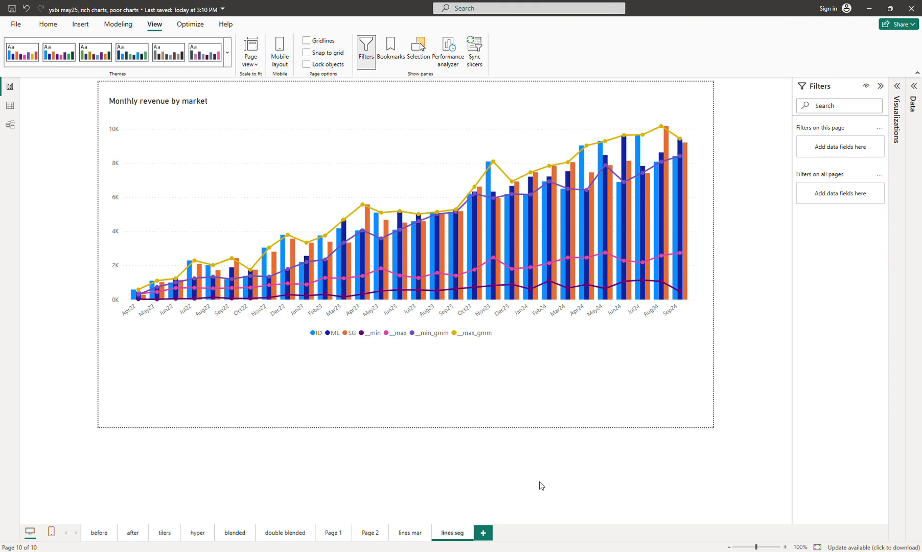
Step: Replace mar with the seg field as the column legend of the chart on the lines seg page
{"action": "left_click", "coordinate": [492, 113]}
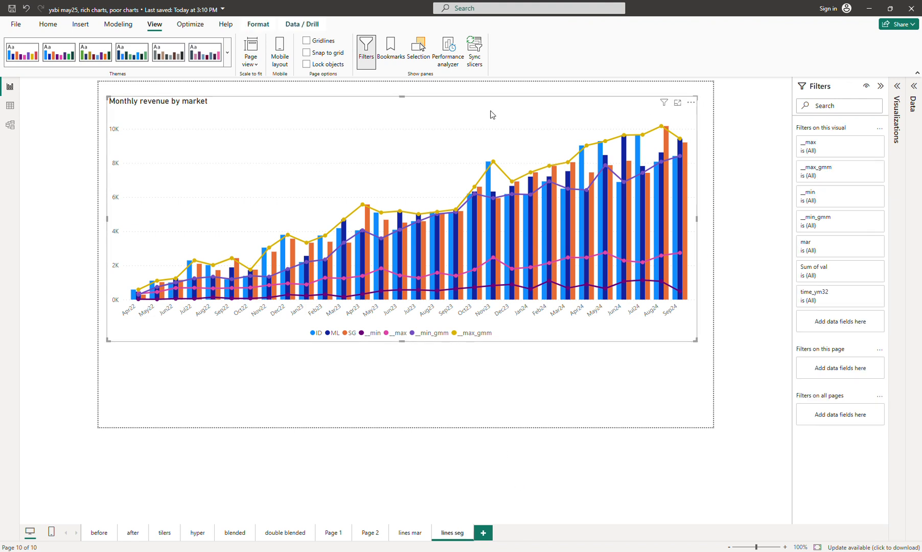
{"action": "left_click", "coordinate": [913, 105]}
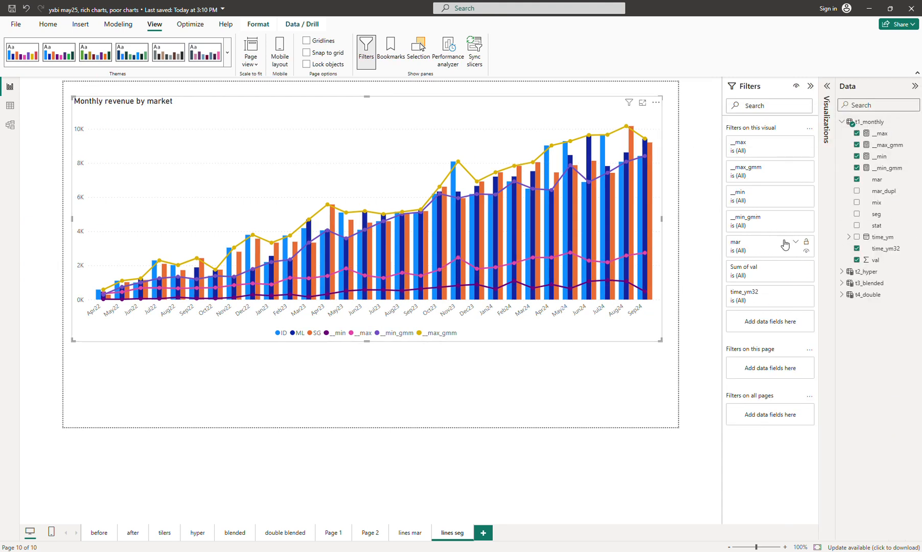
{"action": "left_click", "coordinate": [828, 134]}
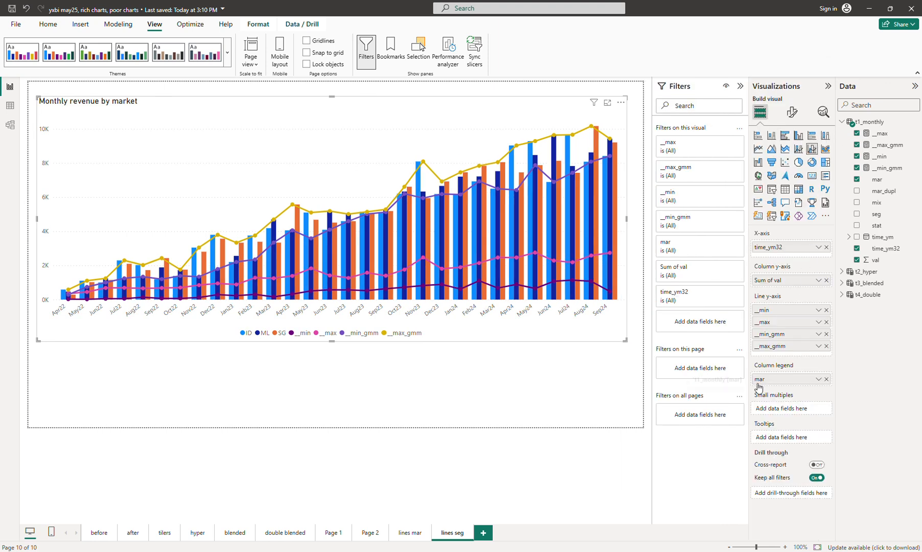
{"action": "left_click_drag", "start_coordinate": [877, 214], "coordinate": [805, 384]}
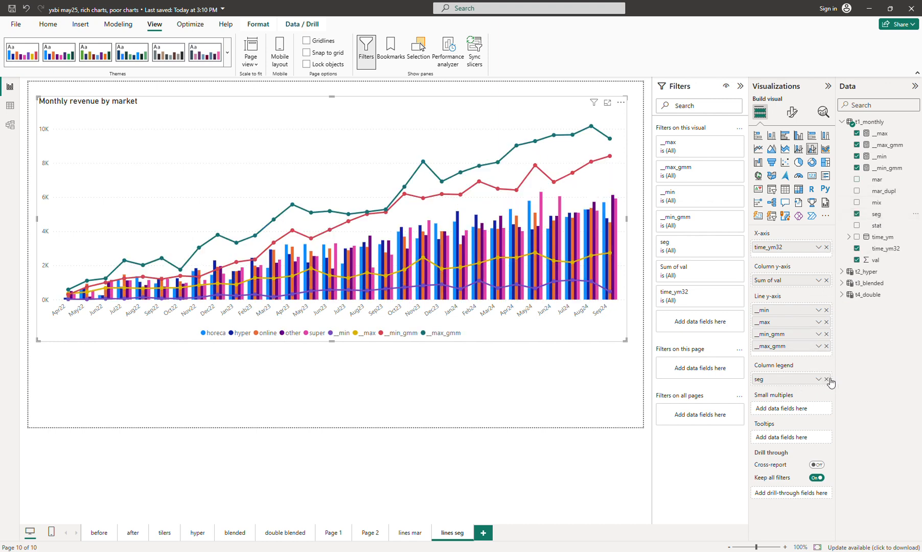
{"action": "left_click", "coordinate": [826, 380]}
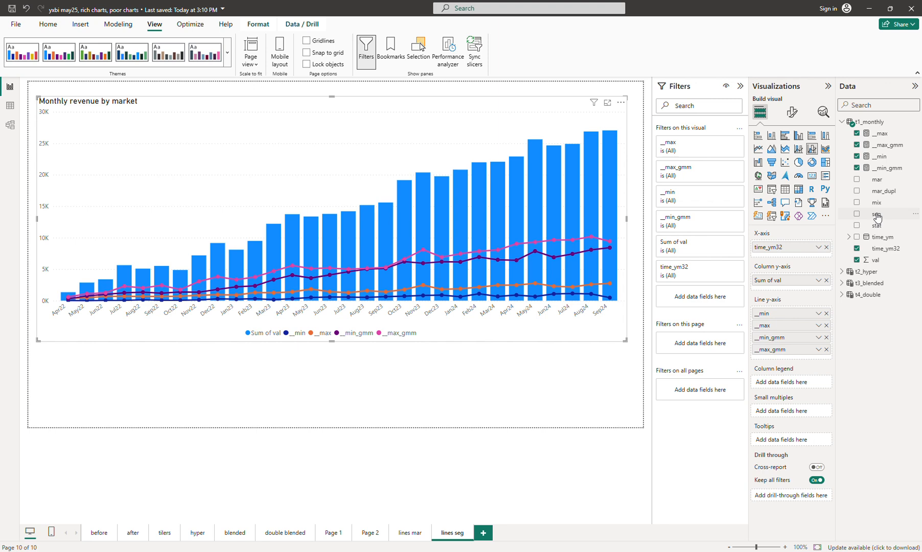
{"action": "left_click_drag", "start_coordinate": [877, 216], "coordinate": [788, 388]}
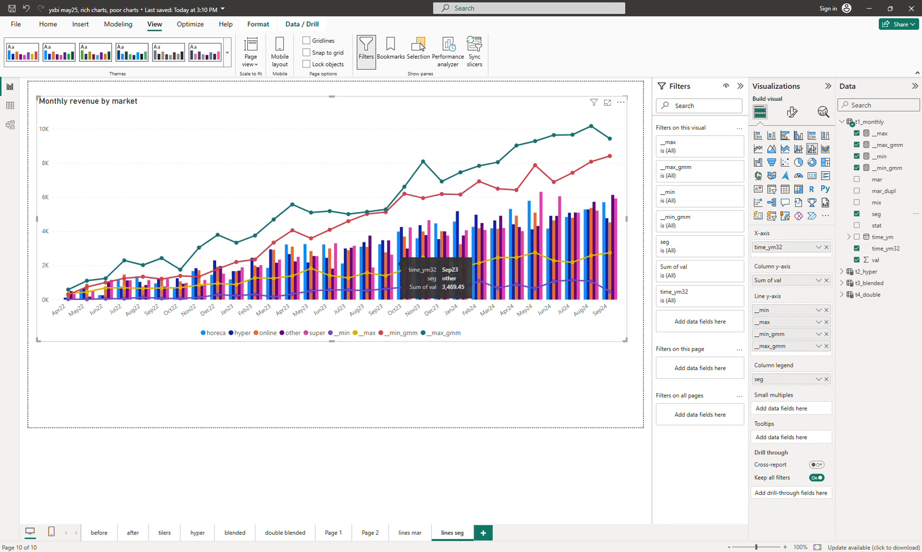
Step: Compare the columns and the minimum and maximum lines of the charts on the lines mar and lines seg pages
{"action": "left_click", "coordinate": [410, 532]}
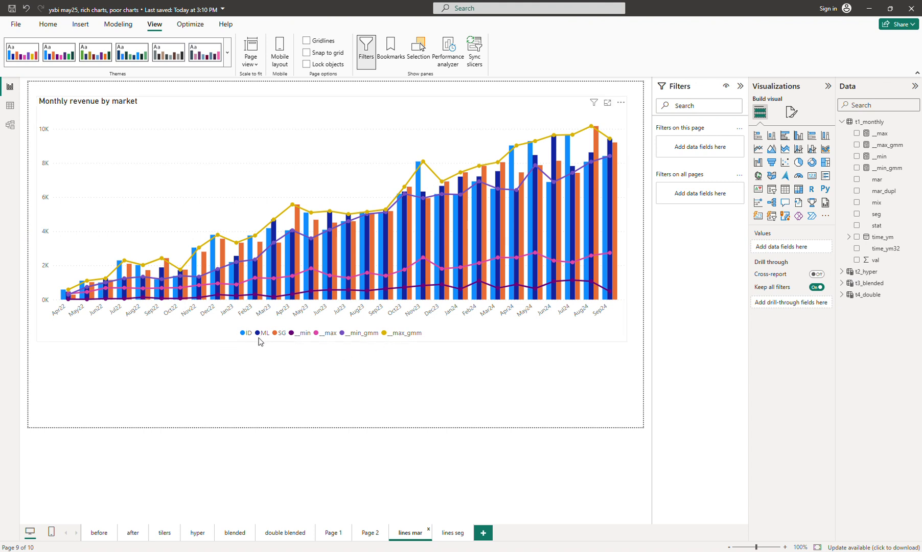
{"action": "left_click", "coordinate": [448, 532]}
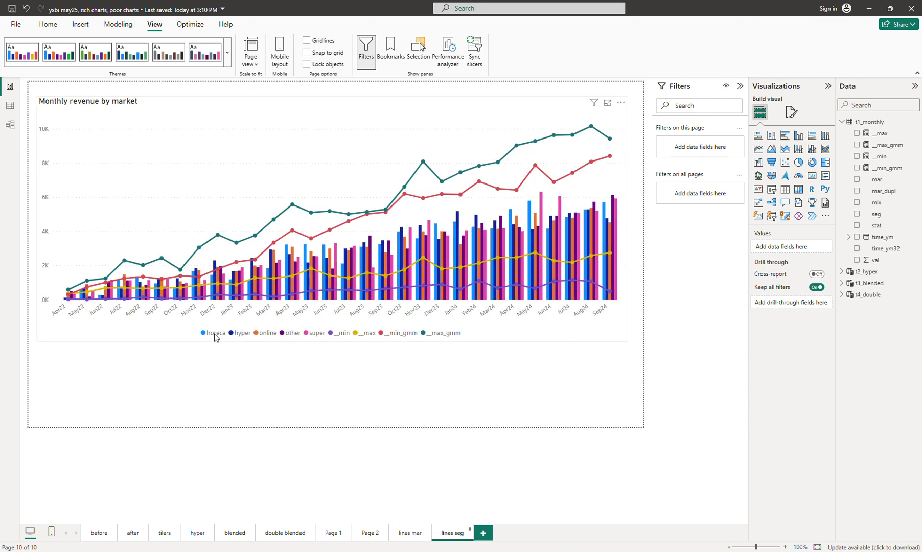
{"action": "mouse_move", "coordinate": [400, 243]}
{"action": "left_click", "coordinate": [412, 533]}
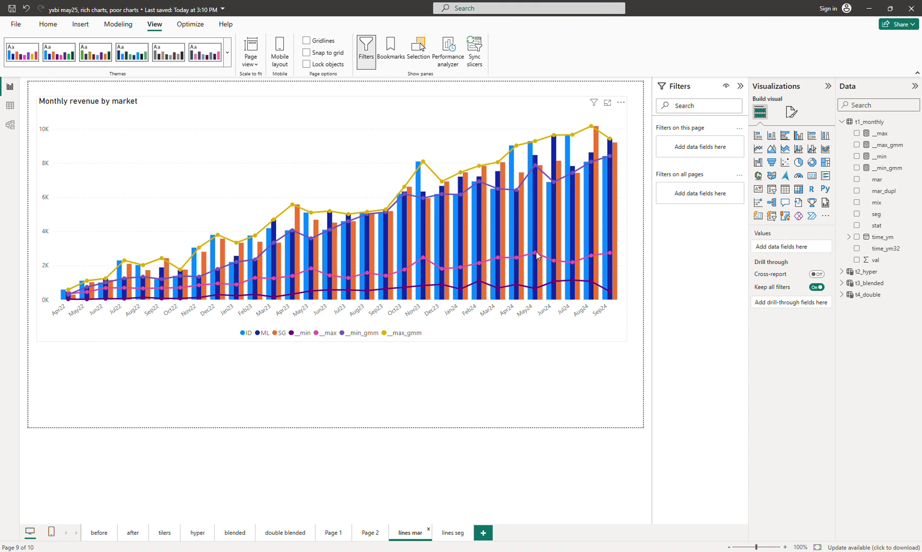
{"action": "left_click", "coordinate": [453, 533]}
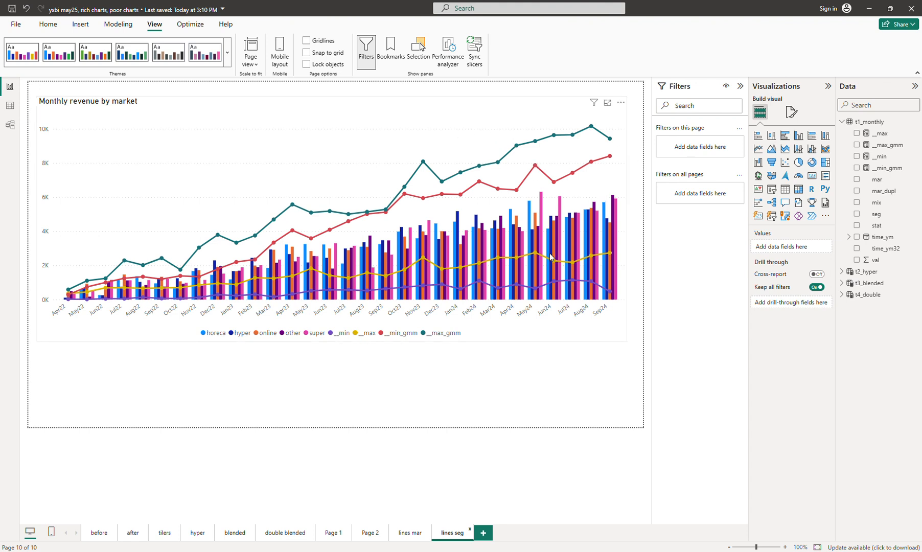
{"action": "left_click", "coordinate": [404, 533]}
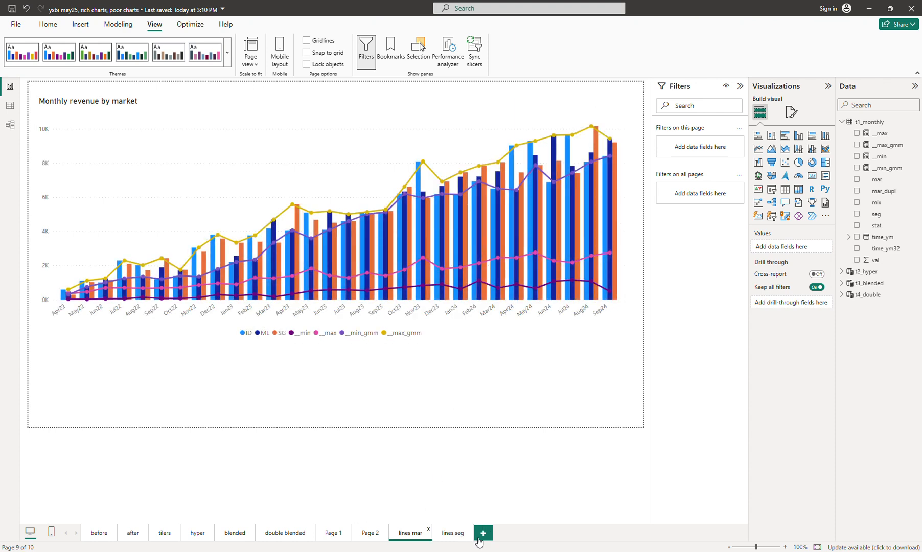
{"action": "left_click", "coordinate": [457, 533]}
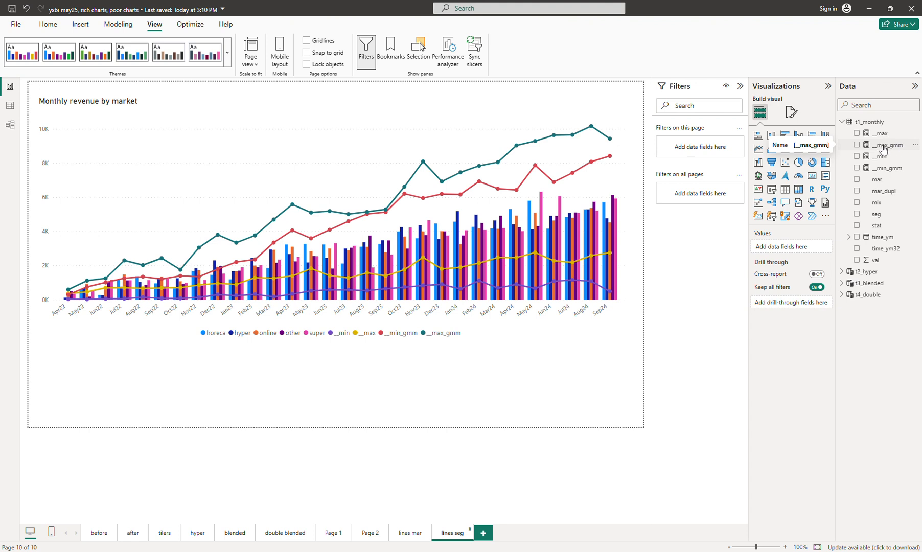
Step: Create a new measure in t1_monthly from a copy of the __max_gmm formula and name it __max_gsm
{"action": "left_click", "coordinate": [881, 150]}
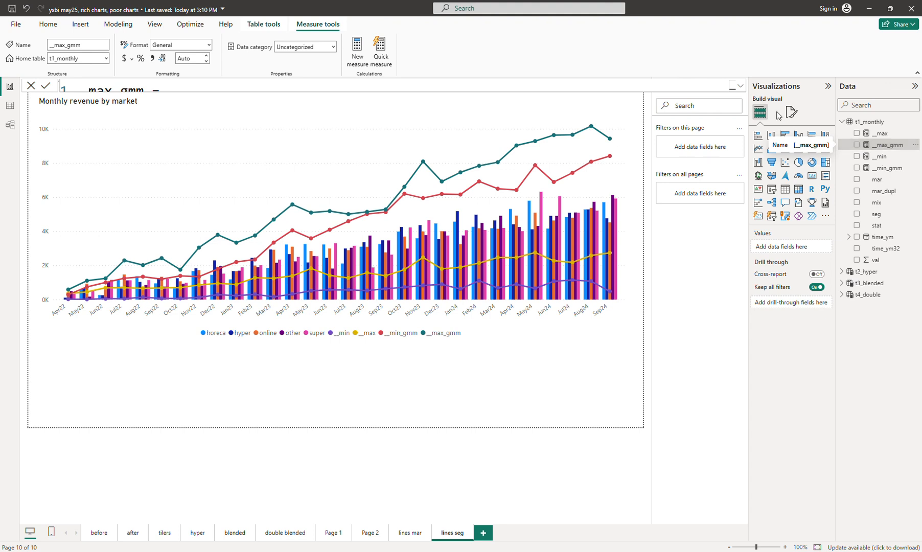
{"action": "left_click", "coordinate": [741, 86]}
{"action": "key", "text": "ctrl+a"}
{"action": "key", "text": "ctrl+c"}
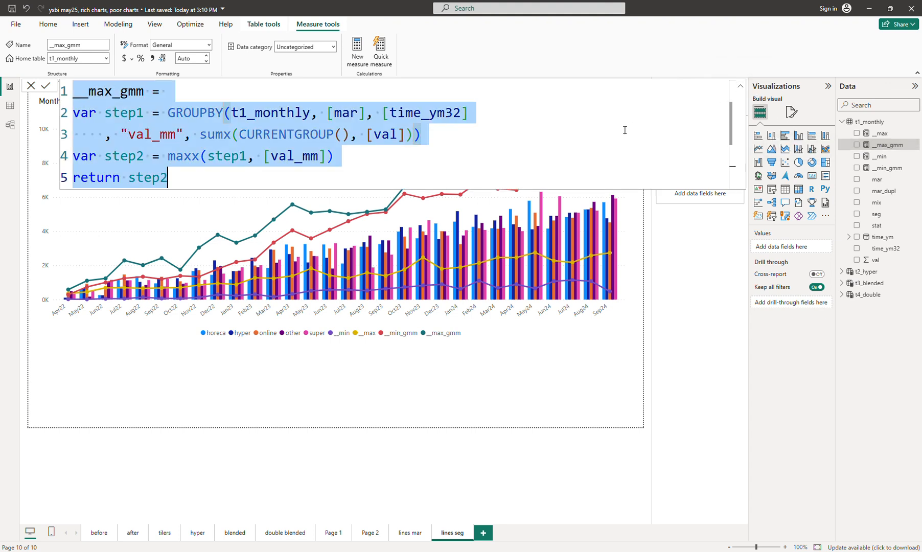
{"action": "left_click", "coordinate": [358, 57]}
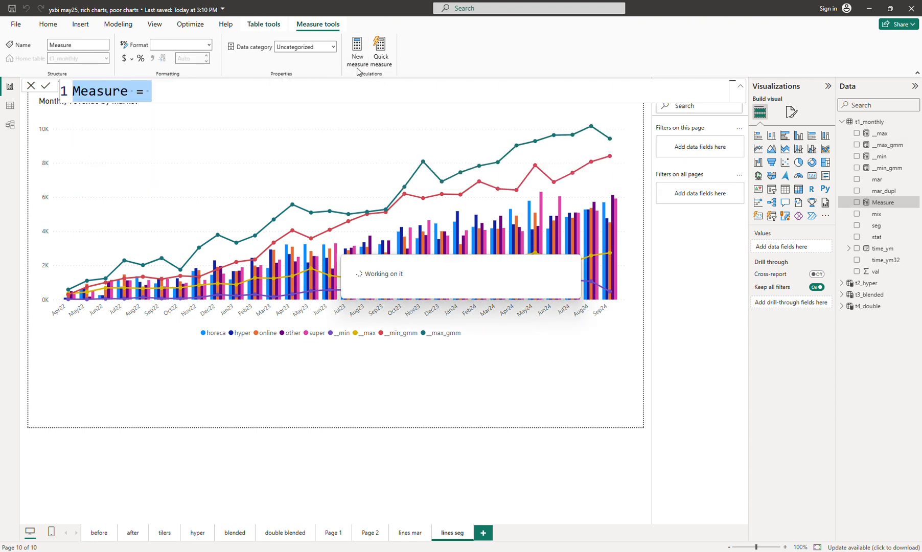
{"action": "key", "text": "ctrl+v"}
{"action": "double_click", "coordinate": [134, 96]}
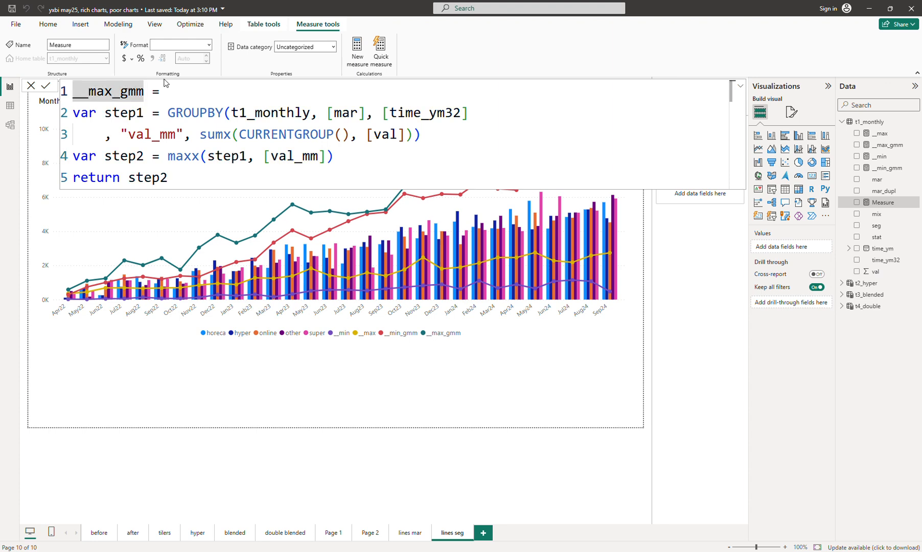
{"action": "key", "text": "BackSpace"}
{"action": "type", "text": "s"}
{"action": "key", "text": "Right"}
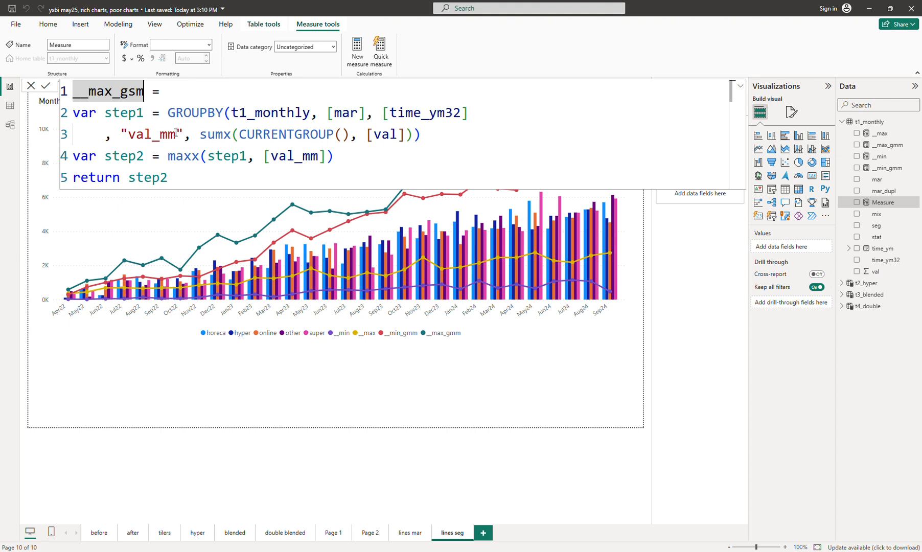
Step: Replace mar with seg in the GROUPBY of the __max_gsm formula and commit the measure
{"action": "double_click", "coordinate": [347, 112]}
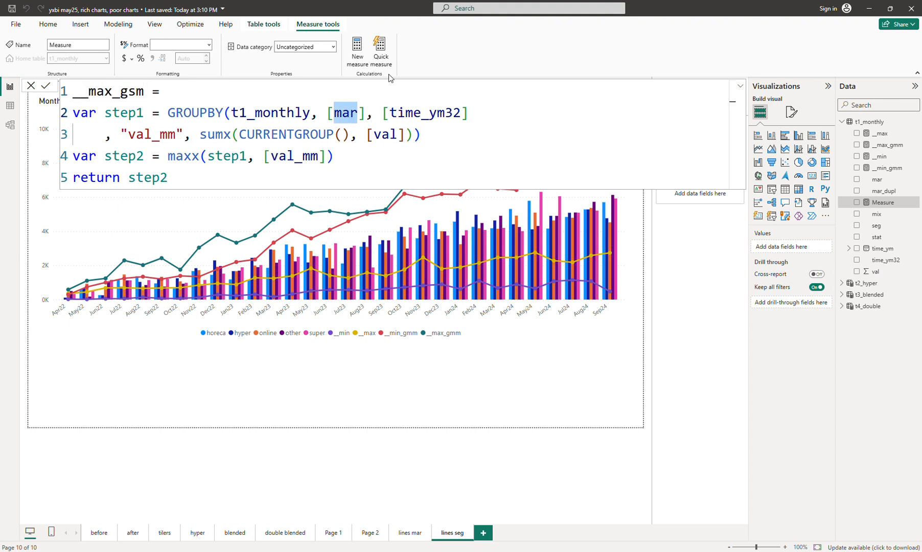
{"action": "type", "text": "seg"}
{"action": "key", "text": "Right"}
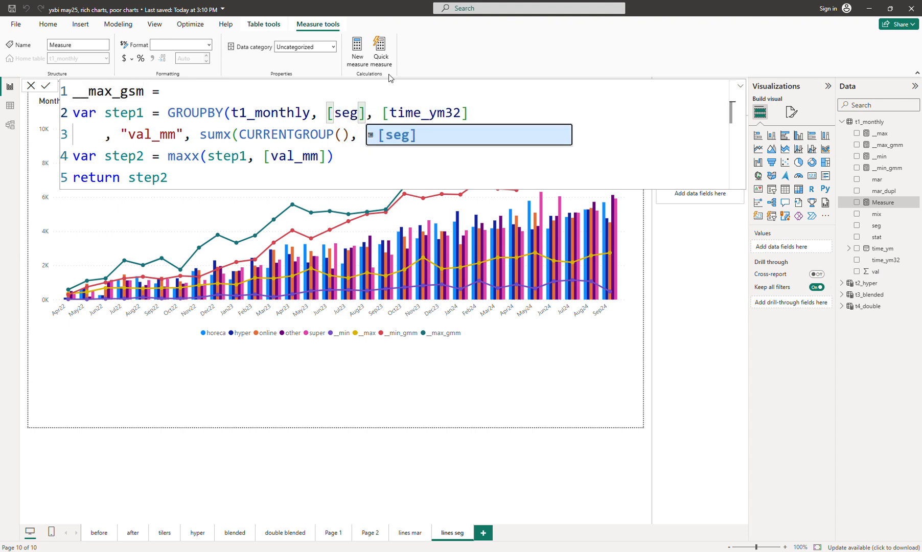
{"action": "left_click", "coordinate": [536, 92]}
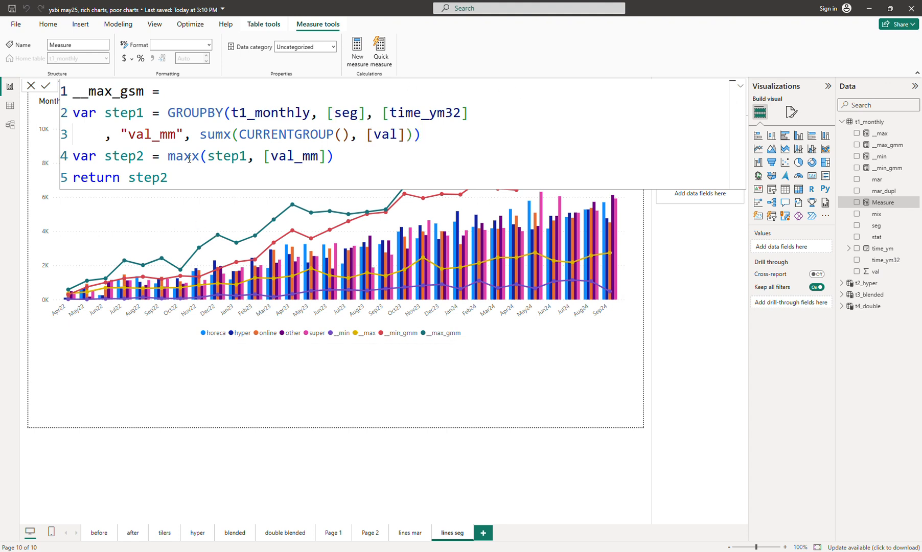
{"action": "key", "text": "Return"}
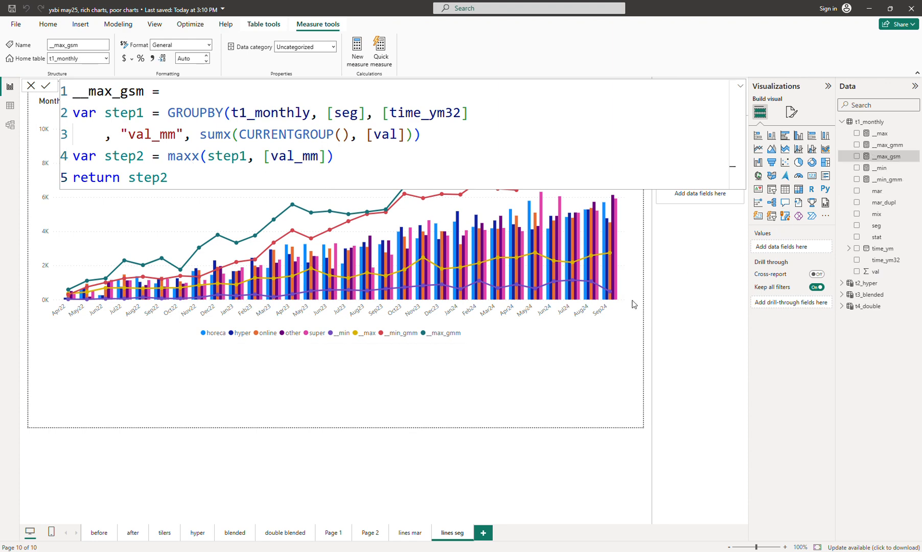
Step: Swap the __max_gmm line for __max_gsm in the chart on the lines seg page
{"action": "left_click", "coordinate": [551, 339]}
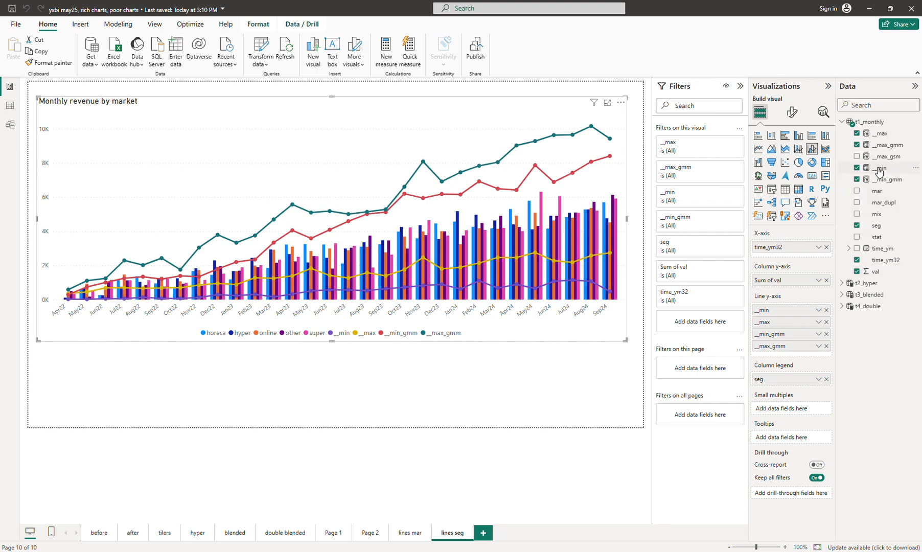
{"action": "left_click", "coordinate": [857, 157]}
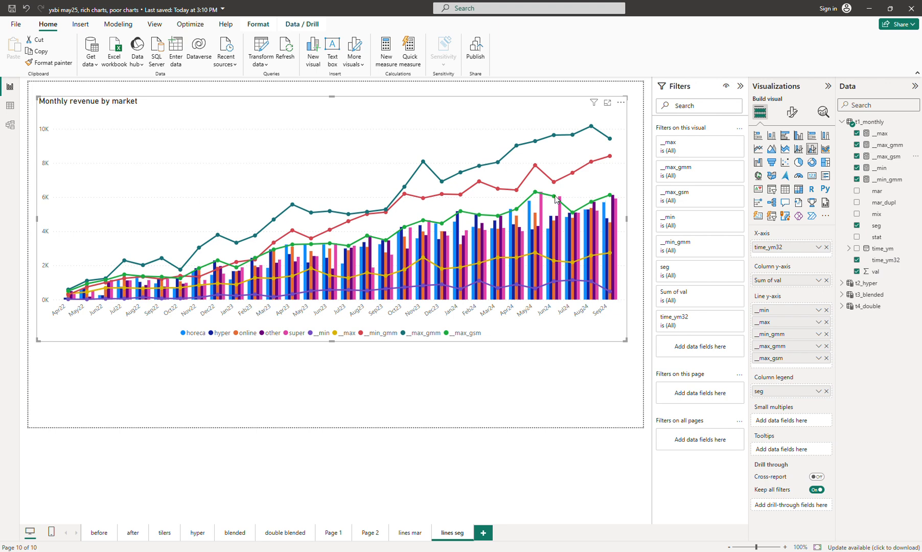
{"action": "left_click", "coordinate": [826, 346]}
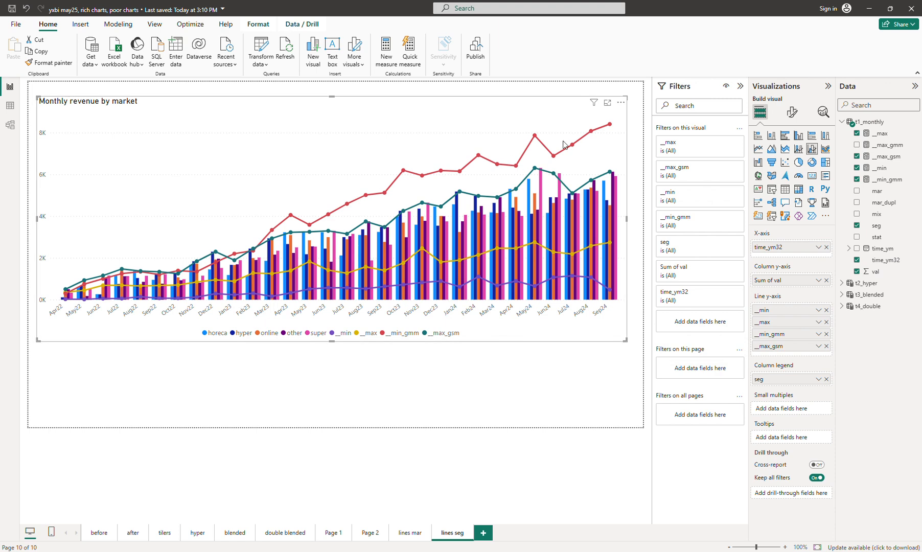
Step: Create another measure in t1_monthly from a copy of the __min_gmm formula and name it __min_gsm
{"action": "left_click", "coordinate": [883, 179]}
{"action": "left_click", "coordinate": [458, 150]}
{"action": "key", "text": "ctrl+a"}
{"action": "key", "text": "ctrl+c"}
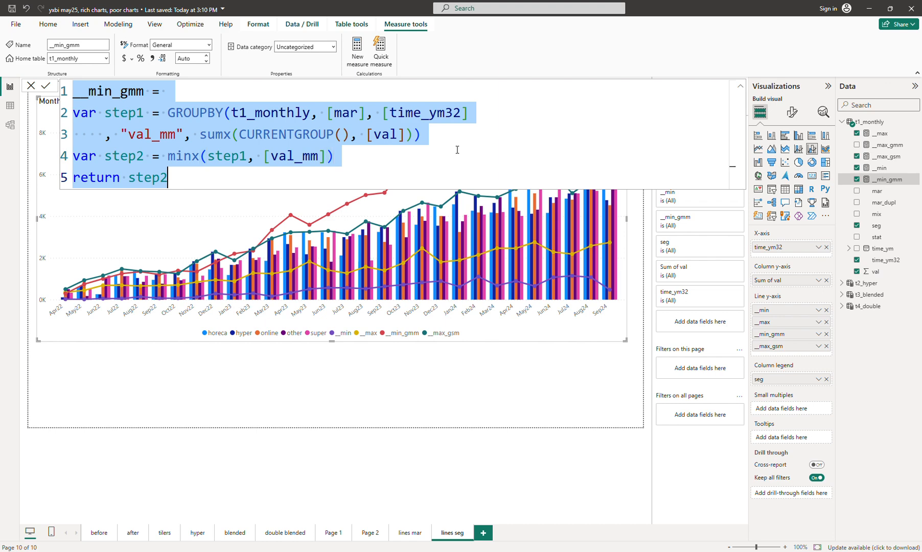
{"action": "left_click", "coordinate": [357, 64]}
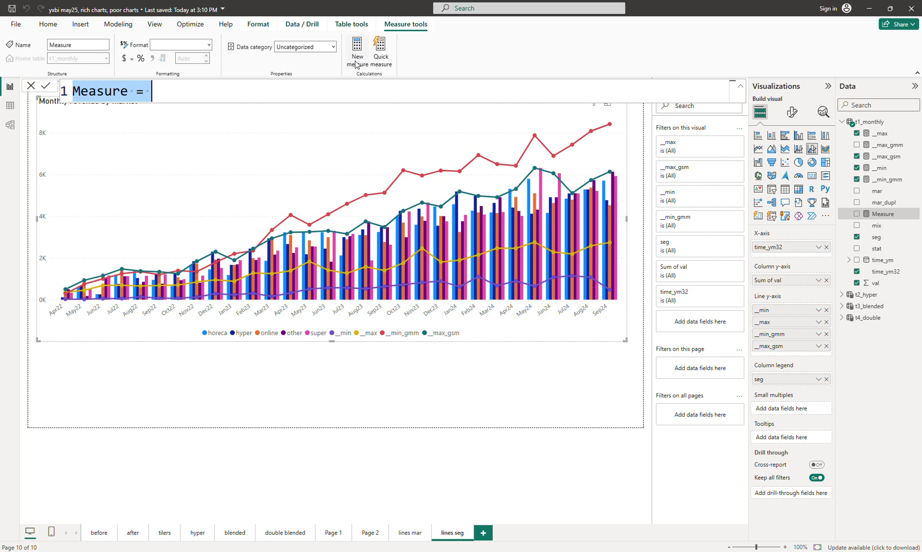
{"action": "key", "text": "ctrl+v"}
{"action": "left_click", "coordinate": [137, 95]}
{"action": "key", "text": "BackSpace"}
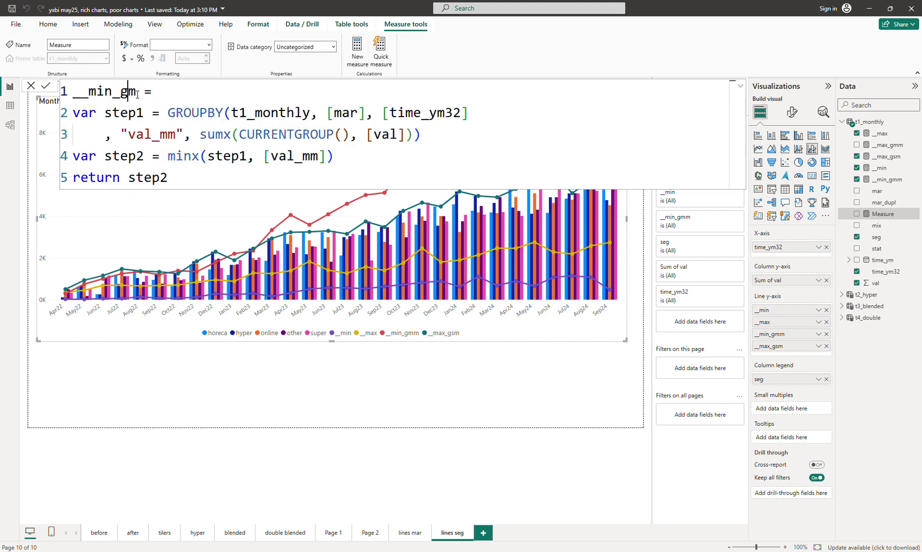
{"action": "type", "text": "s"}
{"action": "key", "text": "Right"}
{"action": "key", "text": "Down"}
{"action": "key", "text": "Down"}
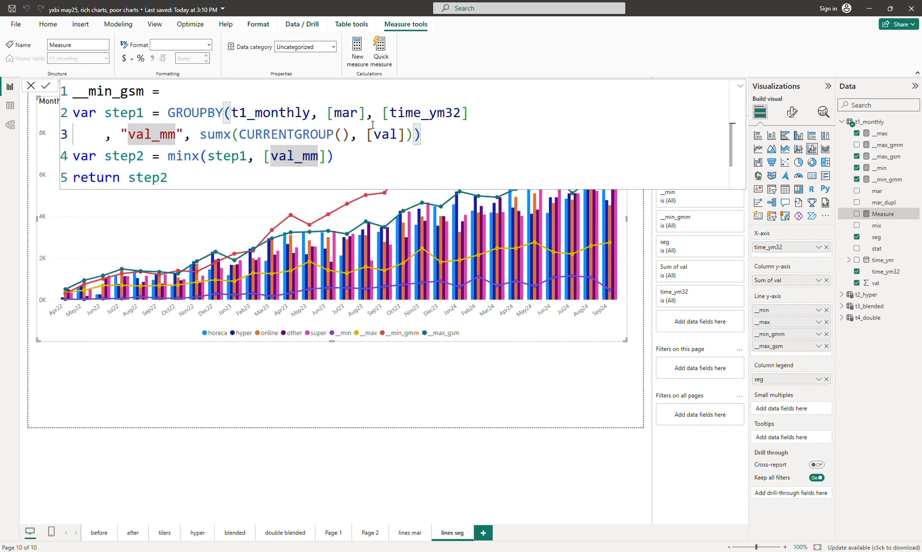
Step: Change the GROUPBY column of the __min_gsm formula from mar to seg and commit the measure
{"action": "left_click", "coordinate": [359, 105]}
{"action": "double_click", "coordinate": [359, 105]}
{"action": "type", "text": "seg"}
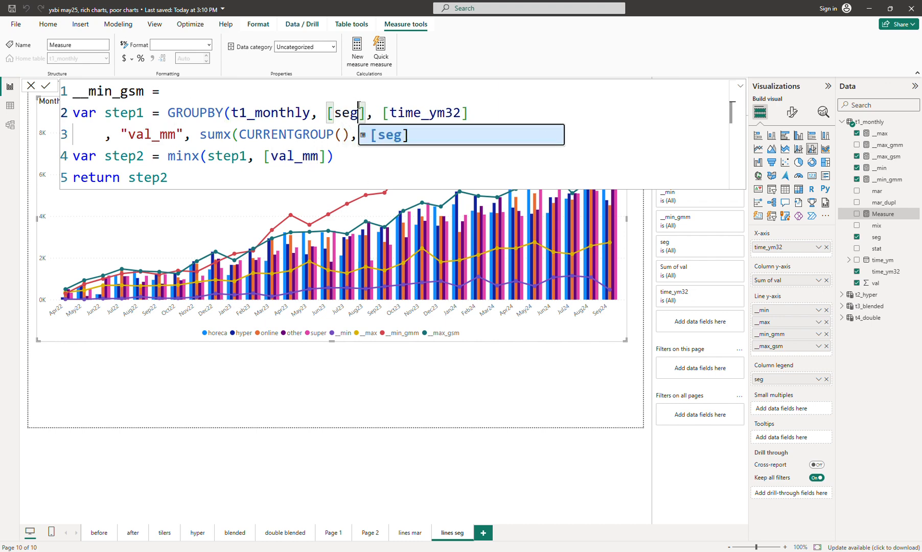
{"action": "key", "text": "Right"}
{"action": "key", "text": "Right"}
{"action": "key", "text": "Down"}
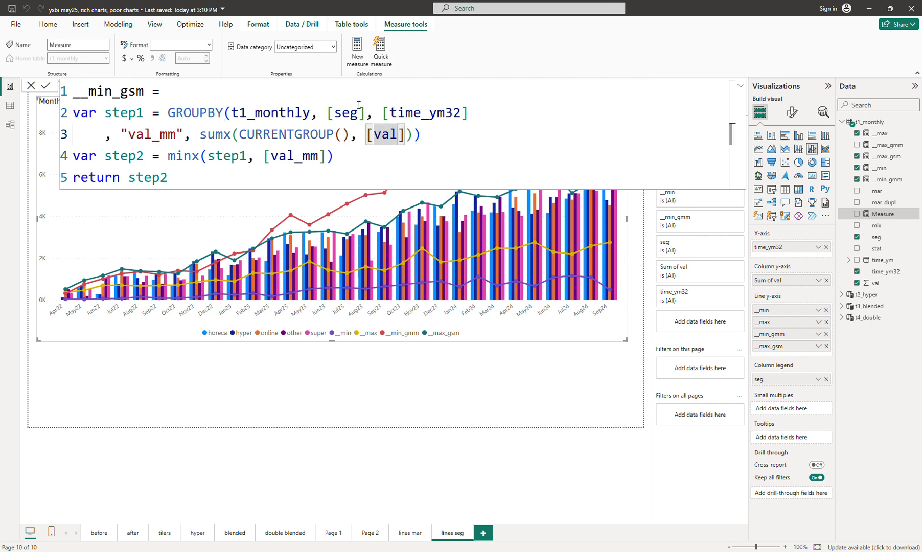
{"action": "key", "text": "Left"}
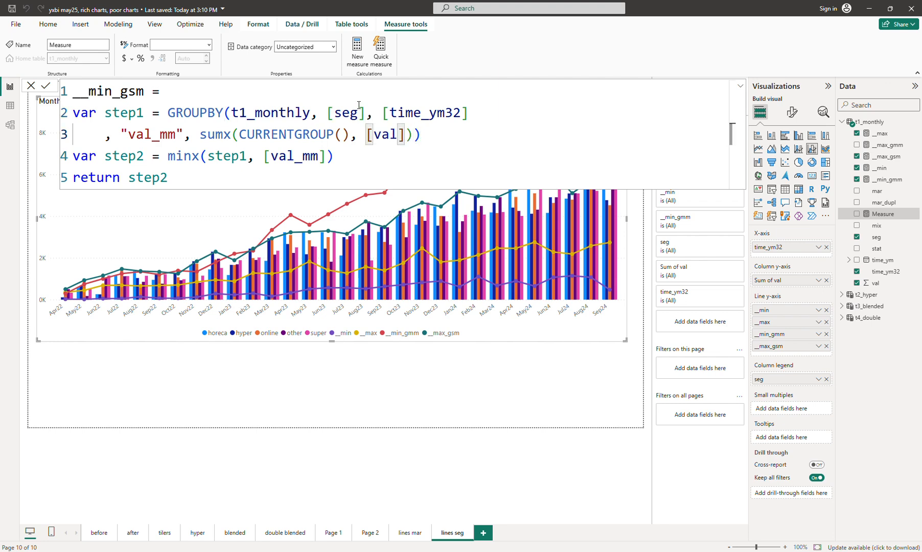
{"action": "key", "text": "Left"}
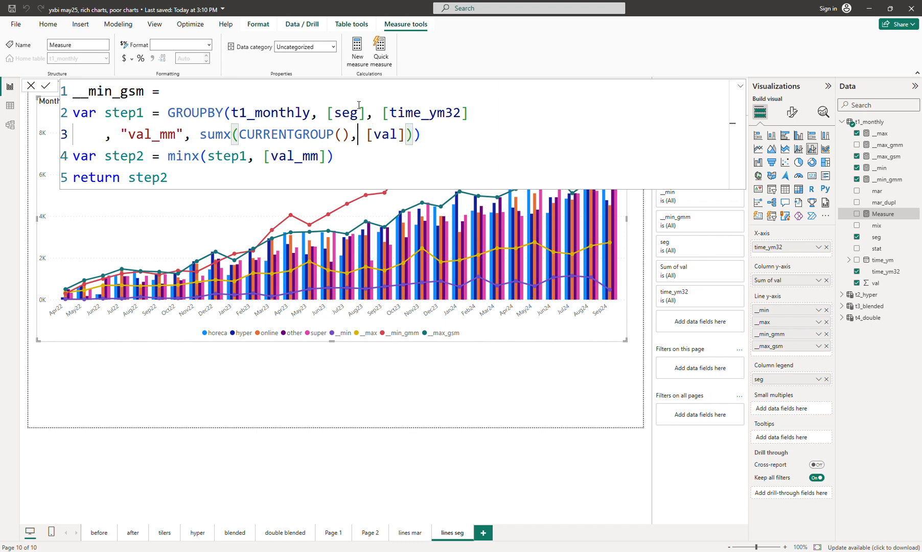
{"action": "key", "text": "Return"}
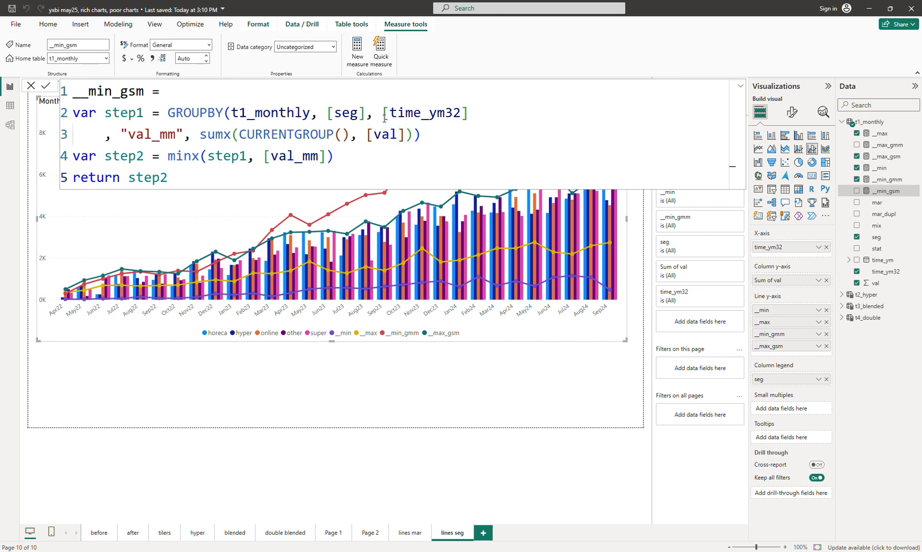
Step: Add __min_gsm as a line to the segment chart, collapse the formula editor and remove the __min_gmm line
{"action": "left_click", "coordinate": [859, 192]}
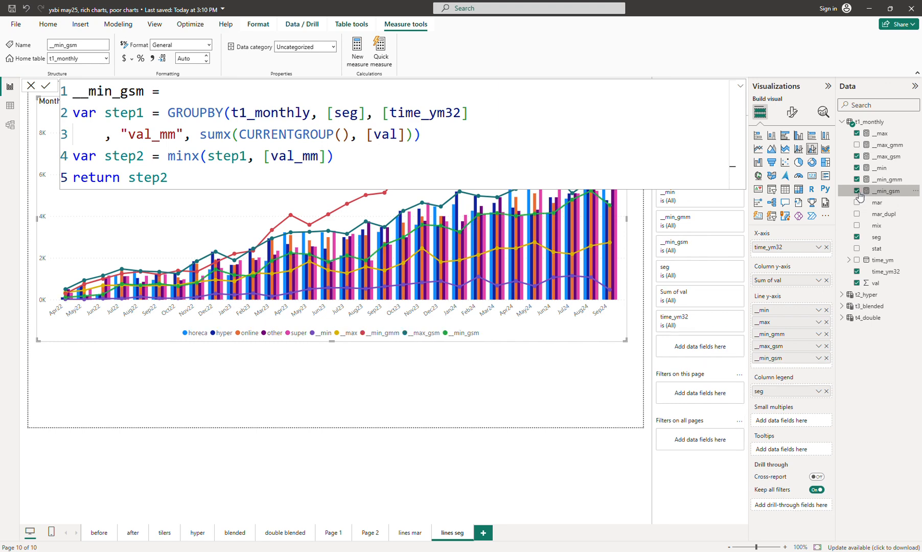
{"action": "left_click", "coordinate": [741, 88]}
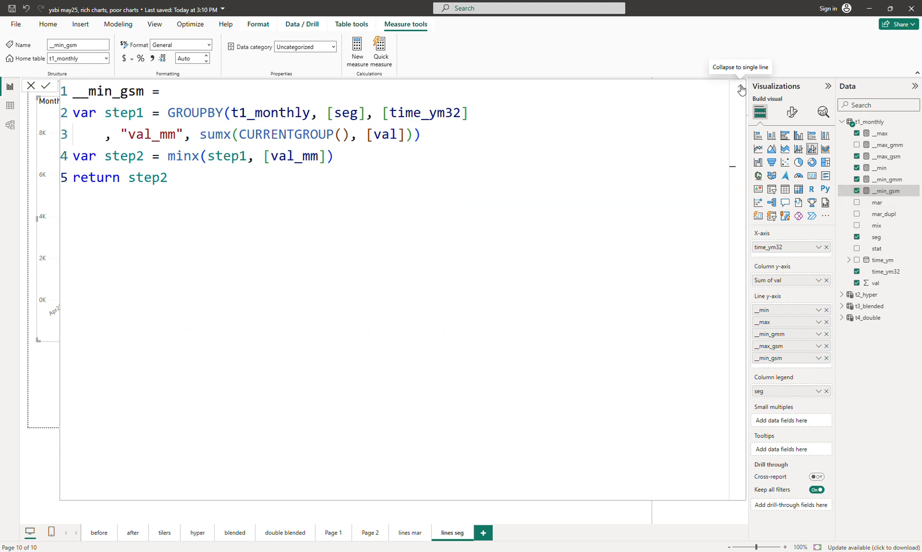
{"action": "left_click", "coordinate": [740, 89]}
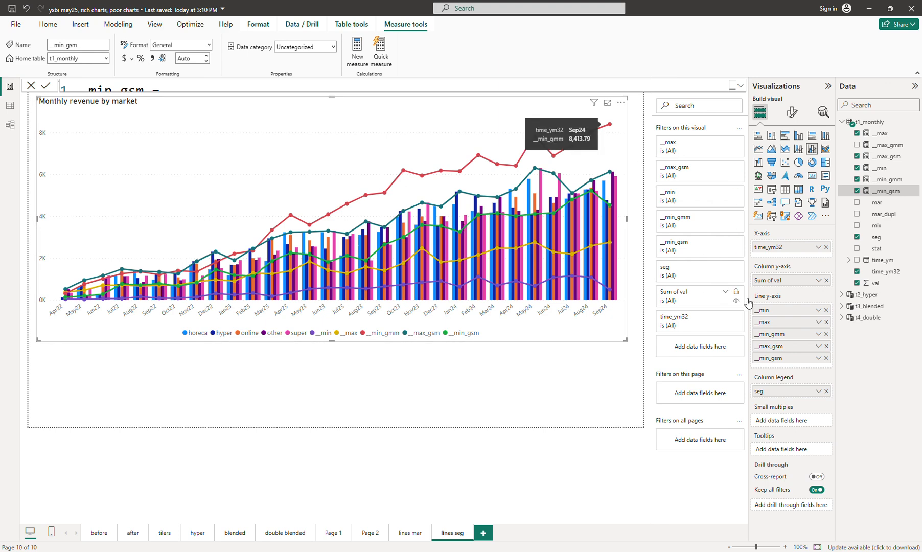
{"action": "left_click", "coordinate": [826, 335]}
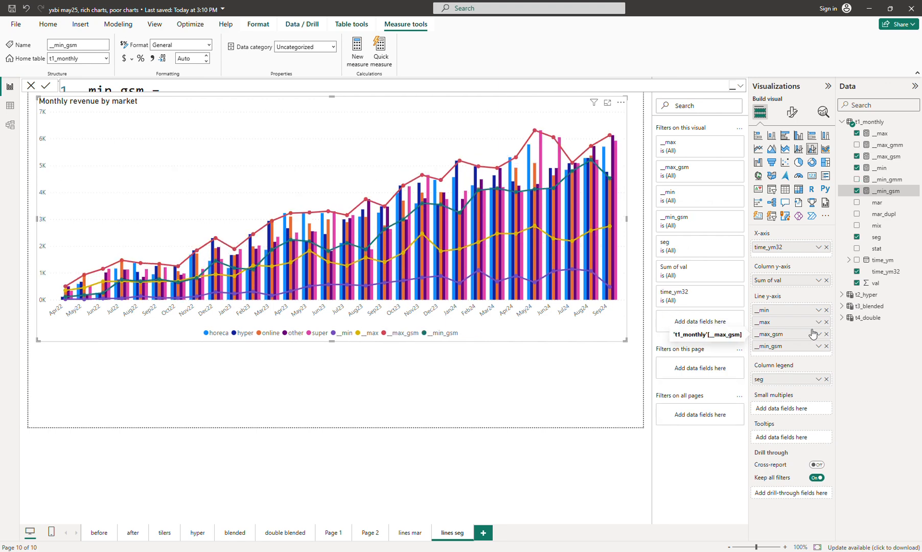
Step: Zoom the lines seg page to 120% and collapse the Filters and Visualizations panes to examine the whole chart
{"action": "left_click", "coordinate": [552, 405]}
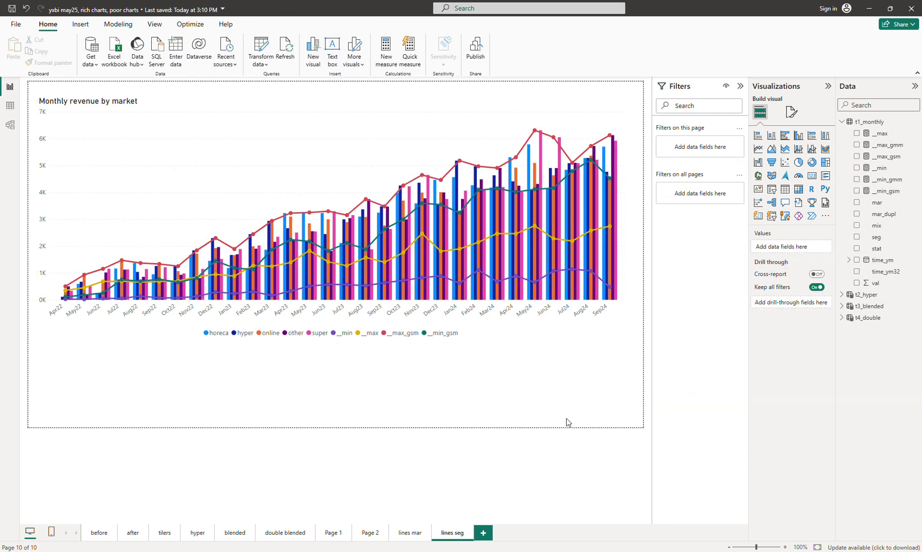
{"action": "left_click", "coordinate": [784, 547]}
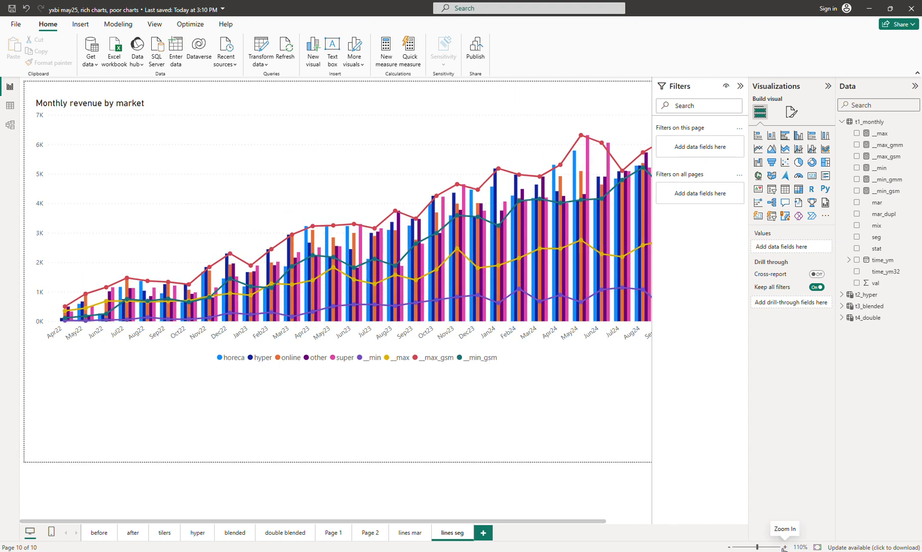
{"action": "left_click", "coordinate": [784, 548]}
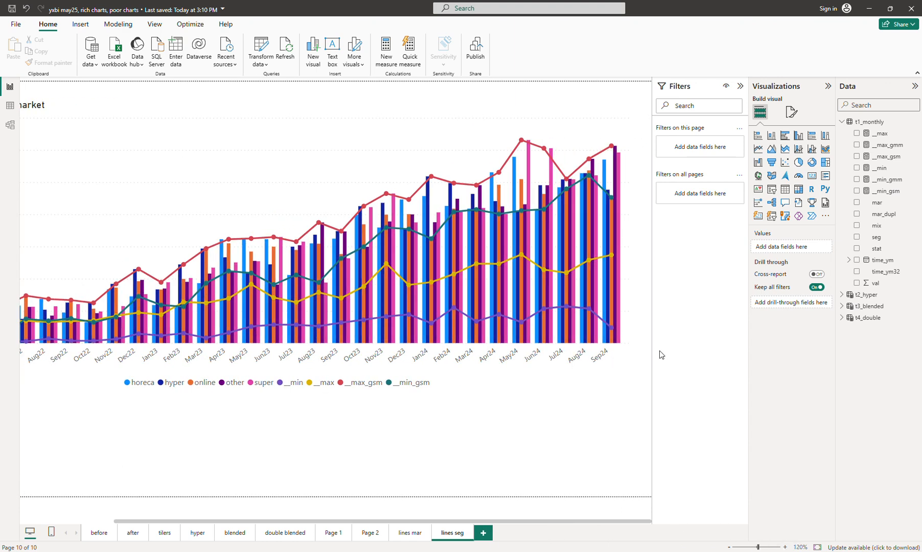
{"action": "left_click", "coordinate": [740, 86]}
{"action": "left_click", "coordinate": [828, 86]}
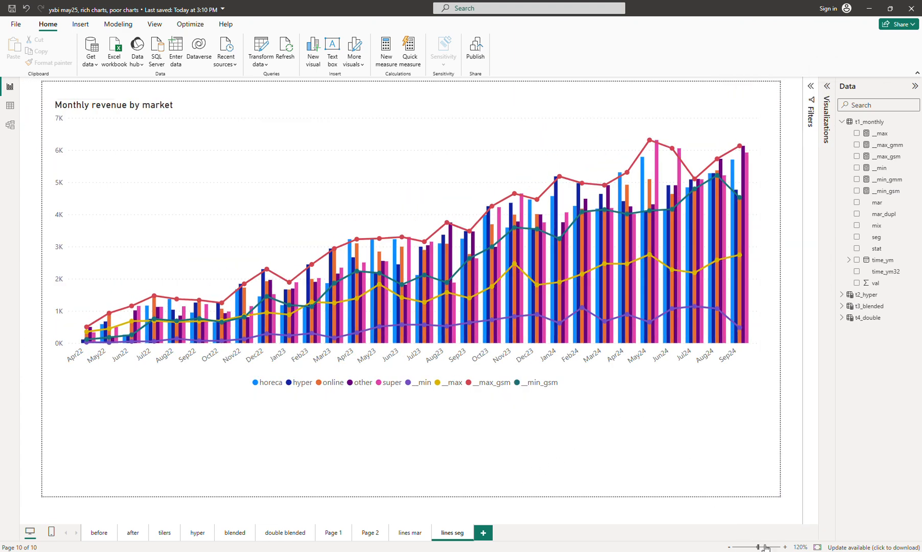
Step: Examine the segment chart at 140% zoom, compare it with the lines mar page, and inspect the Apr24 horeca bar and __max_gsm point
{"action": "left_click", "coordinate": [784, 547]}
{"action": "left_click", "coordinate": [785, 548]}
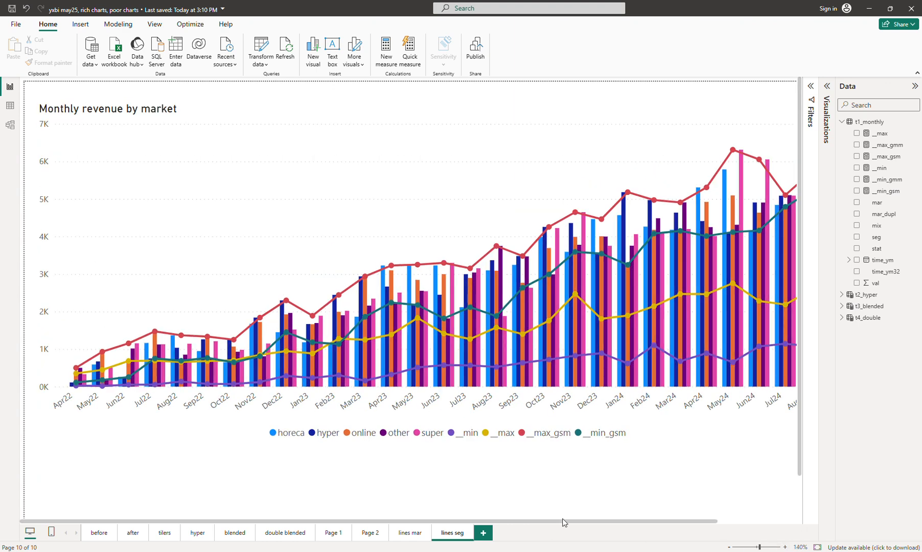
{"action": "left_click_drag", "start_coordinate": [564, 520], "coordinate": [675, 528]}
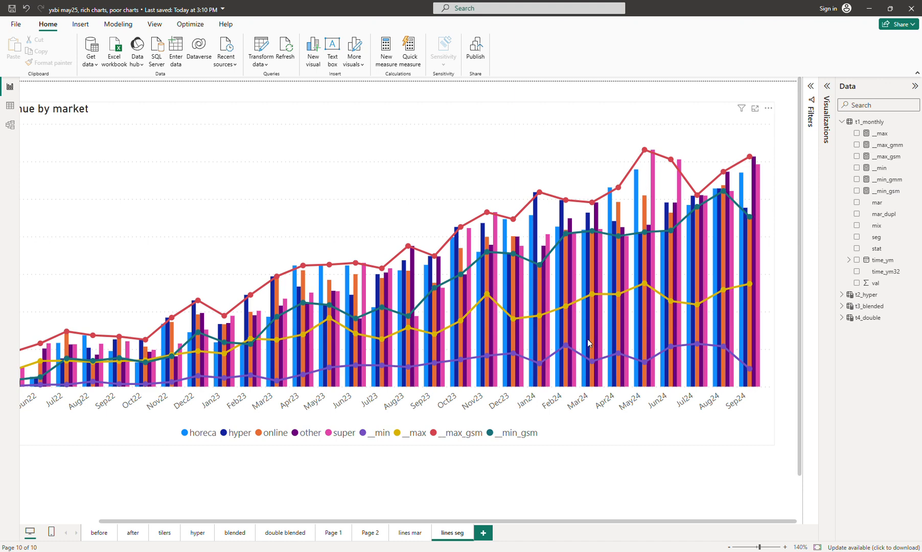
{"action": "left_click", "coordinate": [417, 536]}
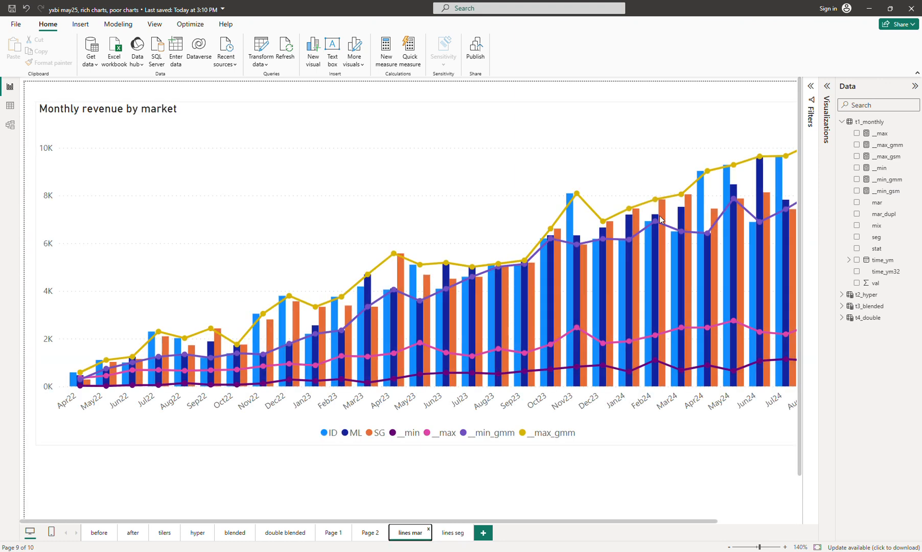
{"action": "left_click", "coordinate": [451, 532]}
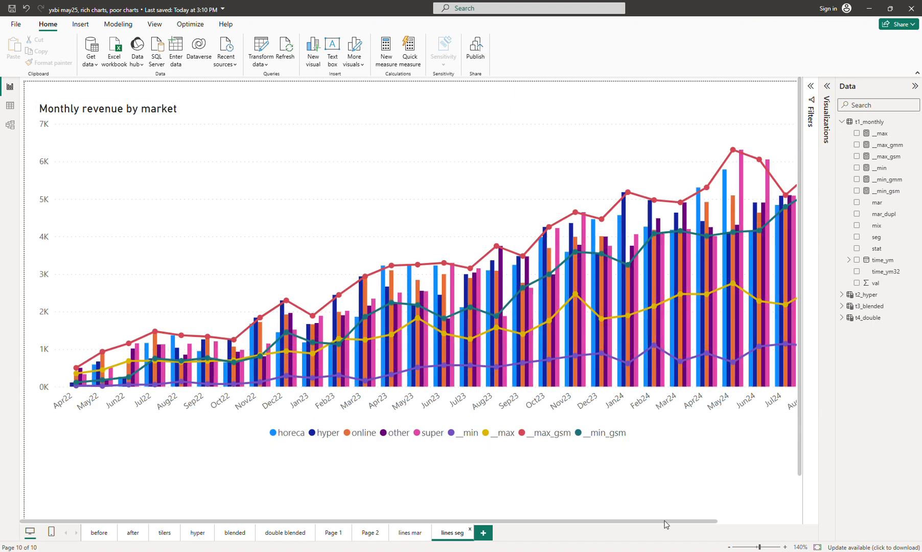
{"action": "left_click_drag", "start_coordinate": [664, 521], "coordinate": [753, 526]}
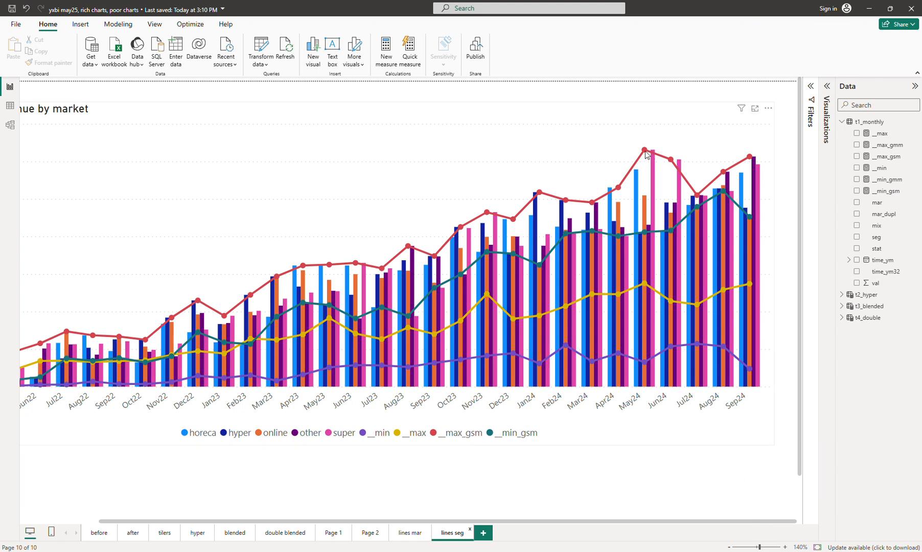
{"action": "mouse_move", "coordinate": [647, 155]}
{"action": "mouse_move", "coordinate": [610, 210]}
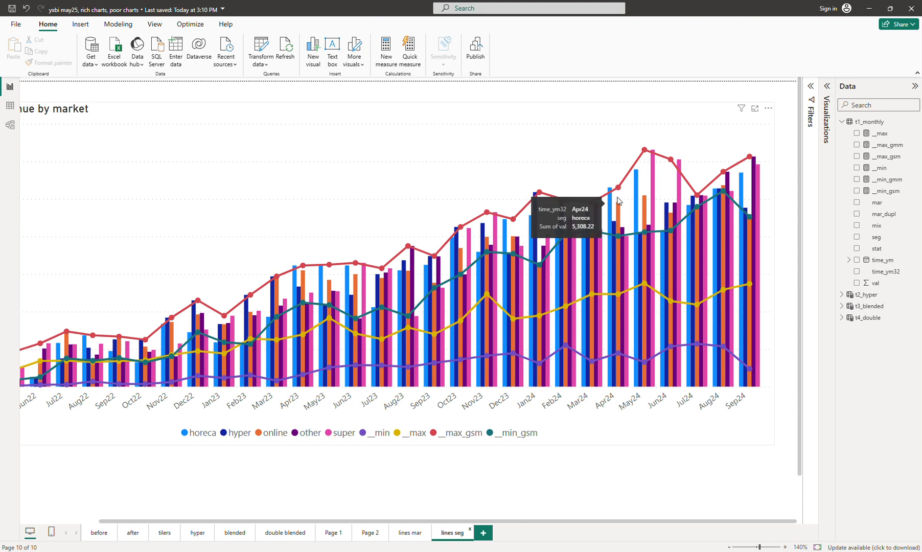
{"action": "mouse_move", "coordinate": [619, 189]}
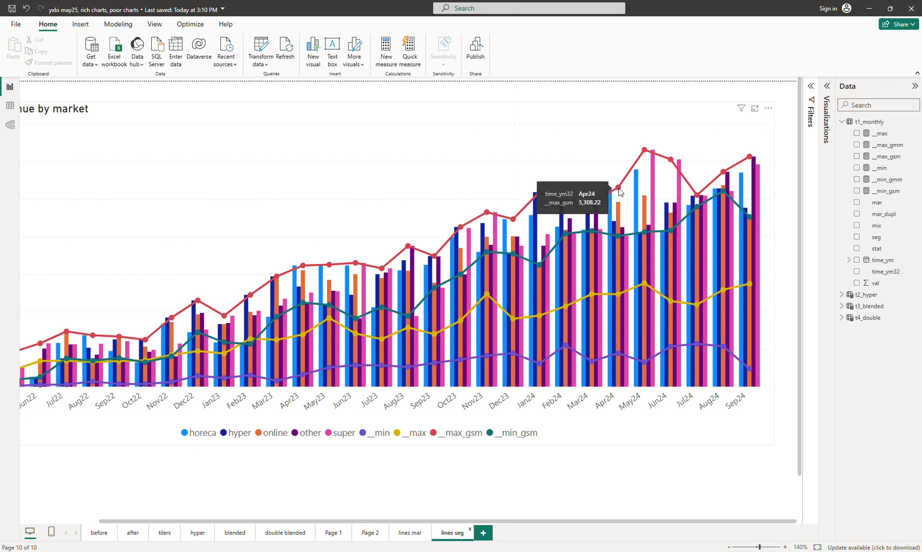
Step: Zoom the lines seg page out to 90% and move the segment chart slightly down
{"action": "left_click", "coordinate": [561, 151]}
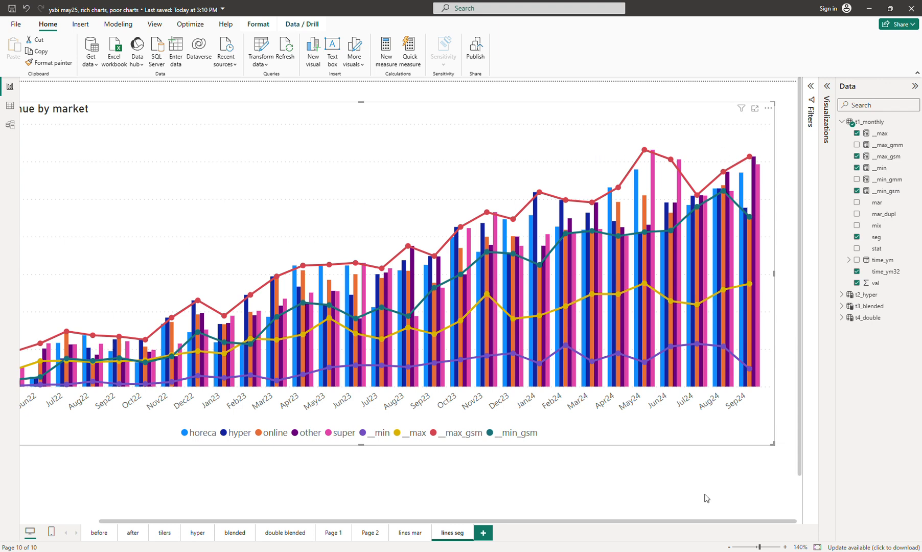
{"action": "left_click", "coordinate": [730, 548]}
{"action": "left_click", "coordinate": [730, 548]}
{"action": "left_click", "coordinate": [730, 548]}
{"action": "left_click", "coordinate": [731, 548]}
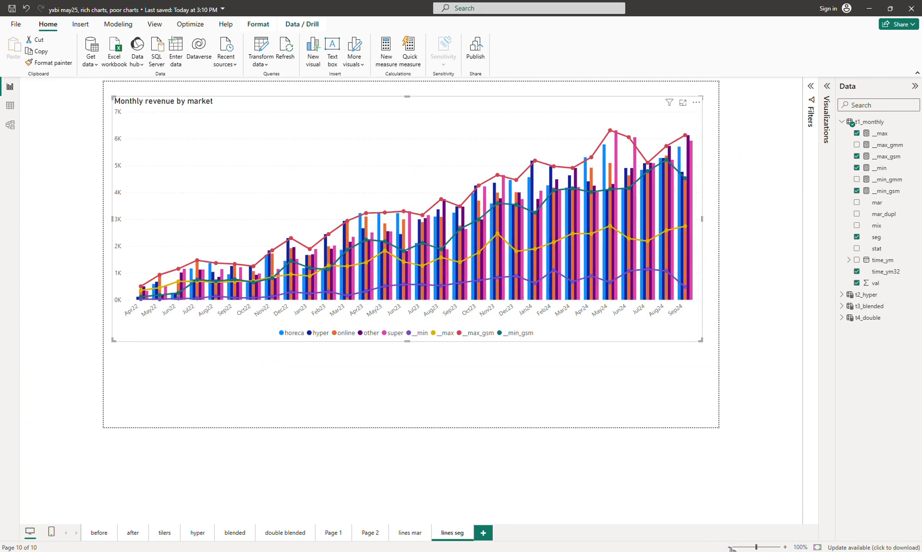
{"action": "left_click", "coordinate": [730, 548]}
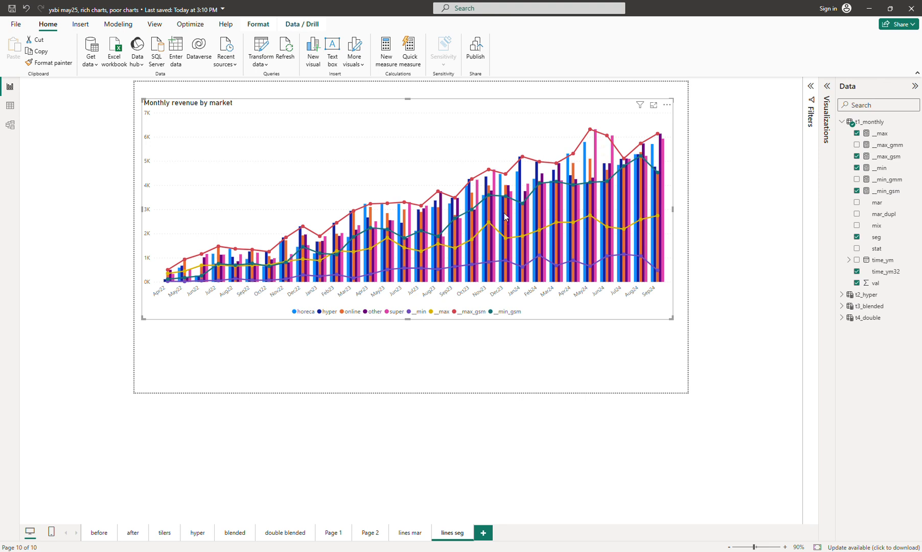
{"action": "mouse_move", "coordinate": [505, 216]}
{"action": "left_click_drag", "start_coordinate": [557, 314], "coordinate": [555, 318]}
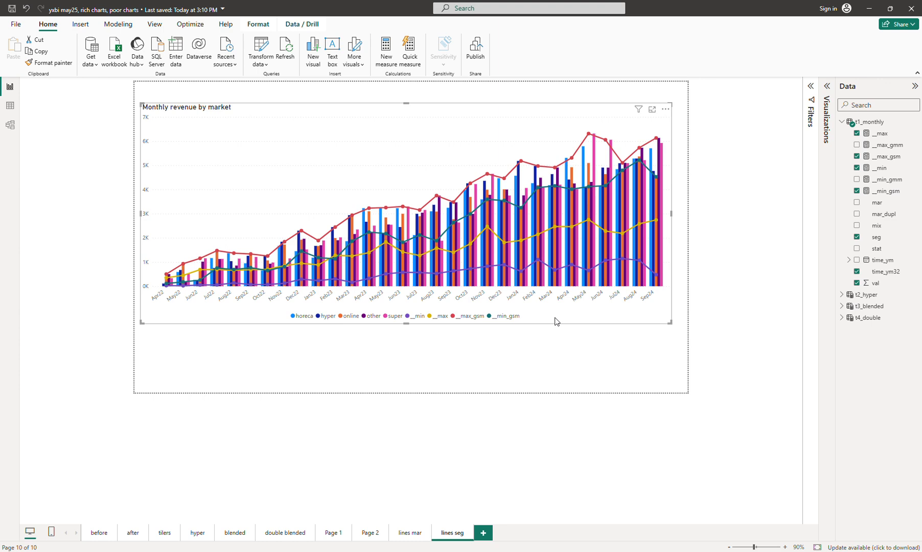
Step: Duplicate the lines mar page and rename the copy as lines all
{"action": "left_click", "coordinate": [411, 534]}
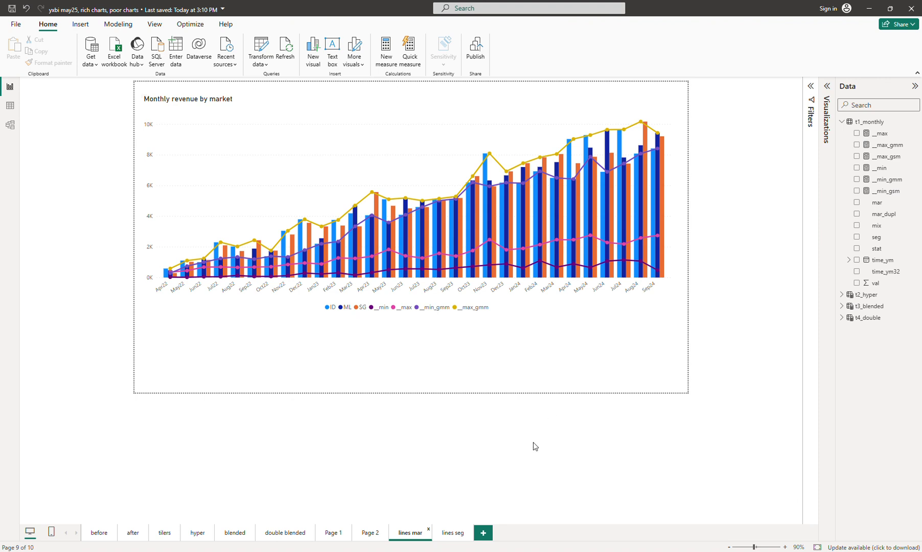
{"action": "right_click", "coordinate": [413, 537]}
{"action": "left_click", "coordinate": [450, 495]}
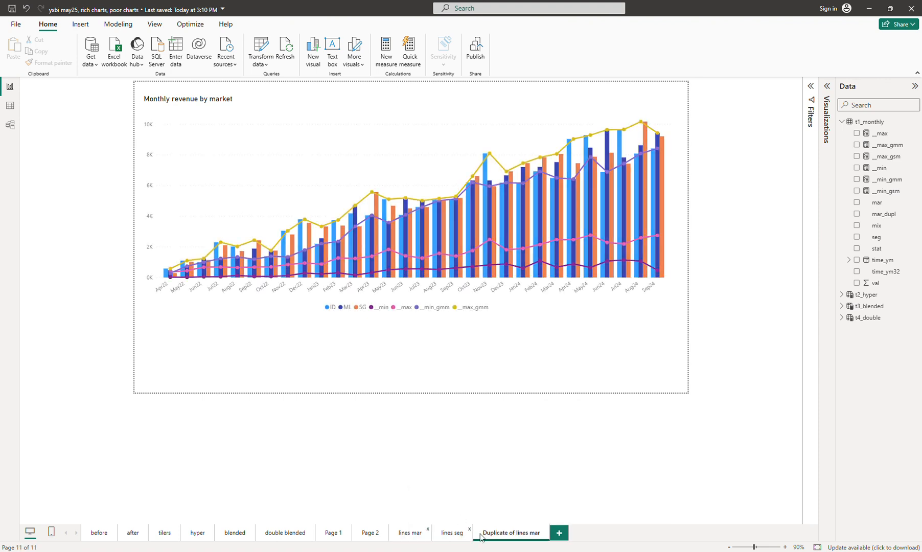
{"action": "double_click", "coordinate": [513, 534]}
{"action": "key", "text": "BackSpace"}
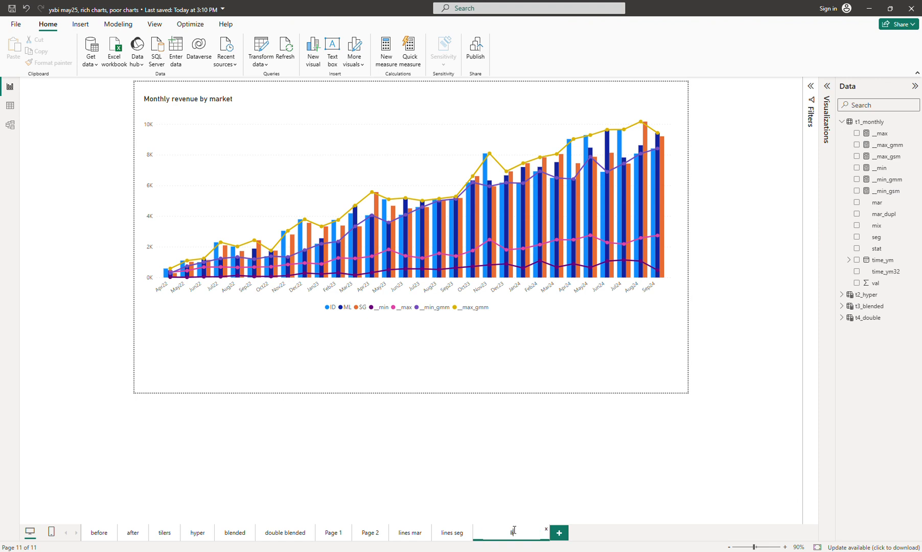
{"action": "type", "text": "lines all"}
{"action": "key", "text": "Return"}
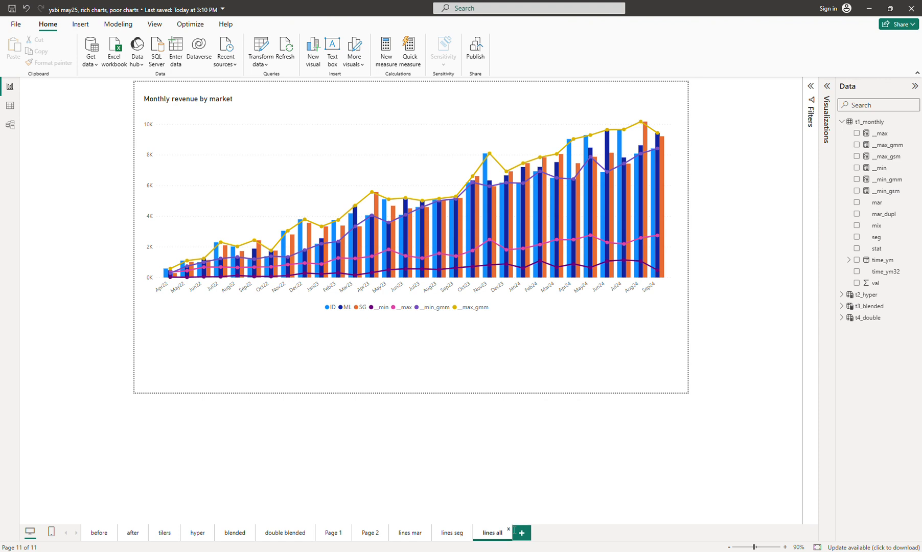
Step: Create a new measure in t1_monthly from a copy of the __max_gmm formula and name it __max_gma
{"action": "left_click", "coordinate": [430, 133]}
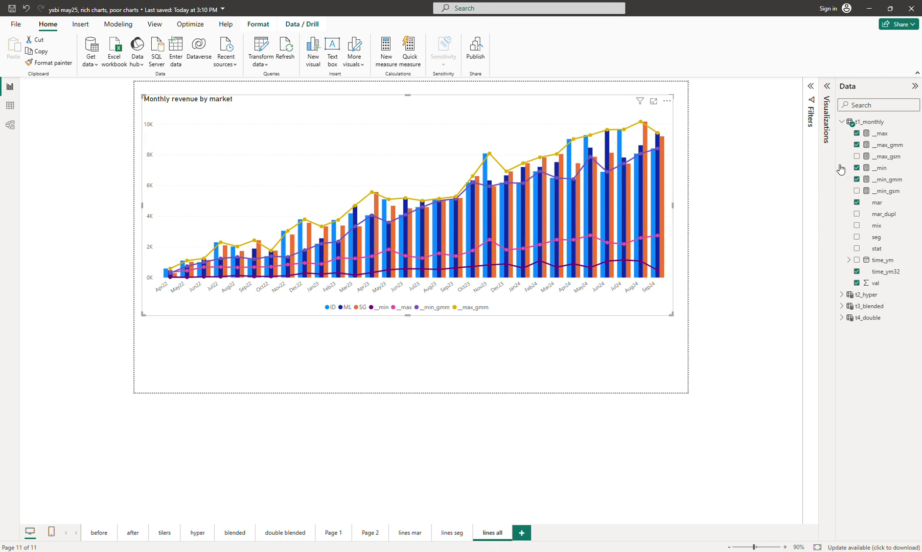
{"action": "left_click", "coordinate": [884, 146]}
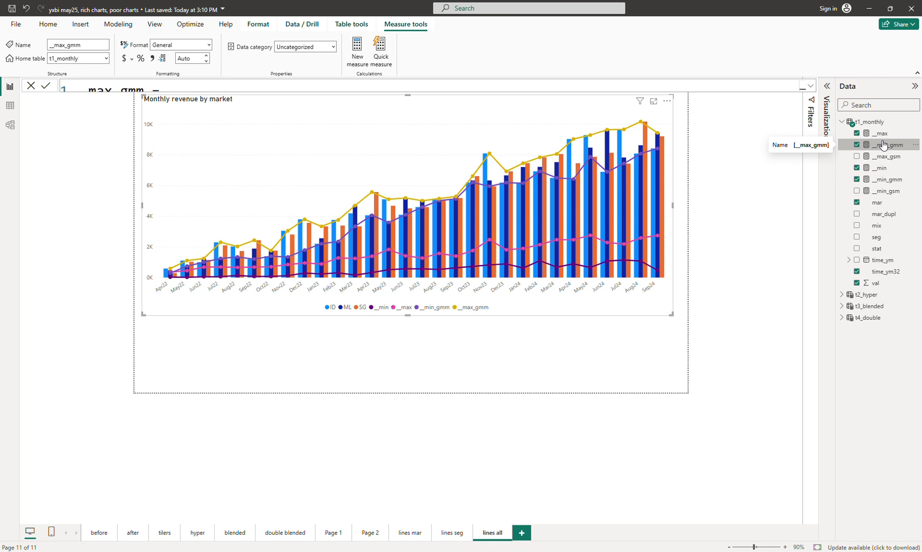
{"action": "left_click", "coordinate": [809, 88]}
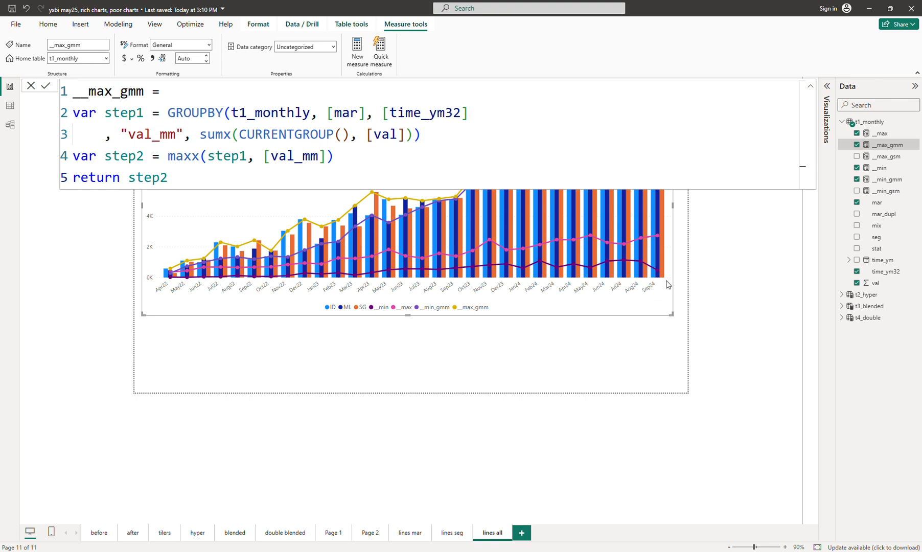
{"action": "left_click", "coordinate": [810, 86]}
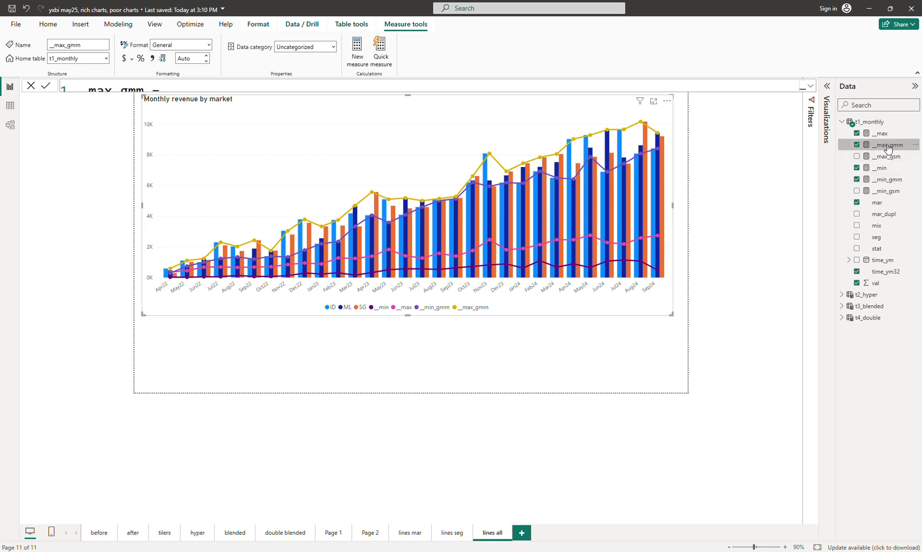
{"action": "left_click", "coordinate": [811, 85]}
{"action": "key", "text": "ctrl+a"}
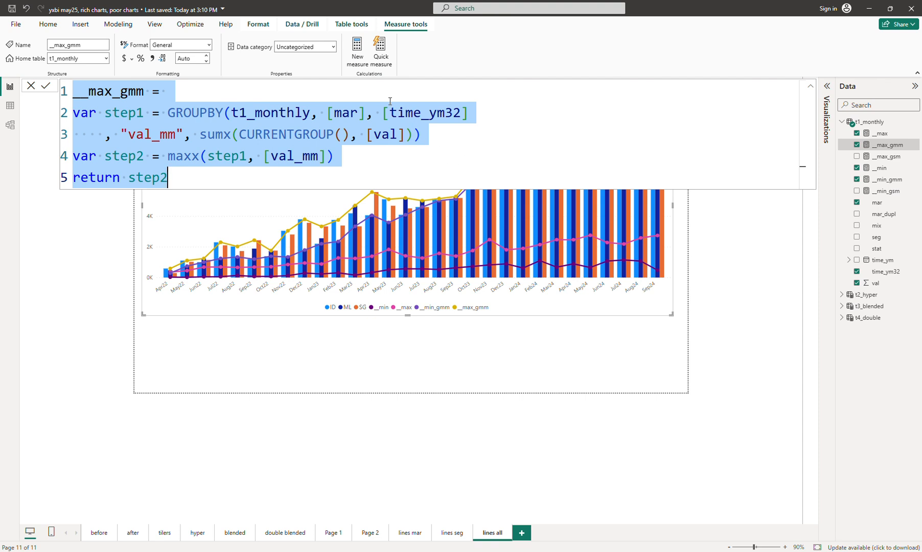
{"action": "left_click", "coordinate": [357, 62]}
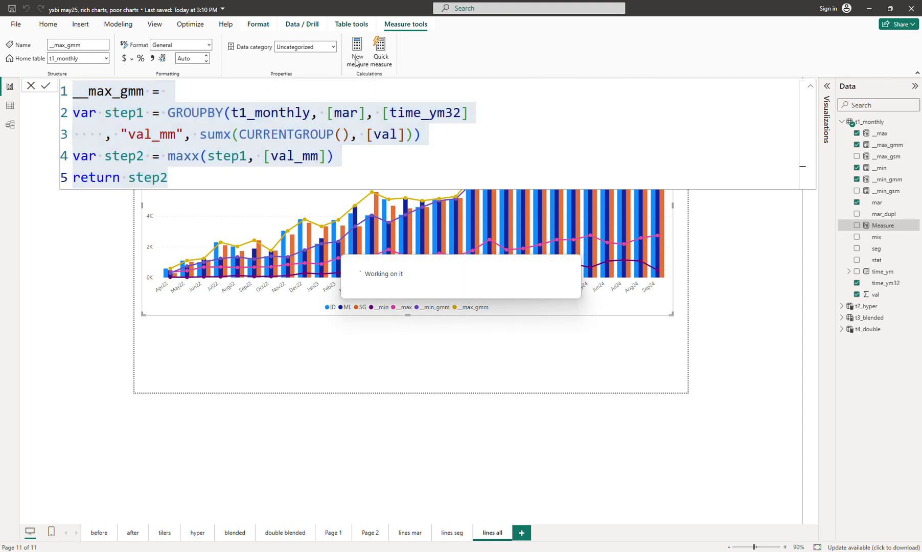
{"action": "left_click", "coordinate": [137, 94]}
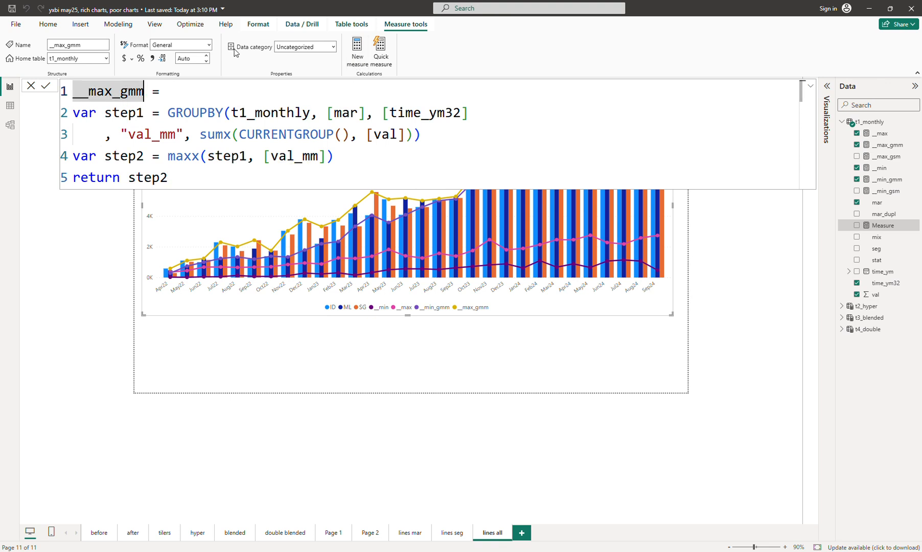
{"action": "key", "text": "BackSpace"}
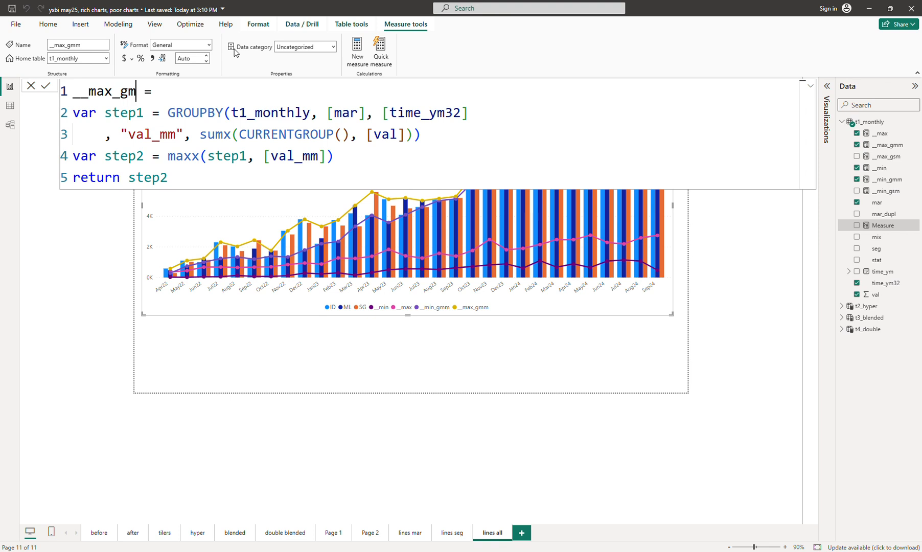
{"action": "type", "text": "a"}
Step: Wrap the t1_monthly argument of GROUPBY in ALLSELECTED in the new measure's formula
{"action": "left_click", "coordinate": [231, 112]}
{"action": "type", "text": "all"}
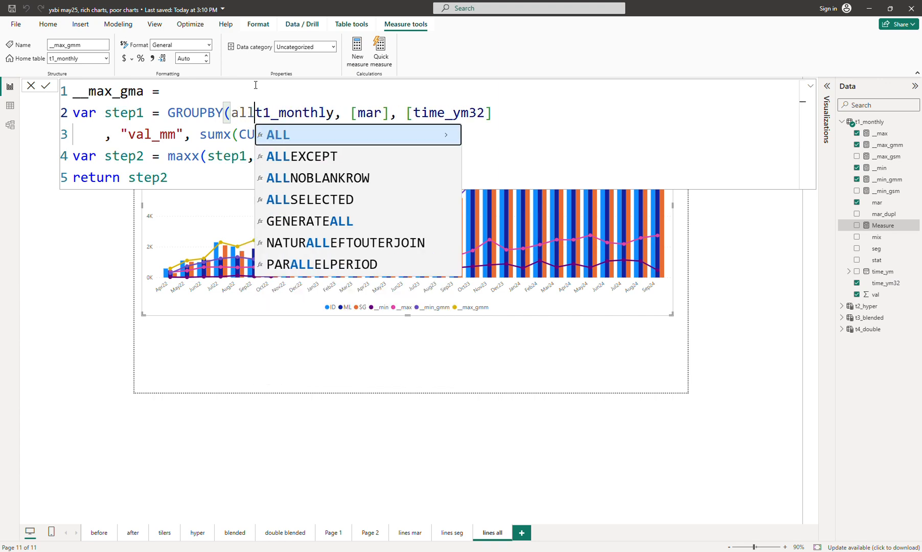
{"action": "type", "text": "s"}
{"action": "key", "text": "Tab"}
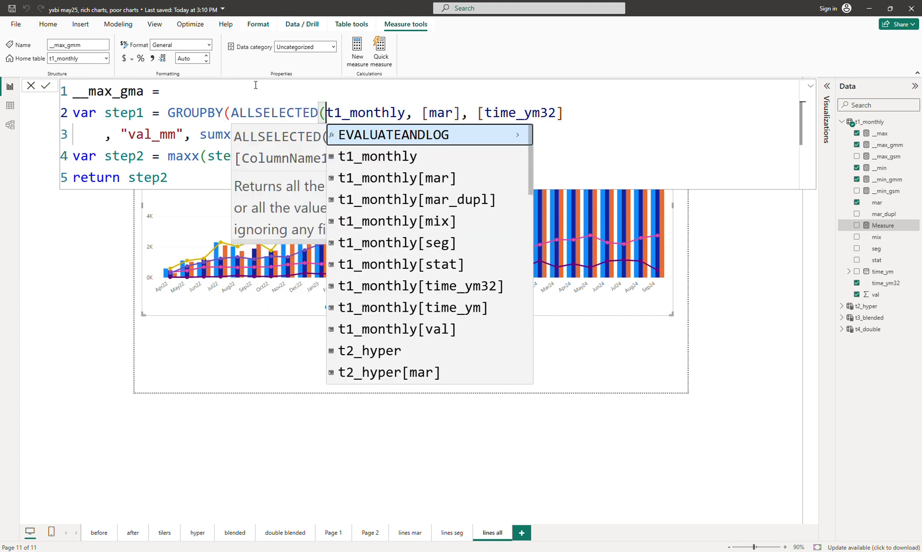
{"action": "key", "text": "Right"}
{"action": "key", "text": "Right"}
{"action": "key", "text": "Right"}
{"action": "key", "text": "Right"}
{"action": "key", "text": "Right"}
{"action": "key", "text": "Right"}
{"action": "key", "text": "Right"}
{"action": "key", "text": "Right"}
{"action": "key", "text": "Right"}
{"action": "key", "text": "Right"}
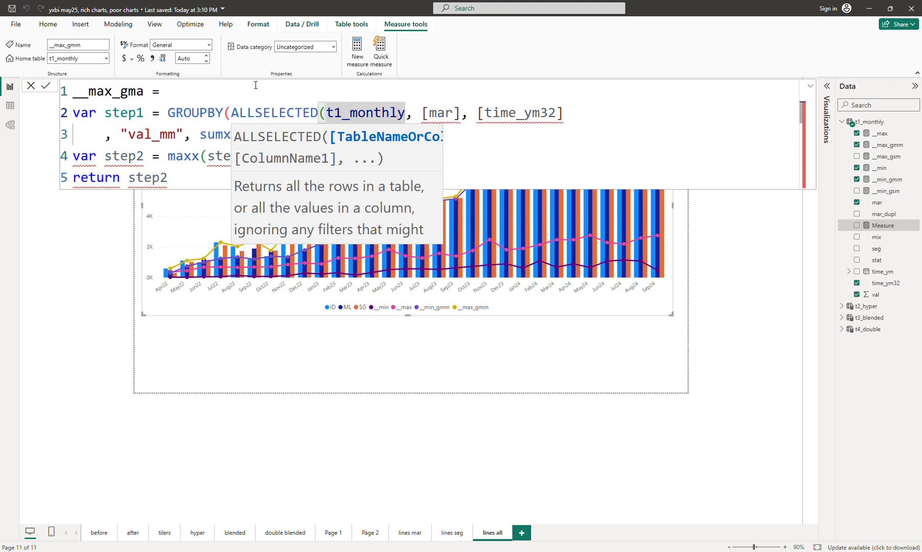
{"action": "type", "text": ")"}
{"action": "key", "text": "Down"}
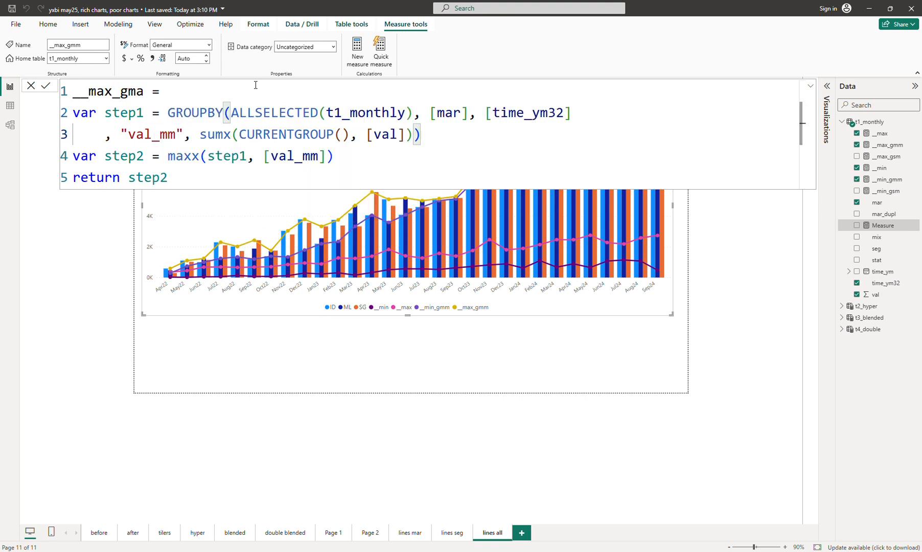
{"action": "key", "text": "Down"}
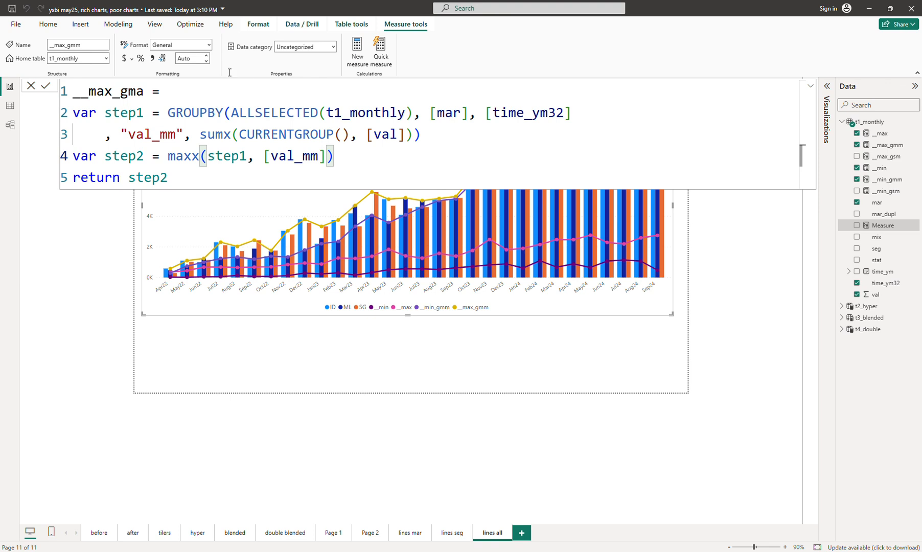
Step: Change the new measure's name to __max_all in its formula and commit the measure
{"action": "left_click", "coordinate": [146, 94]}
{"action": "key", "text": "BackSpace"}
{"action": "key", "text": "BackSpace"}
{"action": "key", "text": "BackSpace"}
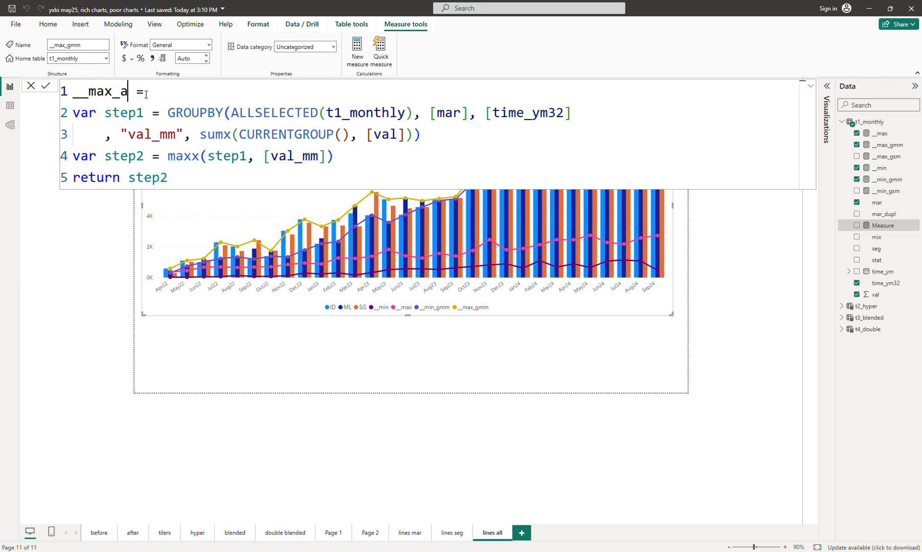
{"action": "type", "text": "all"}
{"action": "key", "text": "Left"}
{"action": "key", "text": "Return"}
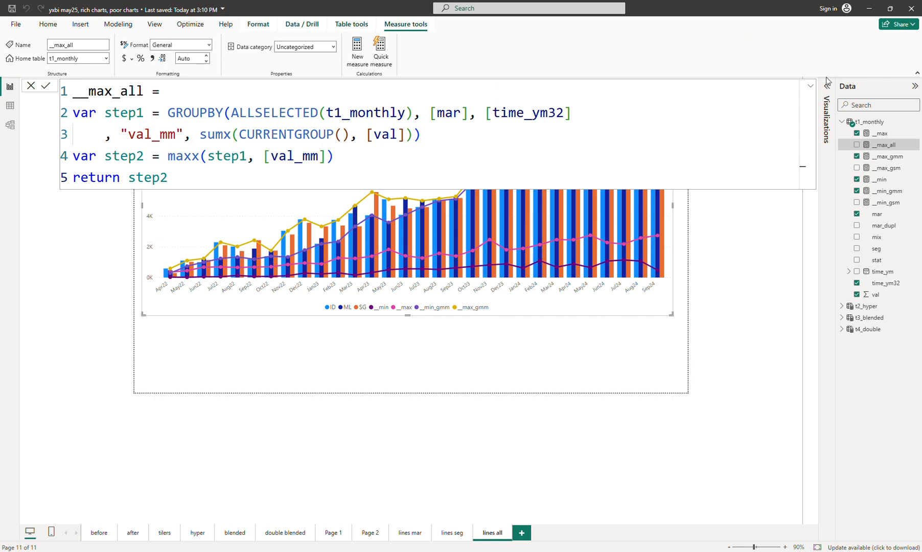
Step: Collapse the formula editor and move the chart on the lines all page slightly down
{"action": "left_click", "coordinate": [810, 87]}
{"action": "left_click", "coordinate": [809, 89]}
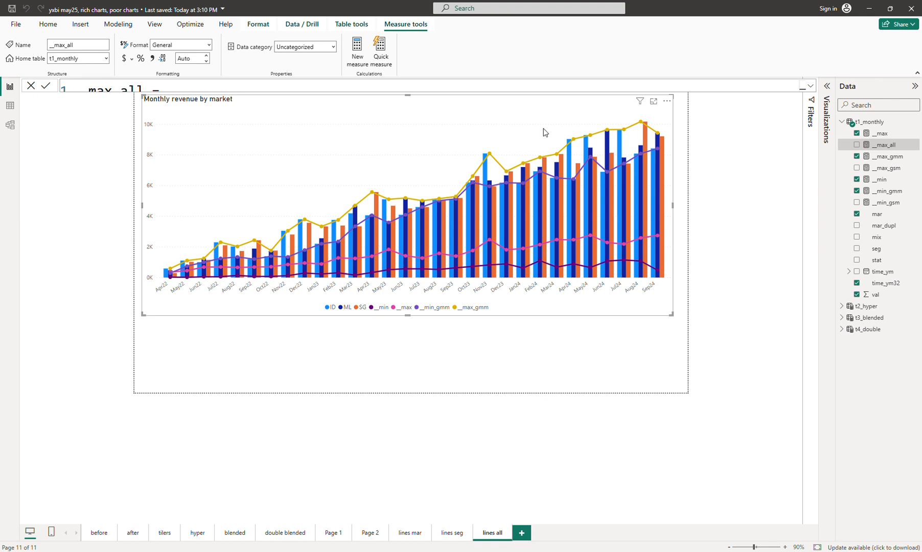
{"action": "left_click_drag", "start_coordinate": [447, 122], "coordinate": [450, 134]}
{"action": "left_click", "coordinate": [810, 86]}
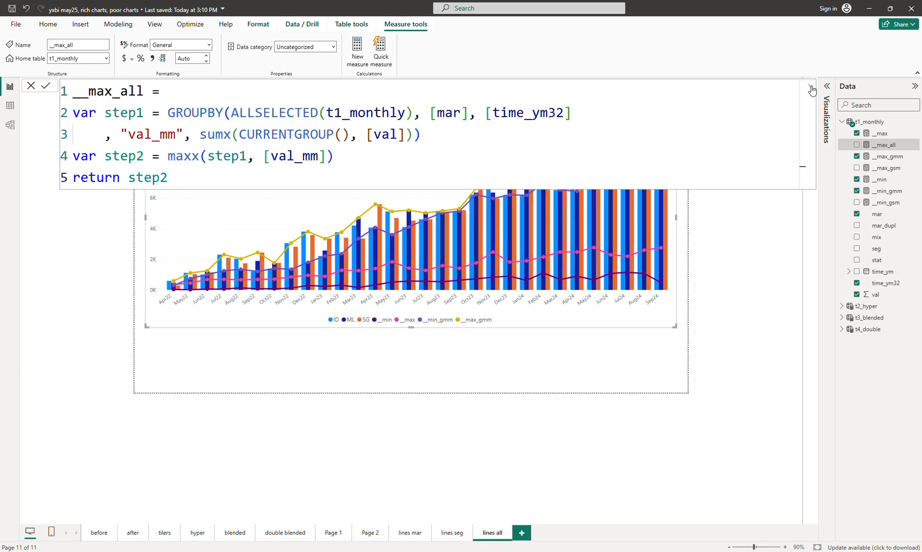
{"action": "left_click", "coordinate": [810, 86]}
Step: Remove the __min and __max measures from the chart's line values and add the __max_all measure
{"action": "left_click", "coordinate": [738, 164]}
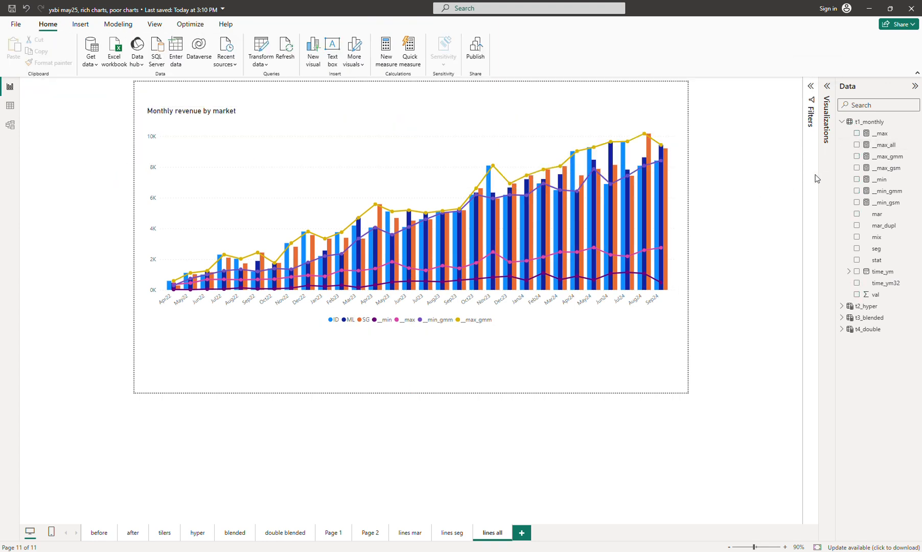
{"action": "left_click", "coordinate": [826, 136]}
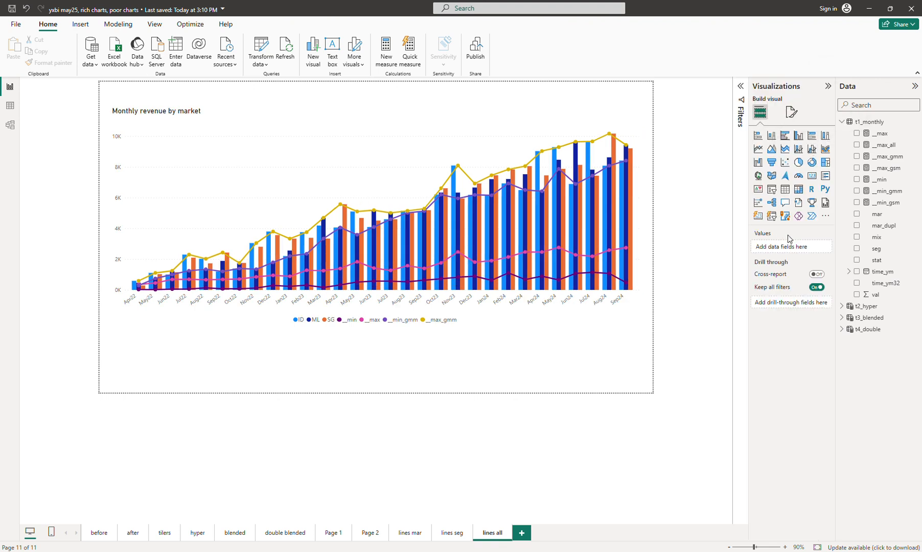
{"action": "left_click", "coordinate": [537, 130]}
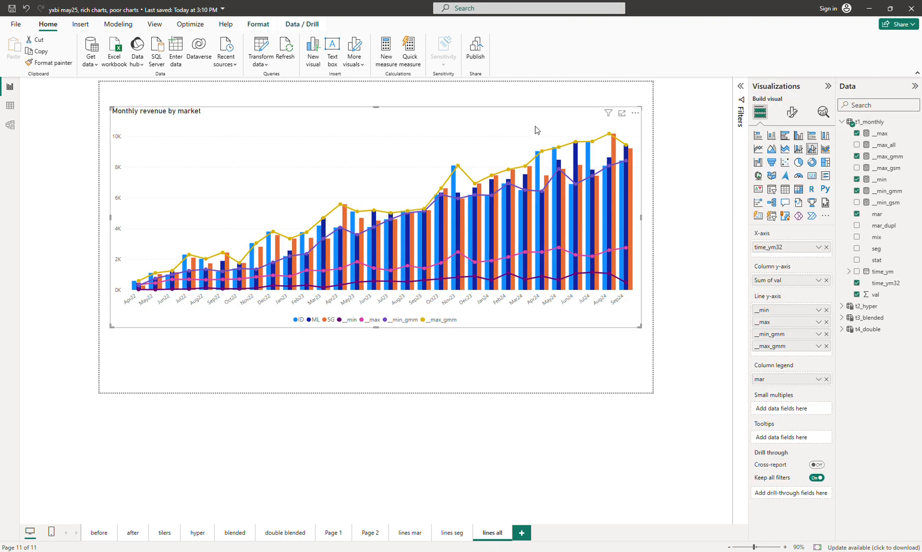
{"action": "left_click", "coordinate": [826, 310]}
{"action": "left_click", "coordinate": [826, 310]}
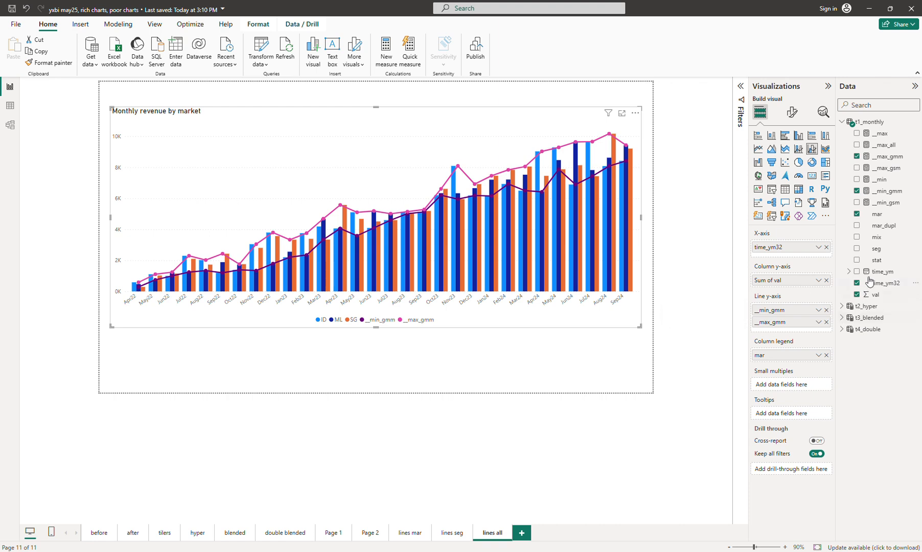
{"action": "left_click", "coordinate": [857, 145]}
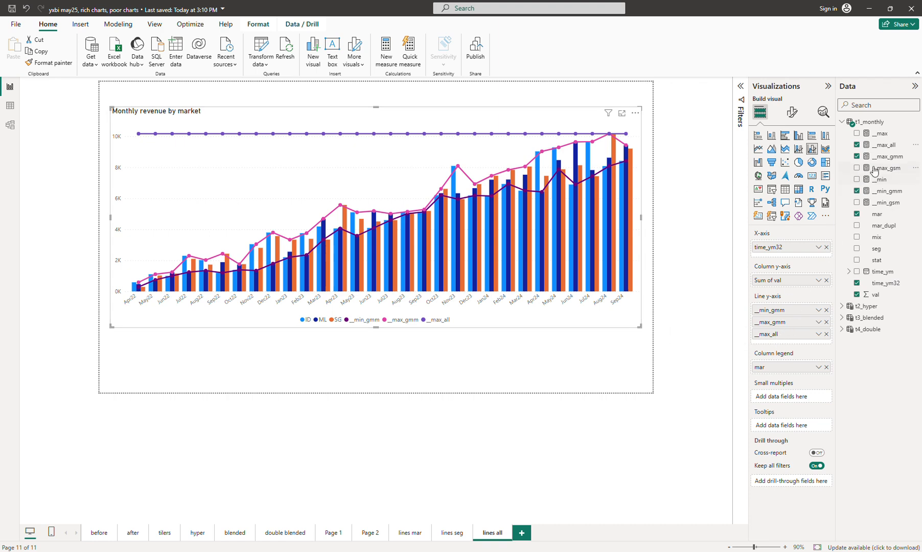
Step: Review the __max_all formula, focusing on the ALLSELECTED function around t1_monthly
{"action": "left_click", "coordinate": [888, 148]}
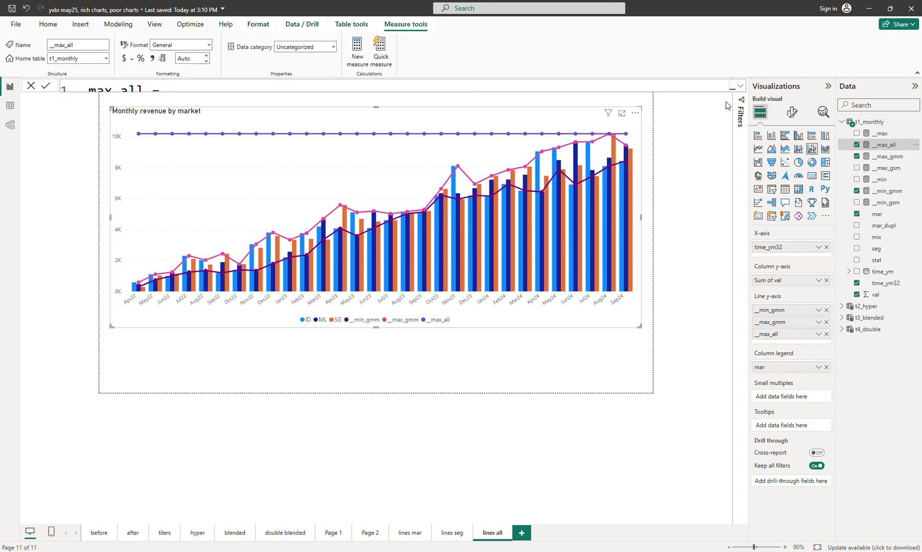
{"action": "left_click", "coordinate": [740, 87]}
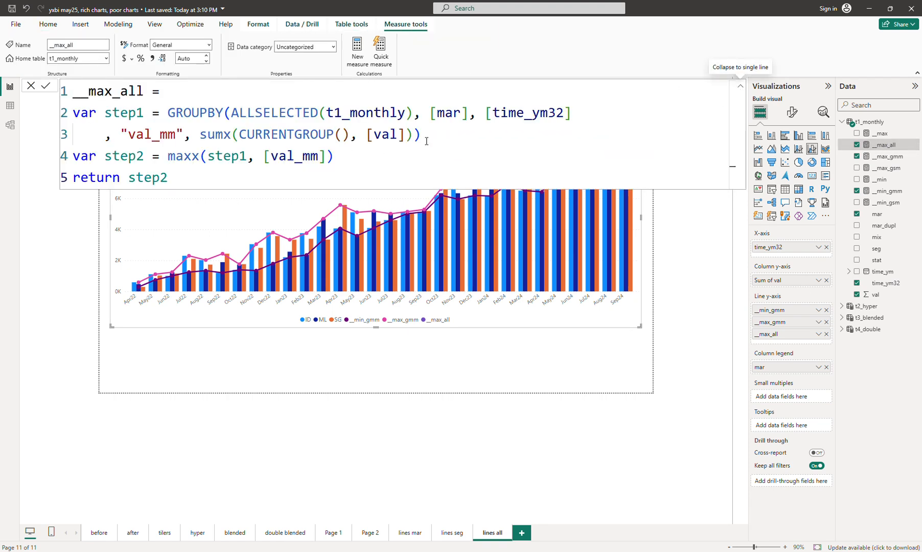
{"action": "double_click", "coordinate": [243, 112]}
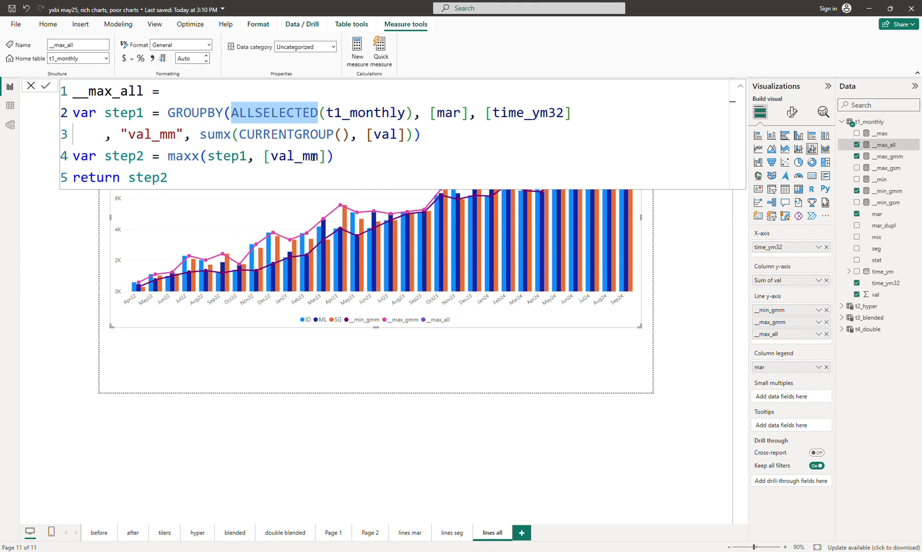
{"action": "left_click", "coordinate": [741, 87]}
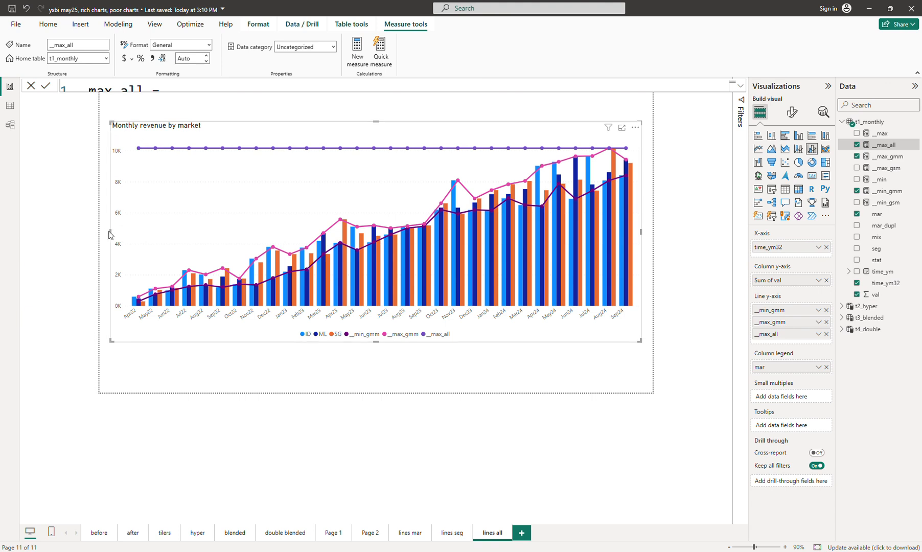
Step: Narrow the revenue chart from its left edge and add a narrow slicer on the seg field beside it
{"action": "left_click_drag", "start_coordinate": [114, 232], "coordinate": [240, 230]}
{"action": "left_click", "coordinate": [182, 215]}
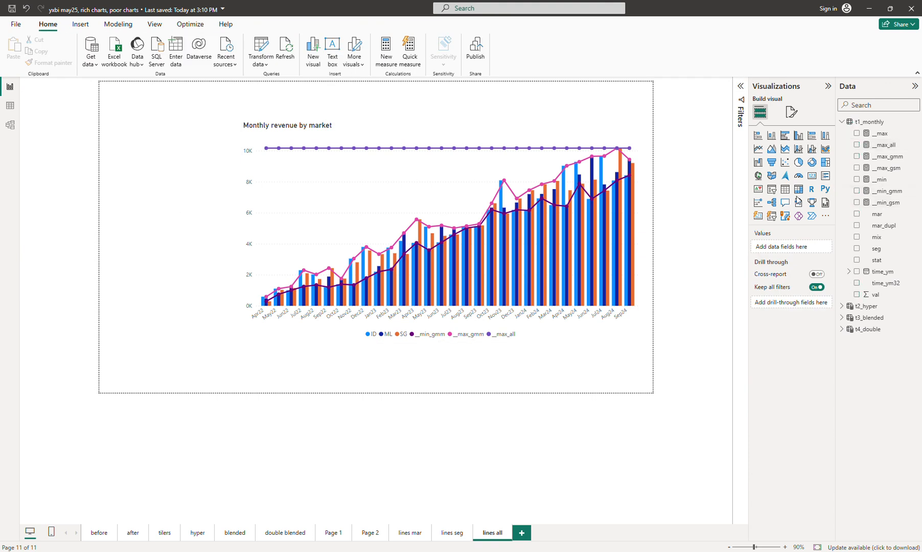
{"action": "left_click", "coordinate": [772, 189]}
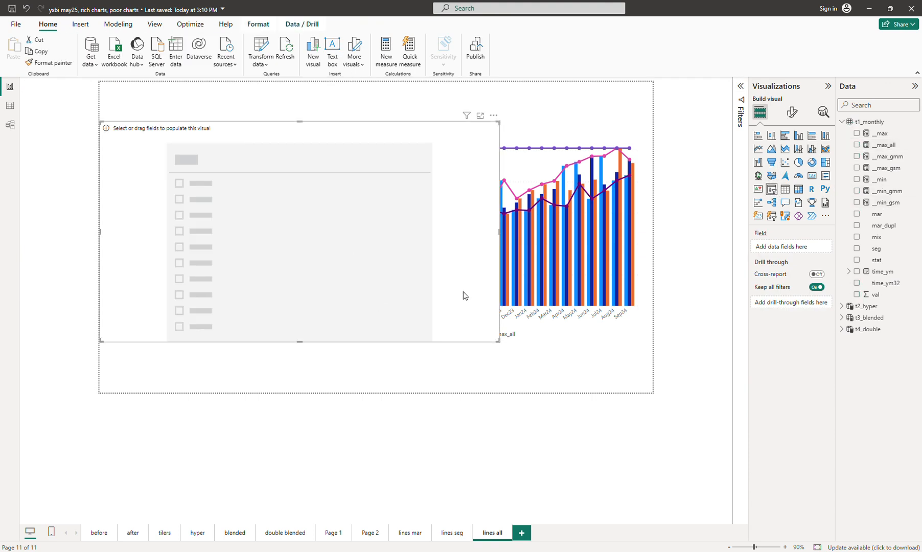
{"action": "left_click_drag", "start_coordinate": [498, 341], "coordinate": [207, 336]}
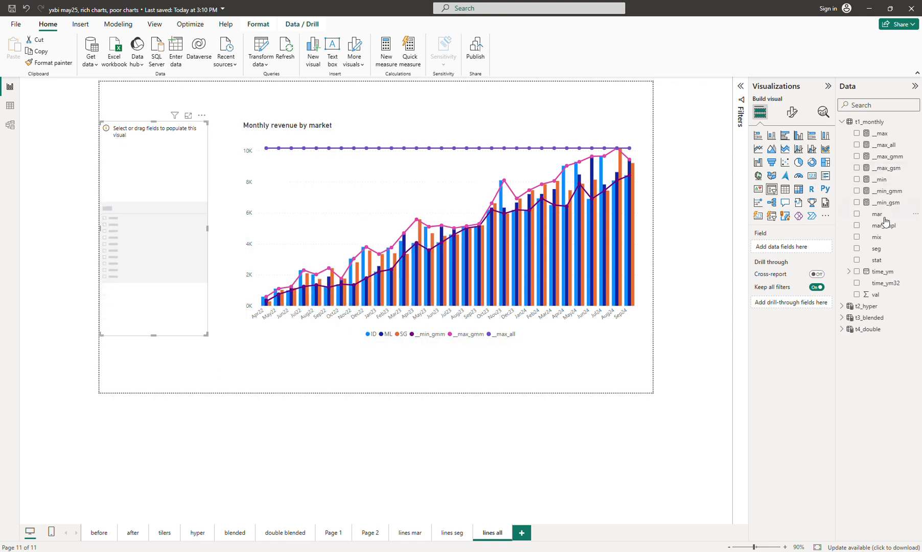
{"action": "left_click", "coordinate": [857, 248]}
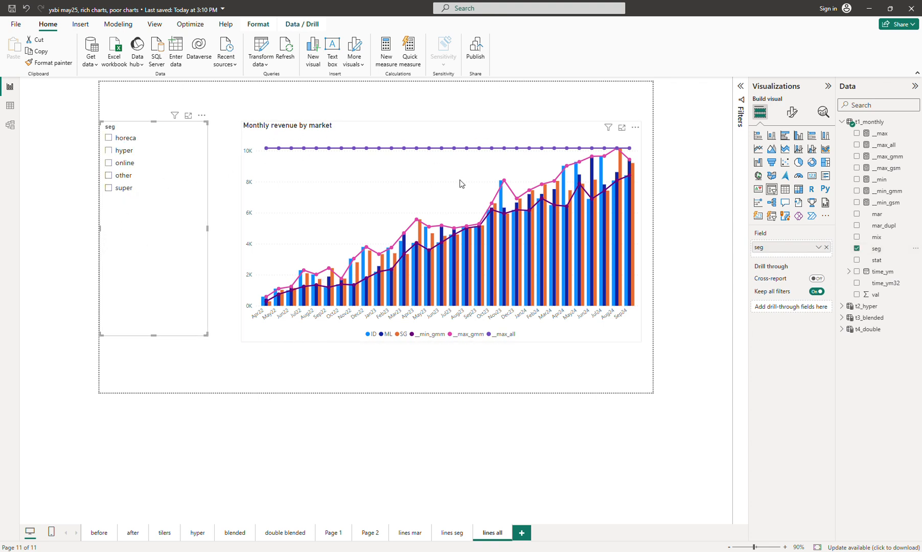
Step: Check how the overall maximum line responds to slicer selections of horeca, super, both segments and none, finishing on horeca
{"action": "left_click", "coordinate": [109, 138]}
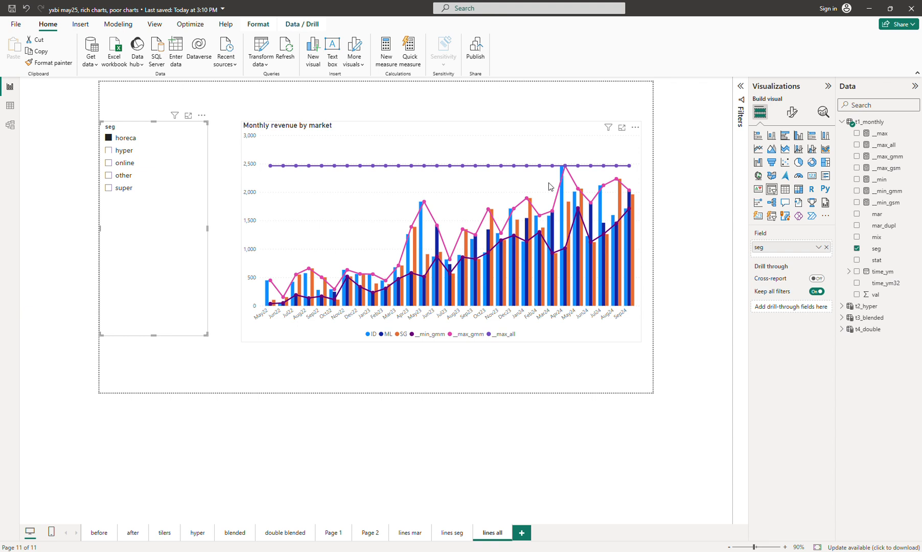
{"action": "left_click", "coordinate": [109, 189]}
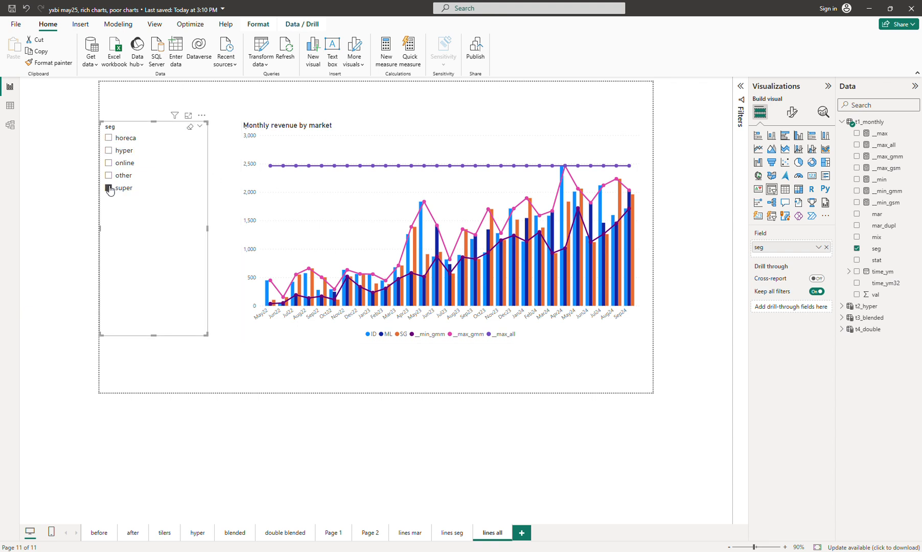
{"action": "left_click", "coordinate": [109, 138], "text": "ctrl"}
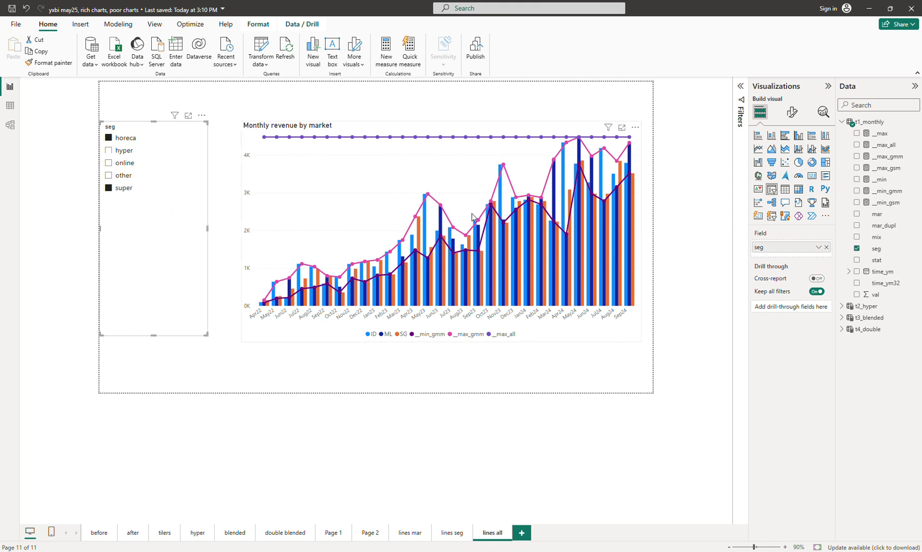
{"action": "mouse_move", "coordinate": [581, 146]}
{"action": "left_click", "coordinate": [124, 189]}
{"action": "left_click", "coordinate": [124, 189]}
{"action": "left_click", "coordinate": [123, 189]}
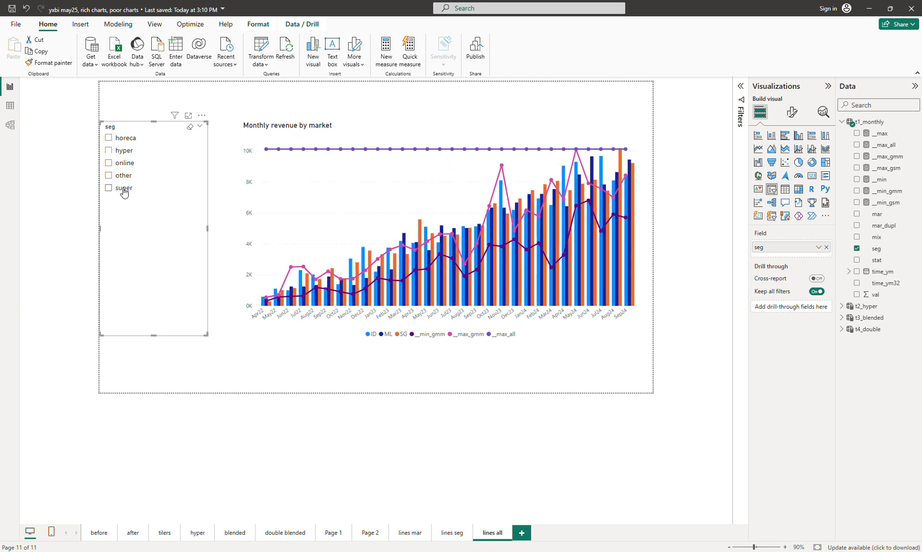
{"action": "left_click", "coordinate": [134, 139]}
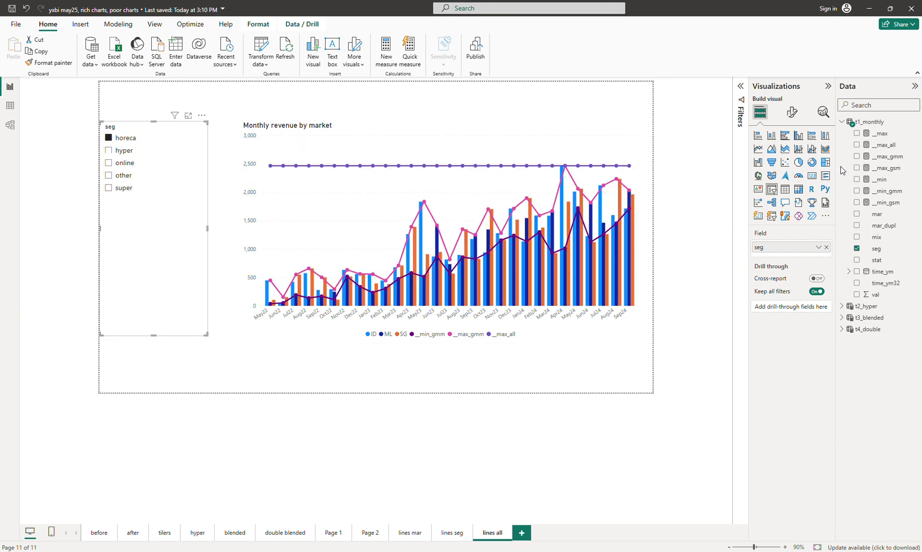
Step: Replace ALLSELECTED with ALL in the __max_all formula, and strip the function and its parentheses from around t1_monthly
{"action": "left_click", "coordinate": [888, 145]}
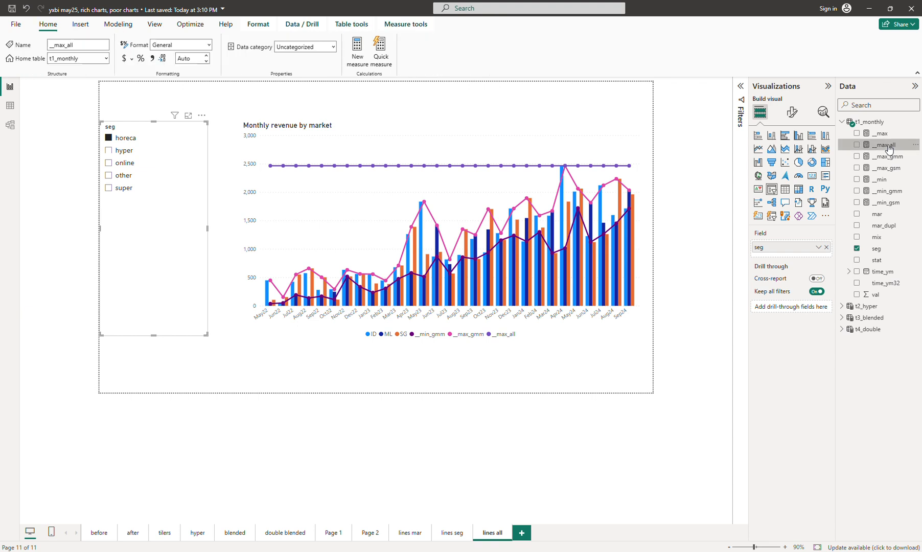
{"action": "left_click", "coordinate": [740, 86]}
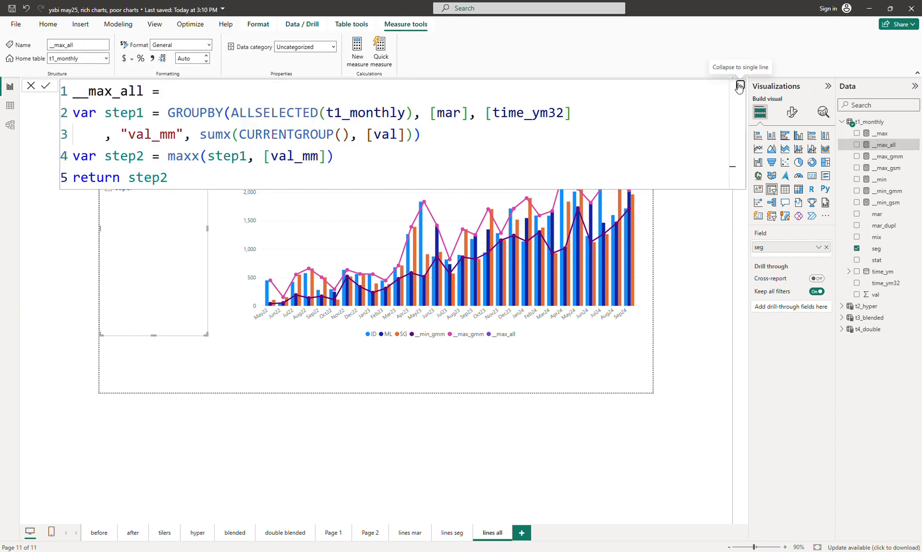
{"action": "double_click", "coordinate": [284, 113]}
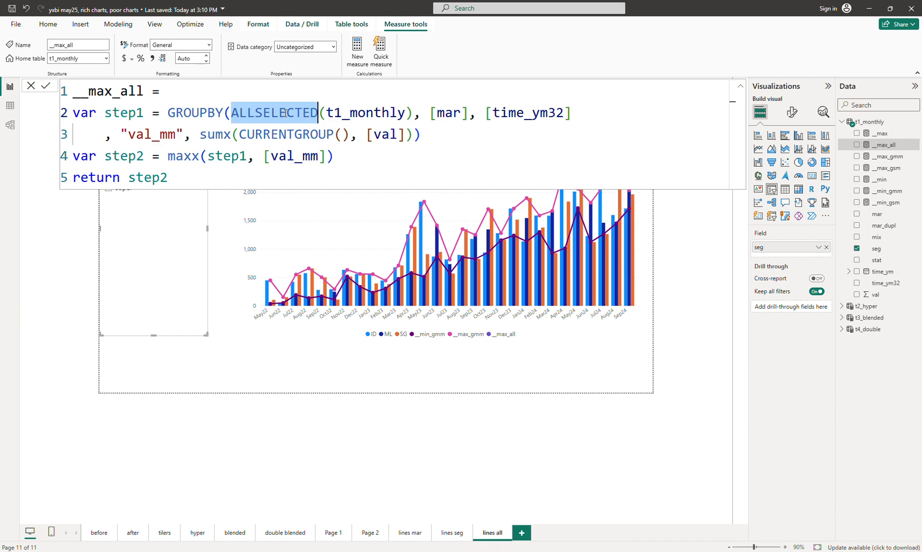
{"action": "type", "text": "ALL"}
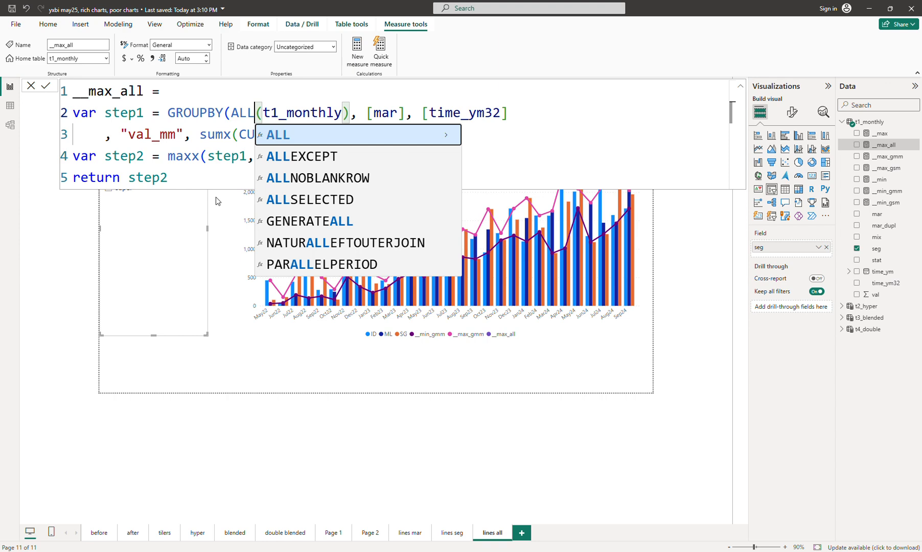
{"action": "key", "text": "Right"}
{"action": "key", "text": "BackSpace"}
{"action": "key", "text": "BackSpace"}
{"action": "key", "text": "BackSpace"}
{"action": "key", "text": "BackSpace"}
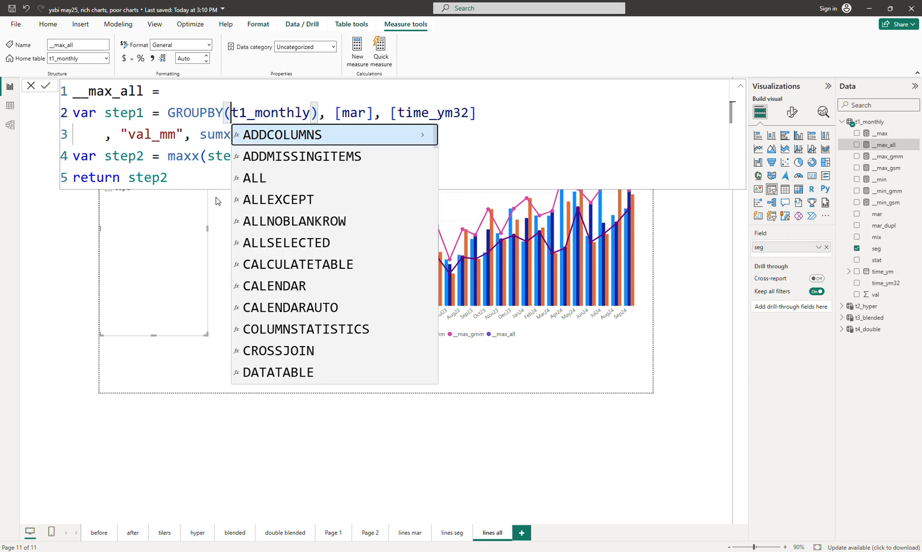
{"action": "key", "text": "Right"}
{"action": "key", "text": "Delete"}
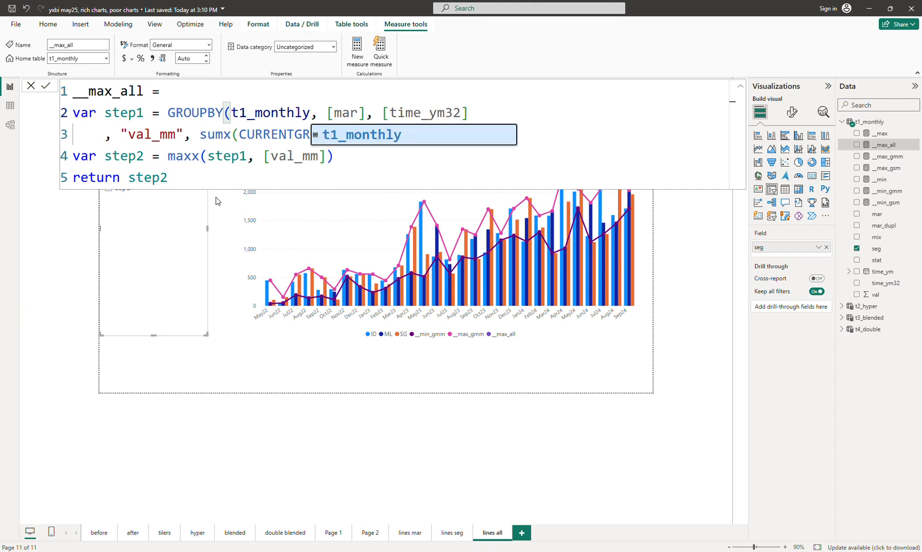
Step: Wrap t1_monthly in ALLSELECTED again within the GROUPBY of the __max_all formula and collapse the formula editor
{"action": "left_click", "coordinate": [278, 113]}
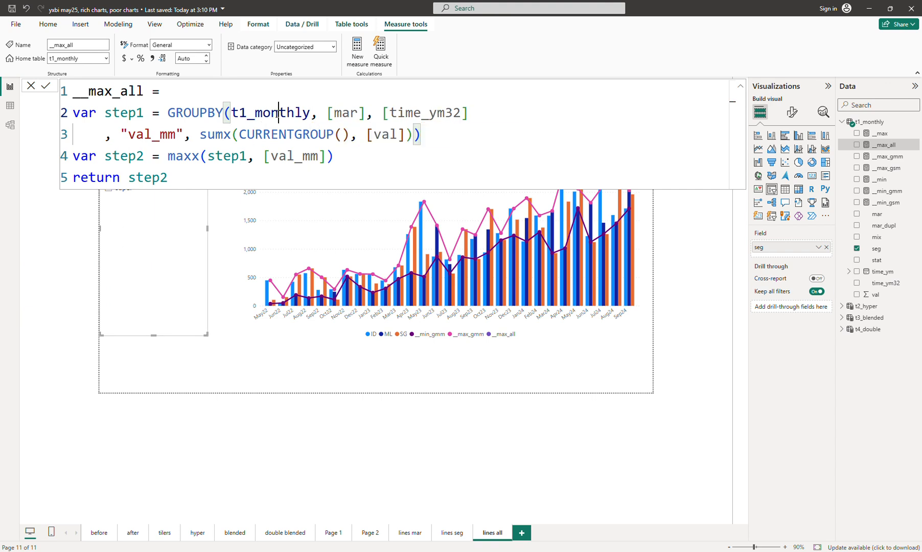
{"action": "left_click", "coordinate": [232, 112]}
{"action": "type", "text": "a"}
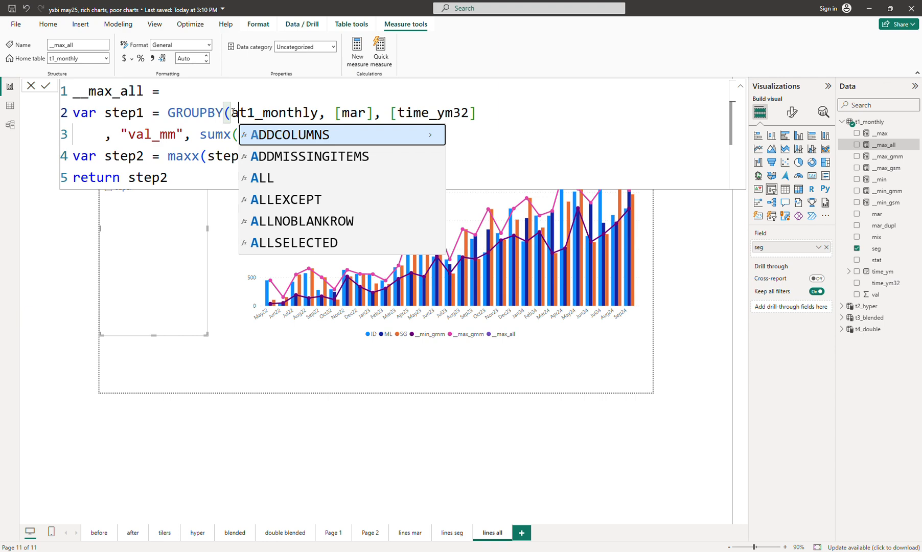
{"action": "type", "text": "ll"}
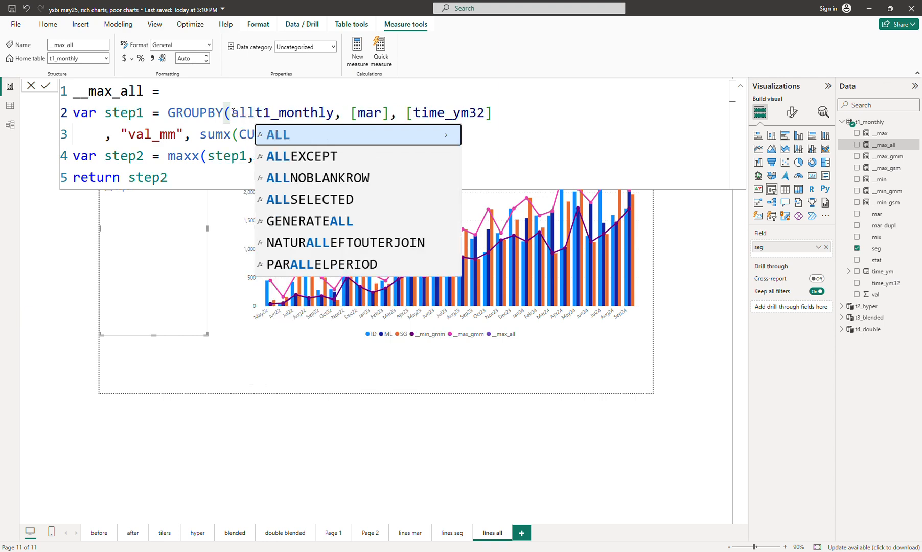
{"action": "key", "text": "Down"}
{"action": "key", "text": "Down"}
{"action": "key", "text": "Down"}
{"action": "key", "text": "Tab"}
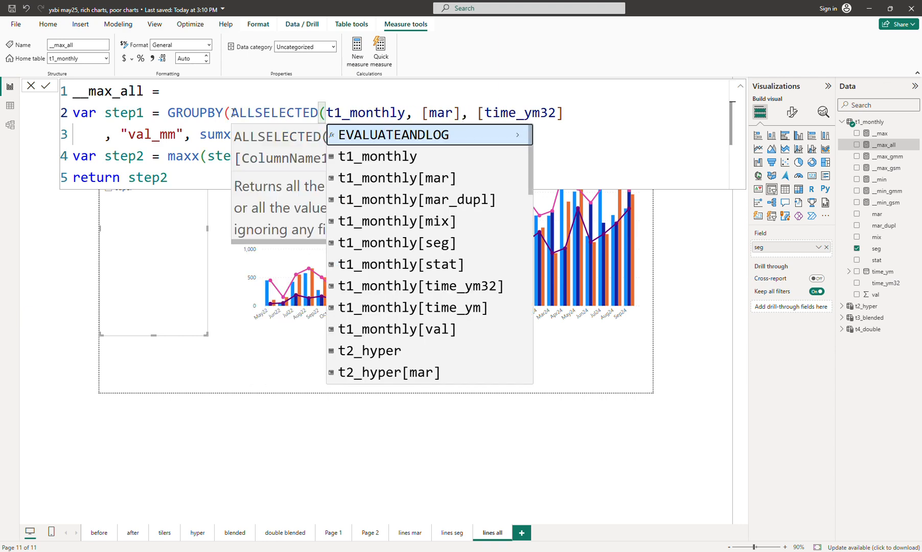
{"action": "key", "text": "Right"}
{"action": "key", "text": "Right"}
{"action": "key", "text": "Right"}
{"action": "key", "text": "Right"}
{"action": "key", "text": "Right"}
{"action": "key", "text": "Right"}
{"action": "key", "text": "Right"}
{"action": "key", "text": "Right"}
{"action": "key", "text": "Right"}
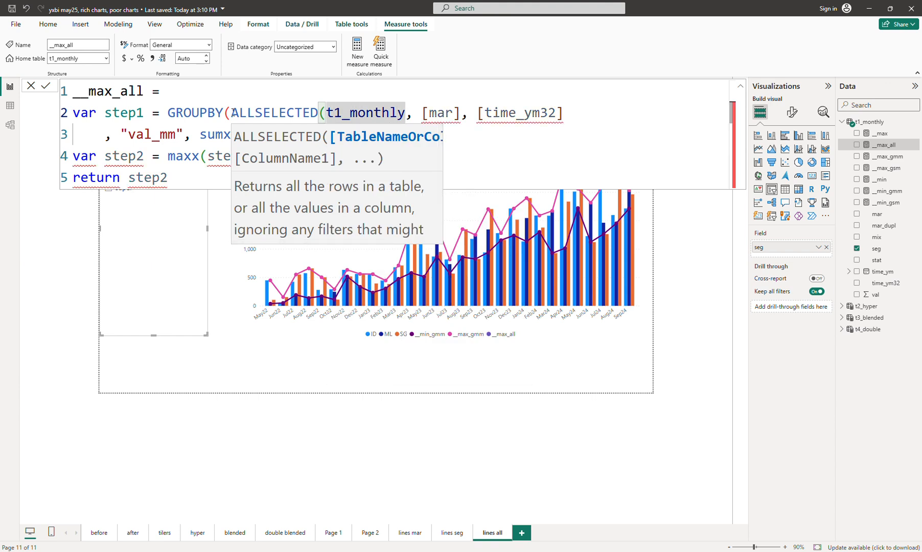
{"action": "type", "text": ")"}
{"action": "key", "text": "Right"}
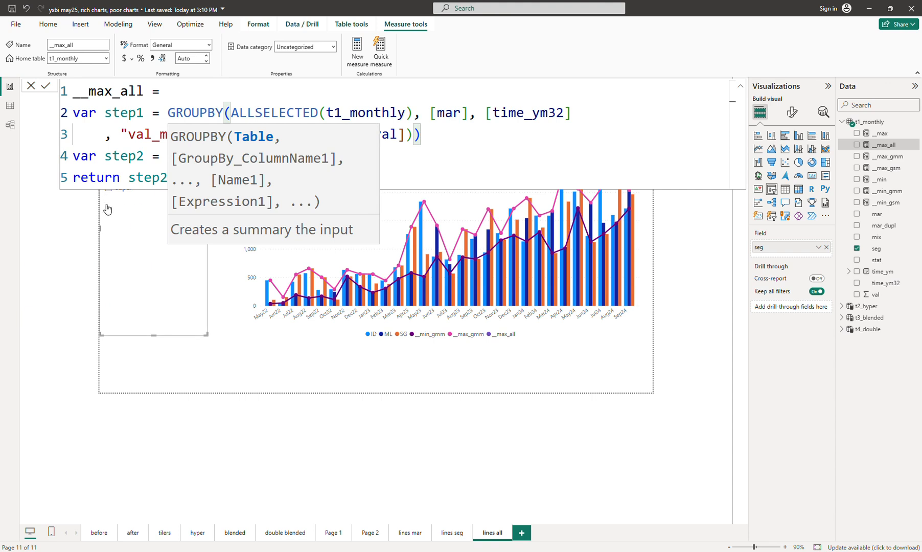
{"action": "left_click", "coordinate": [331, 105]}
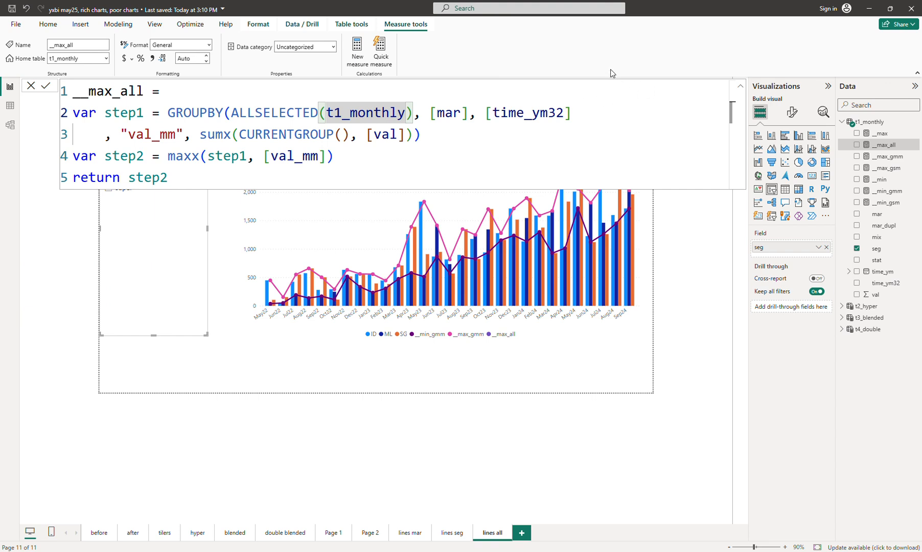
{"action": "left_click", "coordinate": [741, 86]}
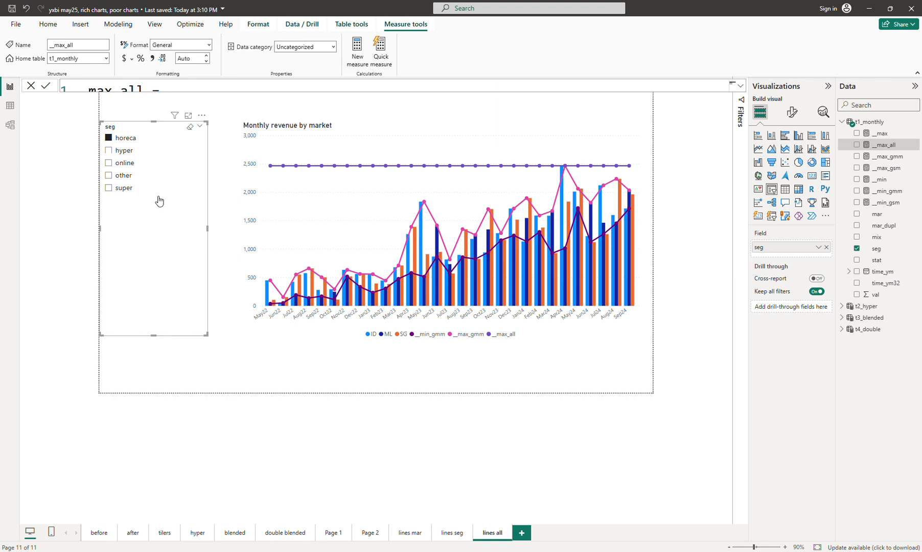
Step: Delete the seg slicer, and move the revenue chart into the freed space and enlarge it
{"action": "key", "text": "Delete"}
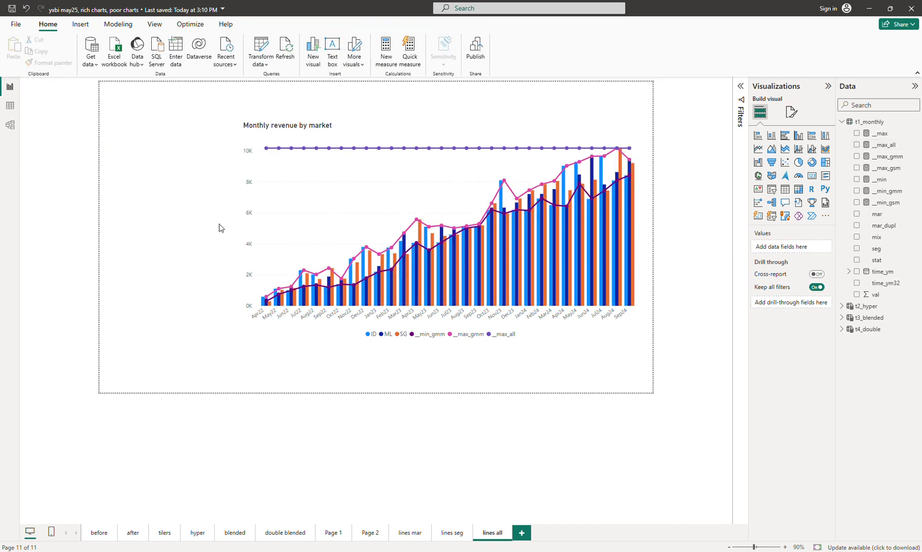
{"action": "left_click_drag", "start_coordinate": [296, 128], "coordinate": [195, 121]}
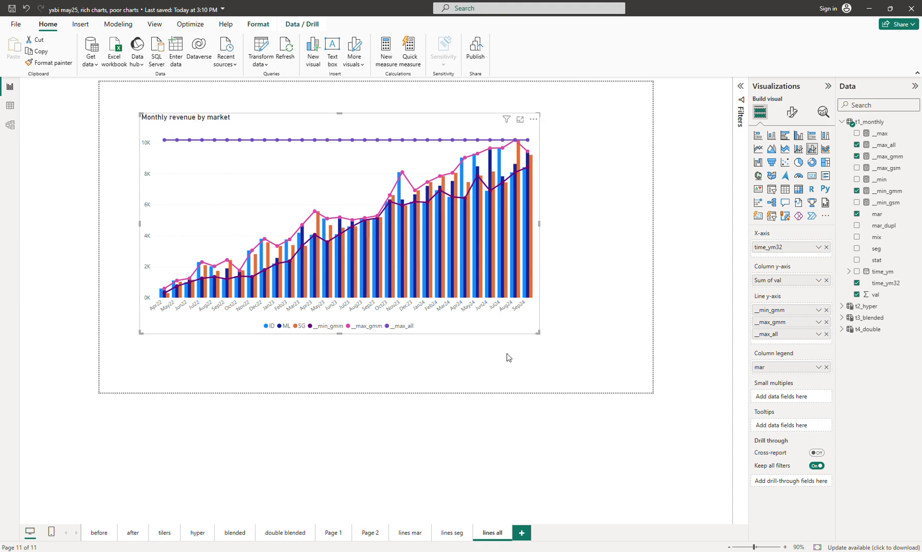
{"action": "left_click_drag", "start_coordinate": [535, 332], "coordinate": [595, 352]}
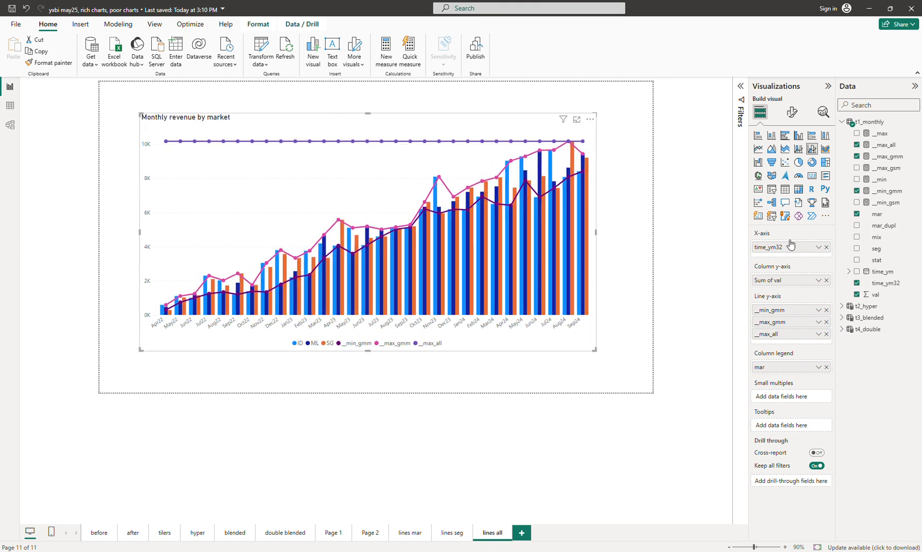
Step: Copy the entire __max_all formula into a new measure in the t1_monthly table
{"action": "left_click", "coordinate": [901, 160]}
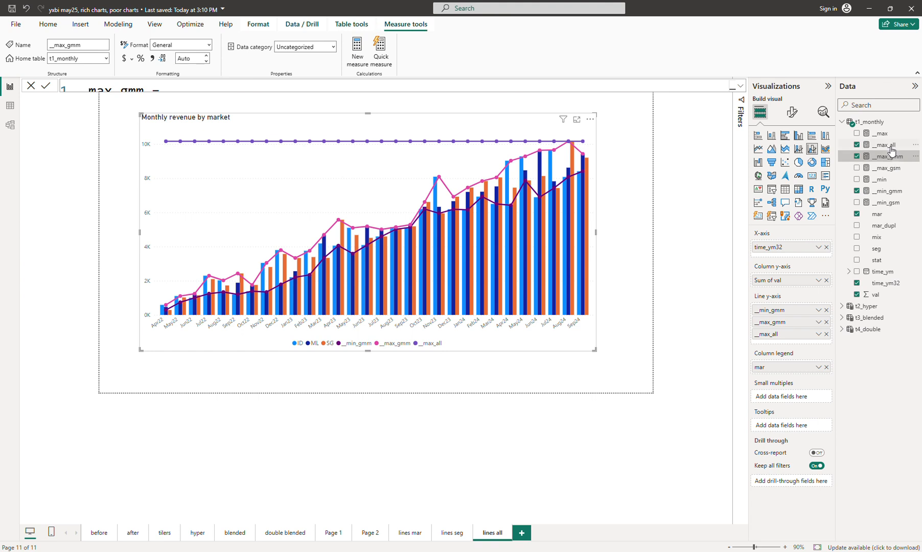
{"action": "left_click", "coordinate": [886, 145]}
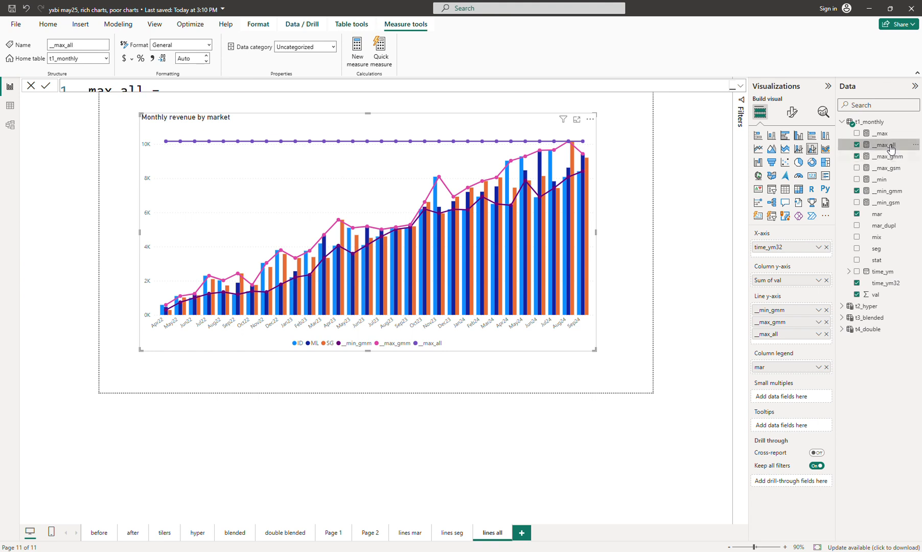
{"action": "left_click", "coordinate": [740, 86]}
{"action": "key", "text": "ctrl+a"}
{"action": "key", "text": "ctrl+c"}
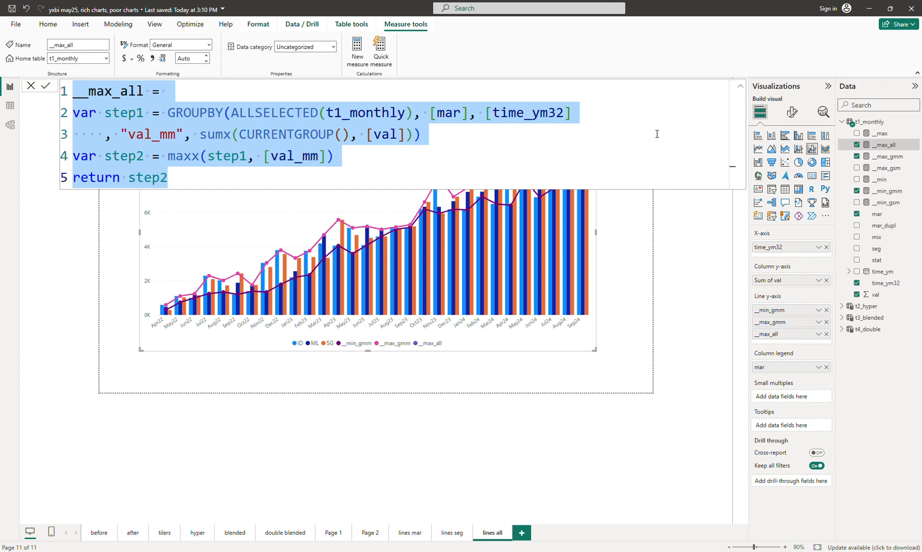
{"action": "left_click", "coordinate": [359, 59]}
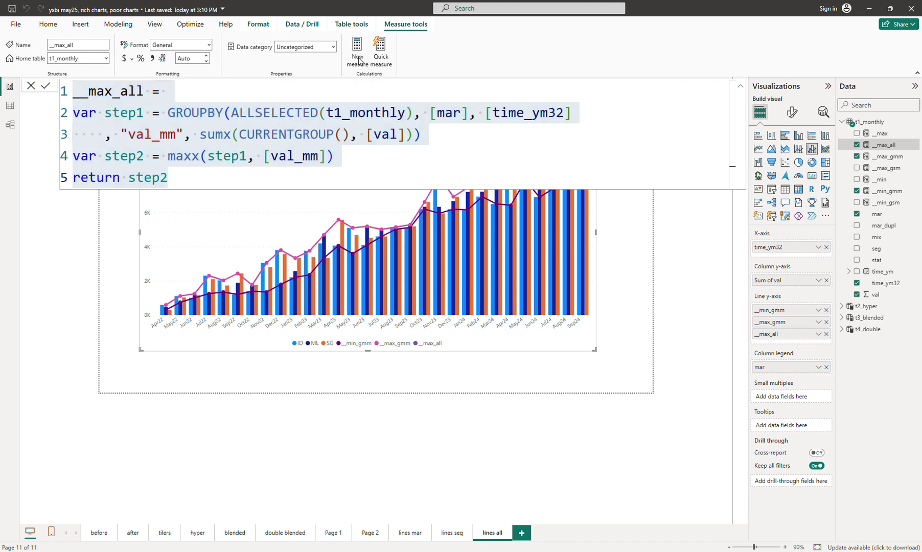
{"action": "key", "text": "ctrl+v"}
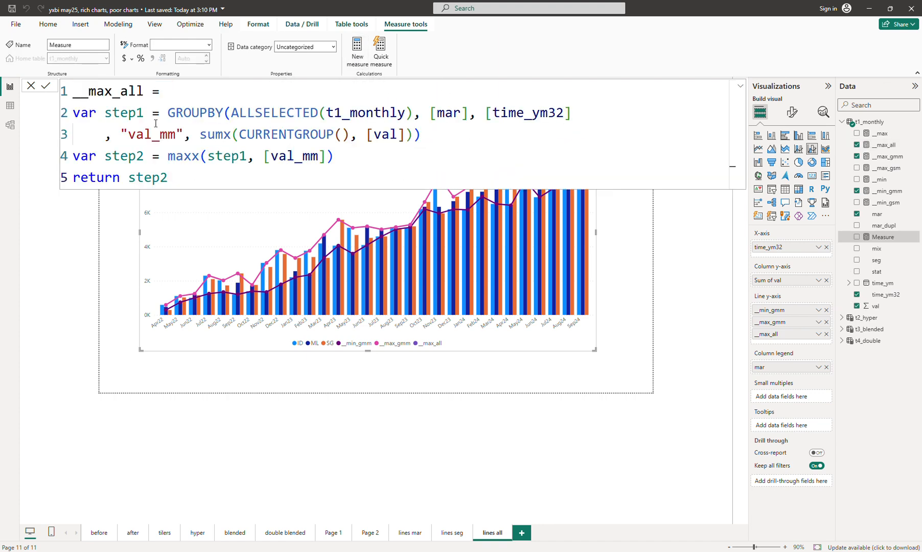
Step: Rename the copied measure __min_all, replace maxx with minx in its step2 variable, and commit the formula
{"action": "left_click", "coordinate": [123, 93]}
{"action": "key", "text": "BackSpace"}
{"action": "key", "text": "BackSpace"}
{"action": "type", "text": "in"}
{"action": "double_click", "coordinate": [183, 160]}
{"action": "type", "text": "min"}
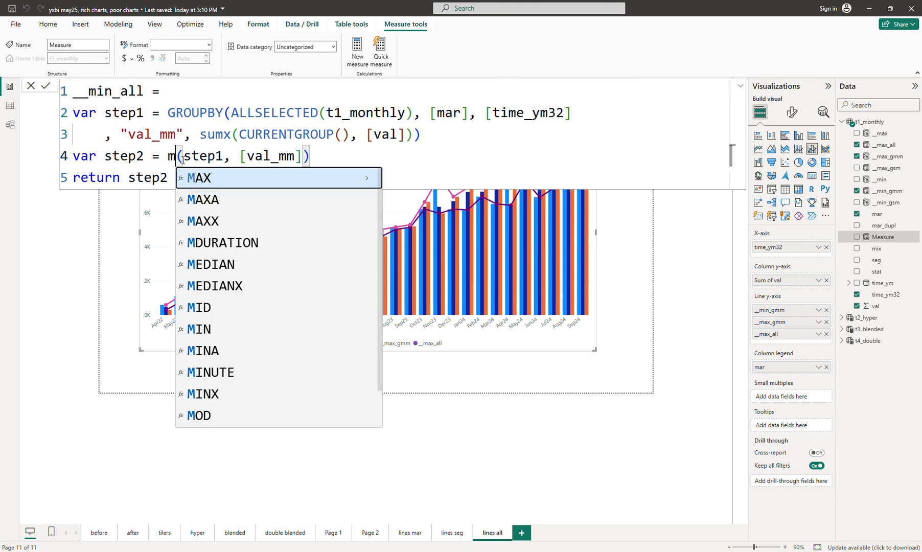
{"action": "type", "text": "x"}
{"action": "key", "text": "Right"}
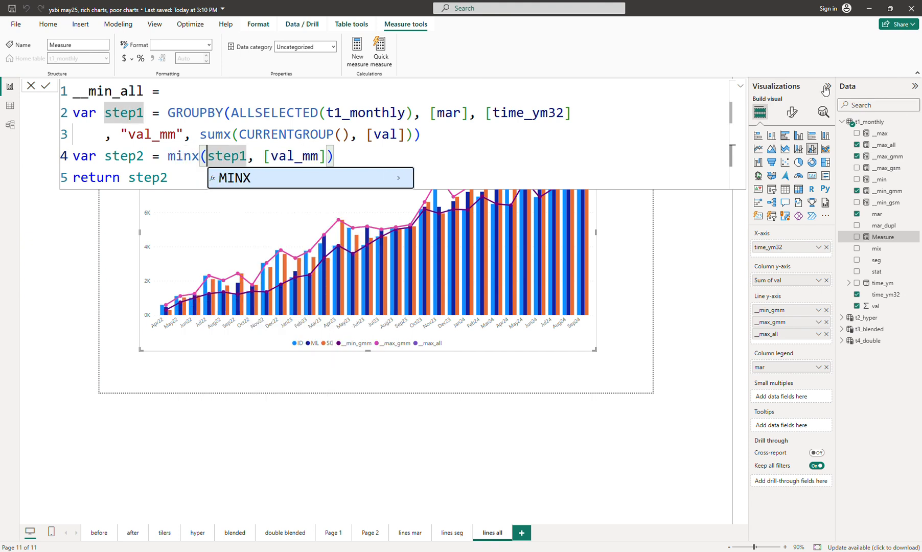
{"action": "key", "text": "Right"}
{"action": "key", "text": "Return"}
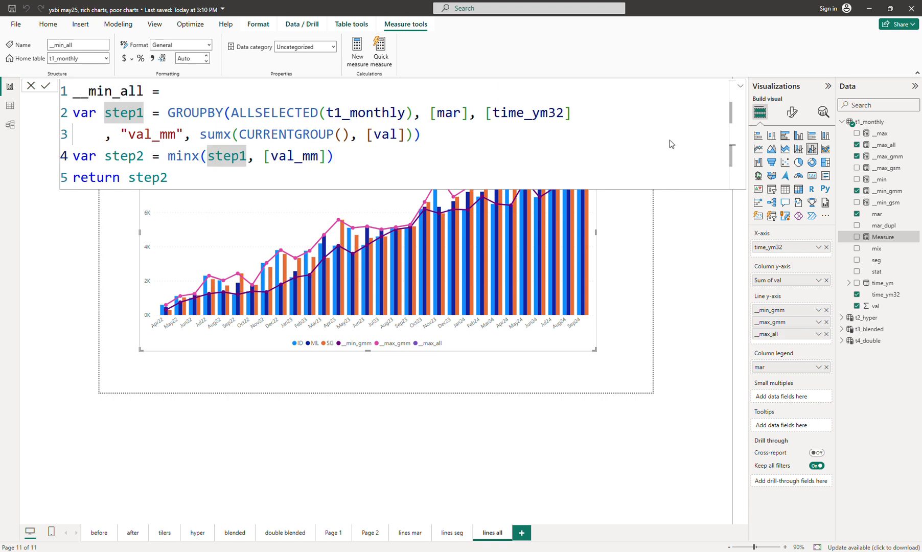
Step: Collapse the formula editor and add __min_all as a line on the monthly revenue chart
{"action": "left_click", "coordinate": [740, 86]}
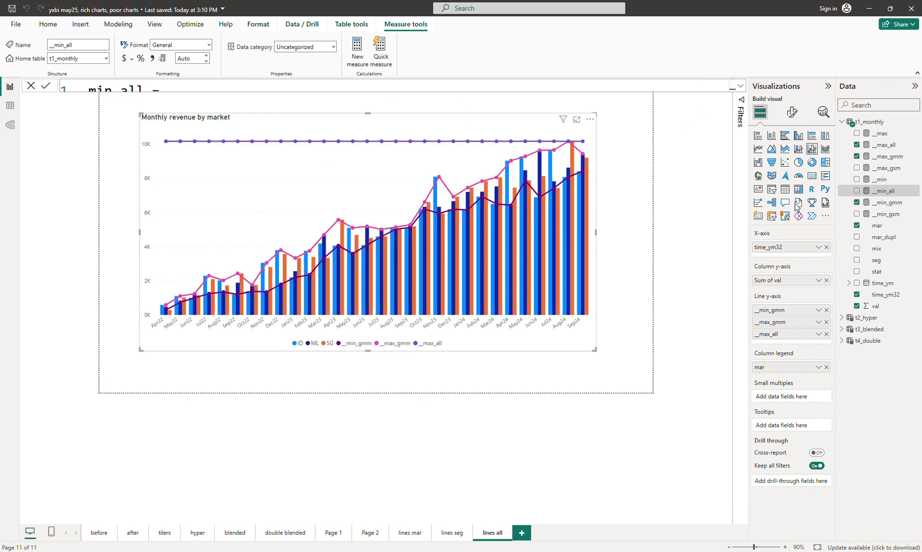
{"action": "left_click", "coordinate": [858, 192]}
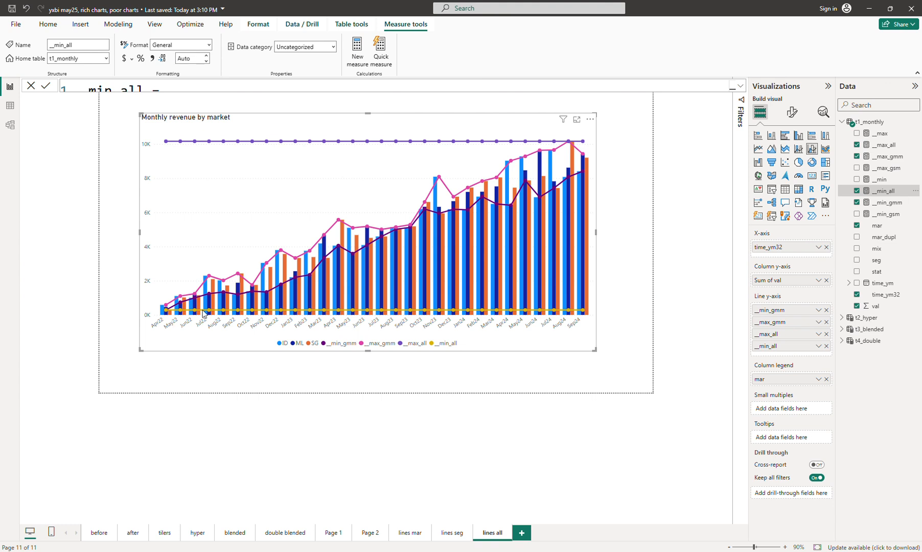
{"action": "mouse_move", "coordinate": [530, 305]}
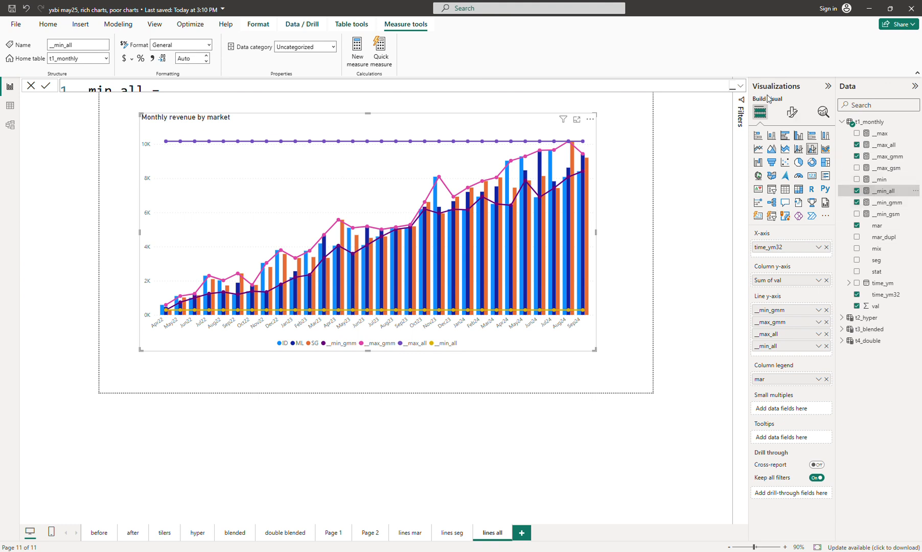
Step: Copy the entire __min_all formula into a new measure and name it __avg_all
{"action": "left_click", "coordinate": [742, 90]}
{"action": "key", "text": "ctrl+a"}
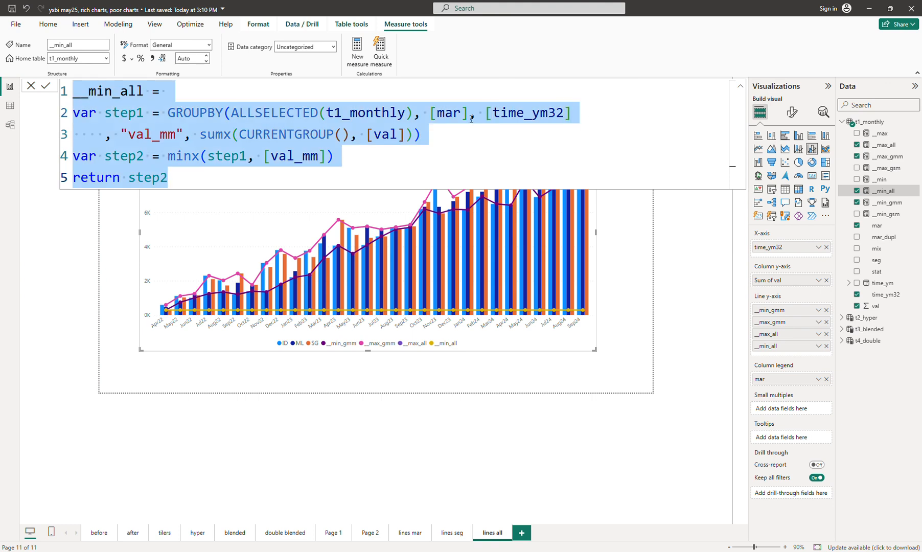
{"action": "left_click", "coordinate": [357, 64]}
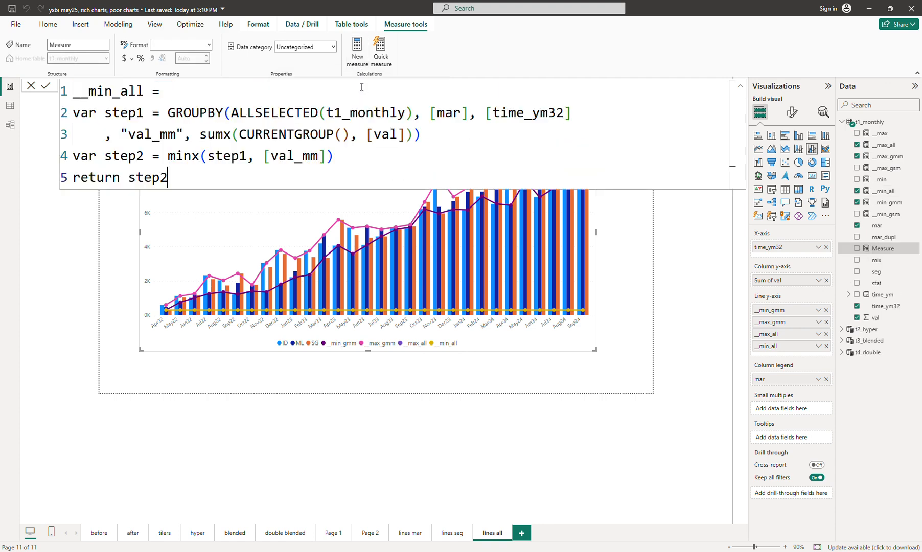
{"action": "double_click", "coordinate": [109, 91]}
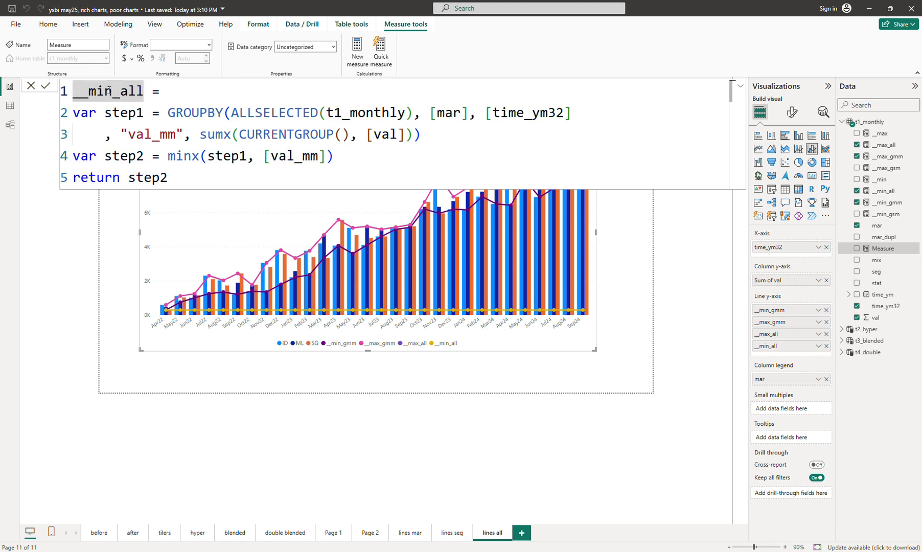
{"action": "key", "text": "BackSpace"}
{"action": "key", "text": "BackSpace"}
{"action": "key", "text": "BackSpace"}
{"action": "type", "text": "avg"}
{"action": "key", "text": "Right"}
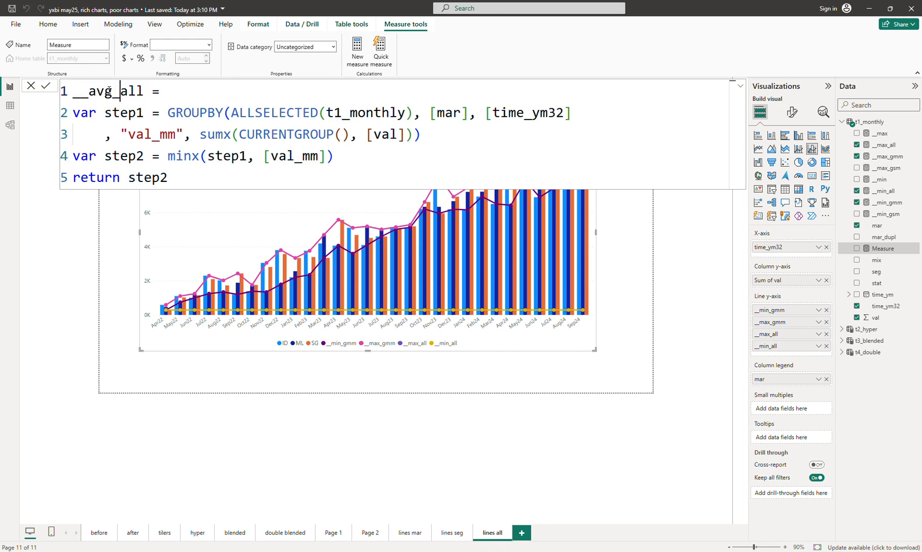
Step: Replace minx with AVERAGEX in the step2 variable of the __avg_all formula and commit the measure
{"action": "double_click", "coordinate": [109, 91]}
{"action": "double_click", "coordinate": [183, 156]}
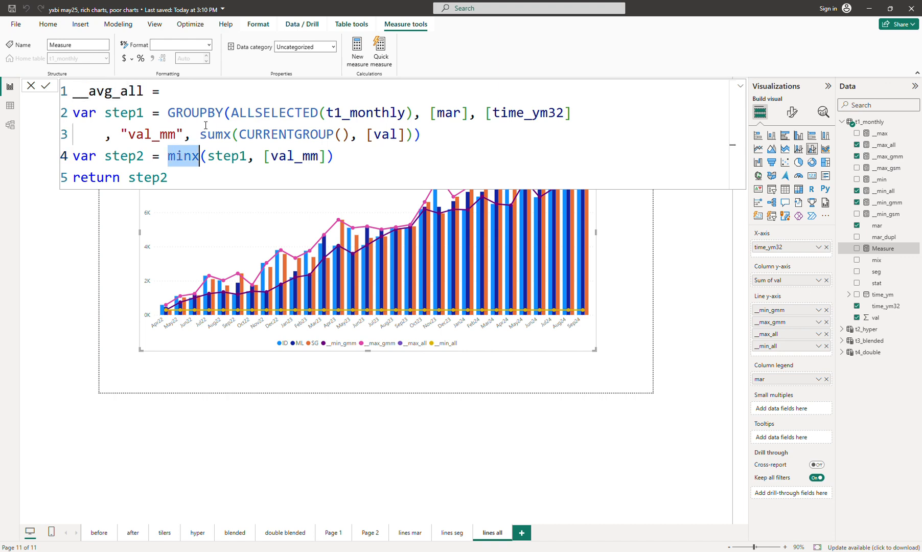
{"action": "type", "text": "av"}
{"action": "key", "text": "Down"}
{"action": "key", "text": "Down"}
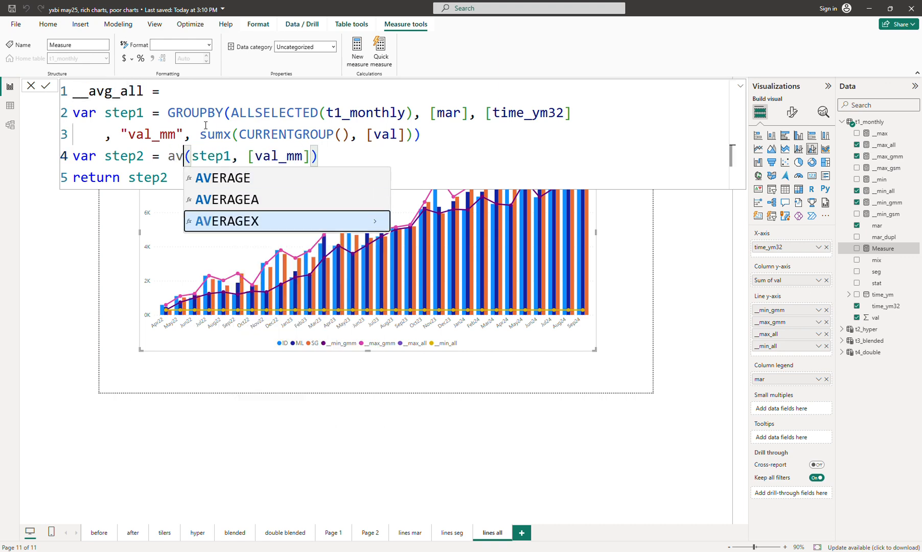
{"action": "key", "text": "Tab"}
{"action": "key", "text": "Right"}
{"action": "left_click", "coordinate": [572, 148]}
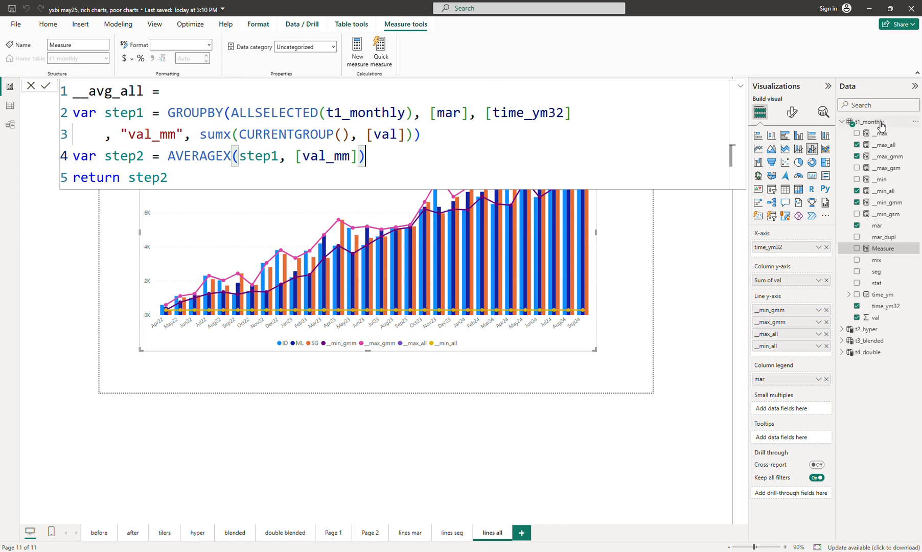
{"action": "left_click", "coordinate": [601, 137]}
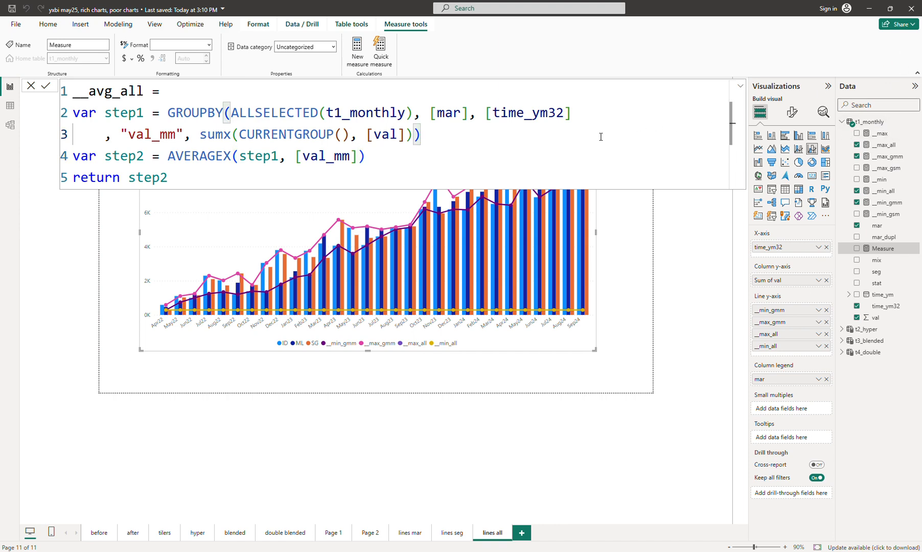
{"action": "key", "text": "Return"}
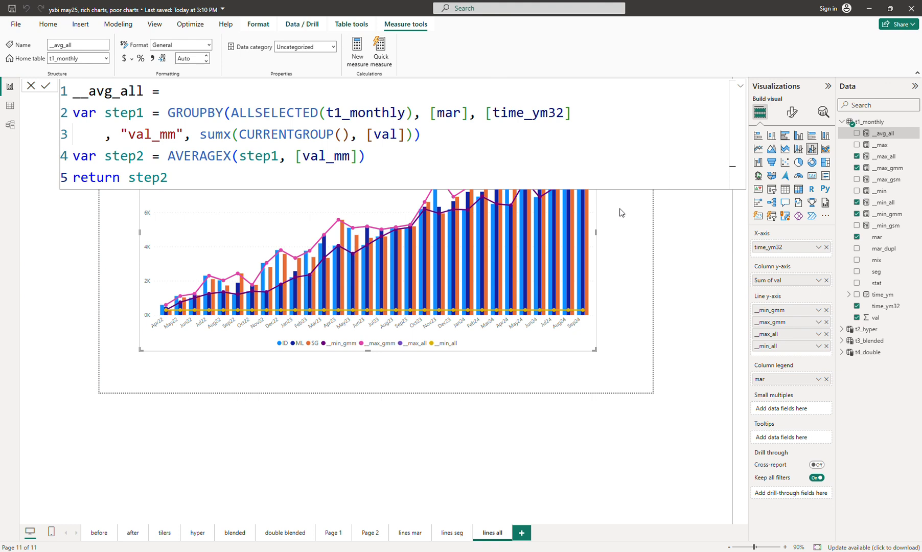
Step: Add __avg_all as a line on the monthly revenue chart and collapse the formula editor
{"action": "left_click", "coordinate": [736, 87]}
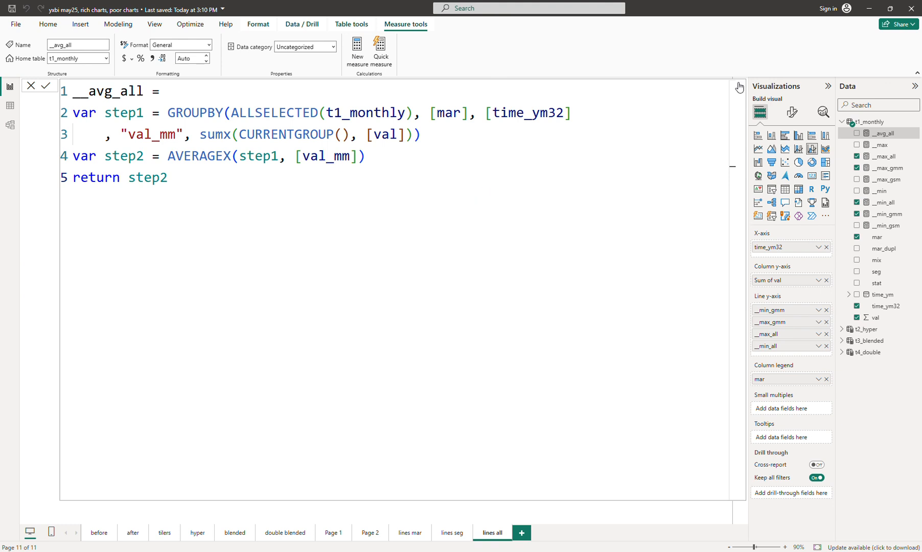
{"action": "left_click", "coordinate": [857, 134]}
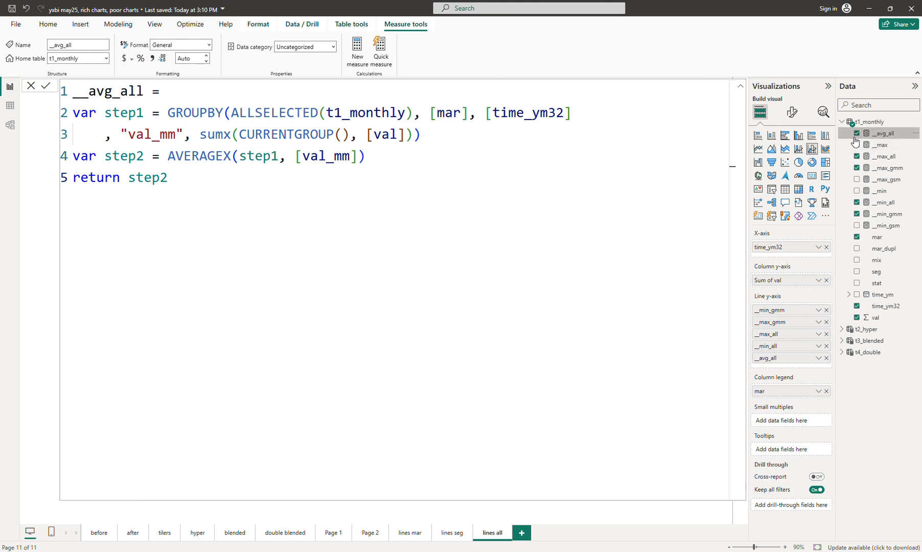
{"action": "left_click", "coordinate": [740, 89]}
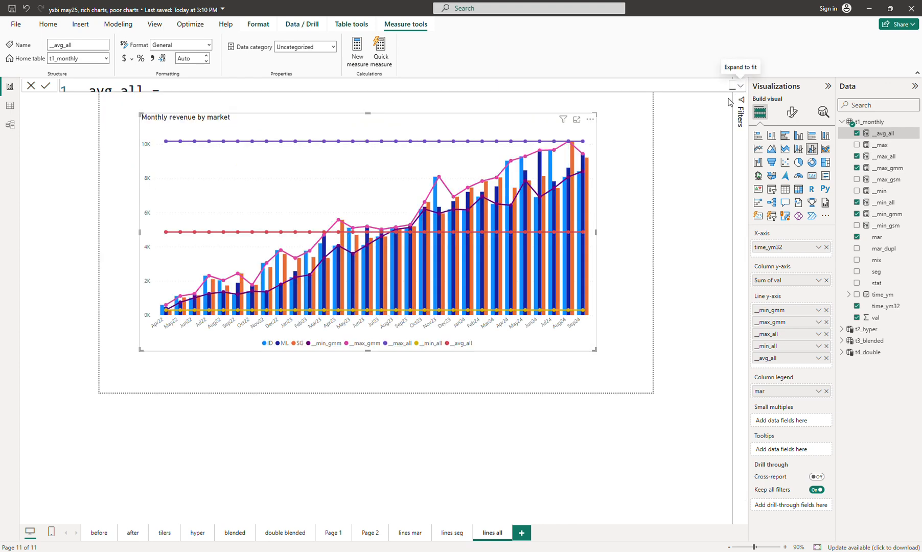
Step: Move the monthly revenue chart slightly up and to the left on the page, and deselect it
{"action": "left_click", "coordinate": [636, 230]}
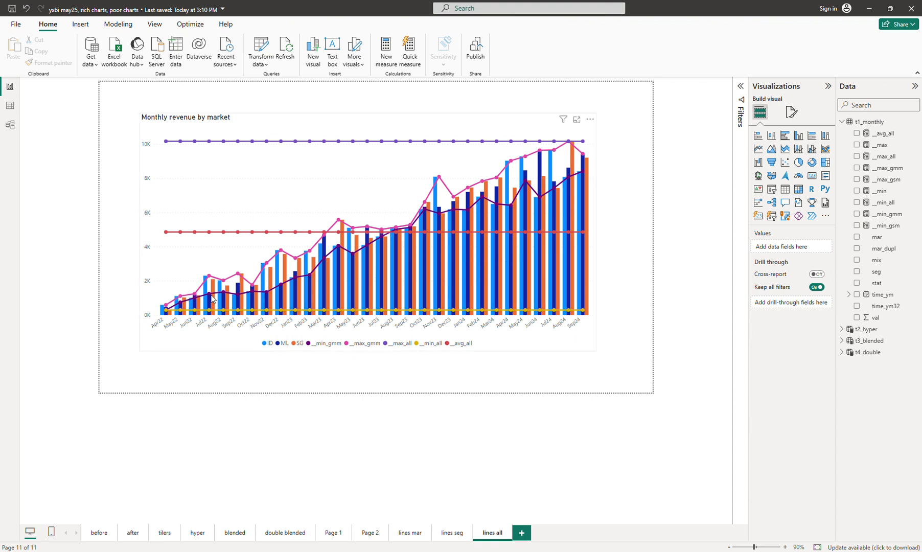
{"action": "left_click_drag", "start_coordinate": [385, 119], "coordinate": [366, 111]}
{"action": "left_click", "coordinate": [602, 168]}
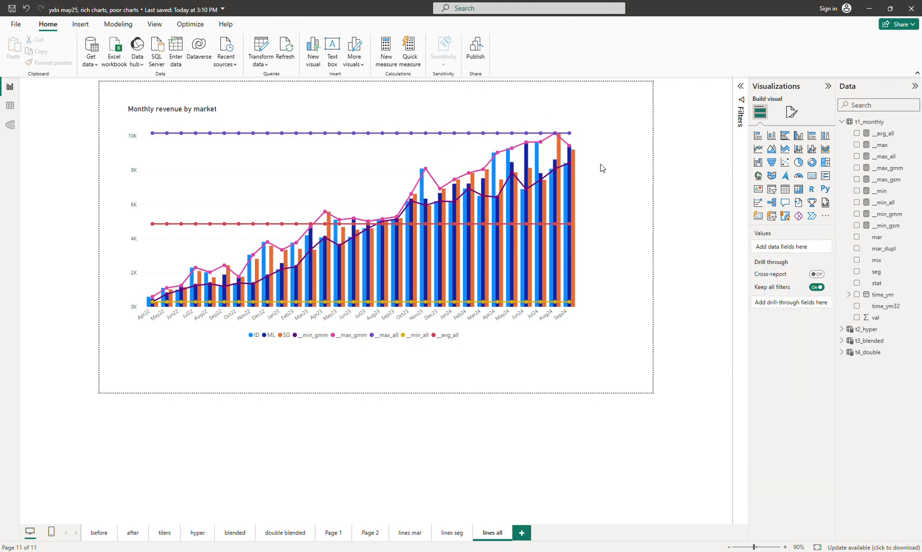